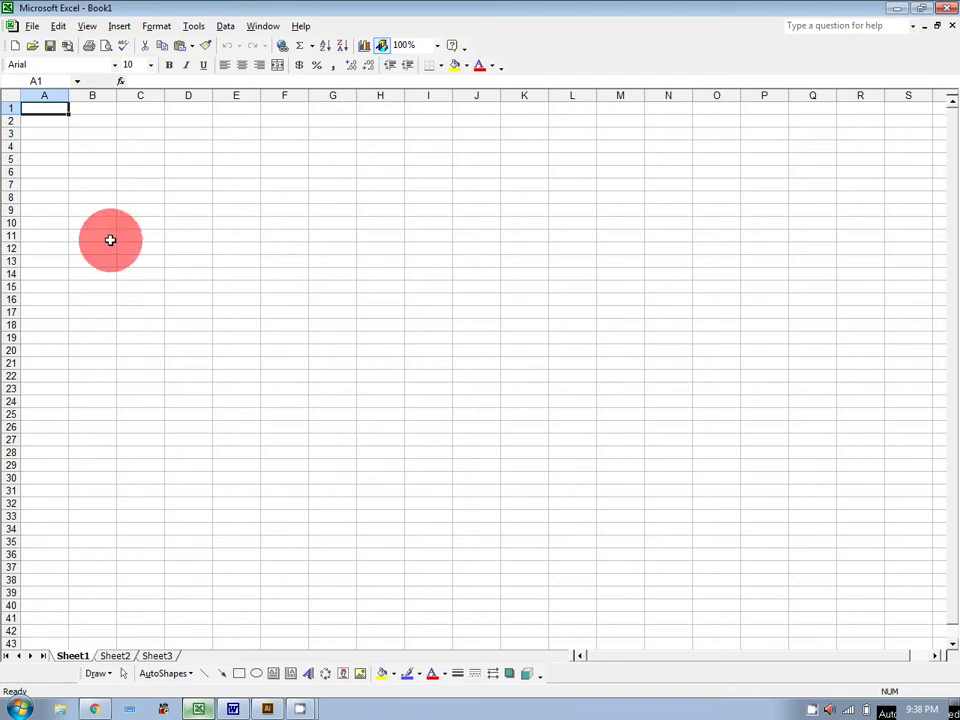
Enter the column headers OM in D10 and Pass/Fail in E10
left_click(189, 224)
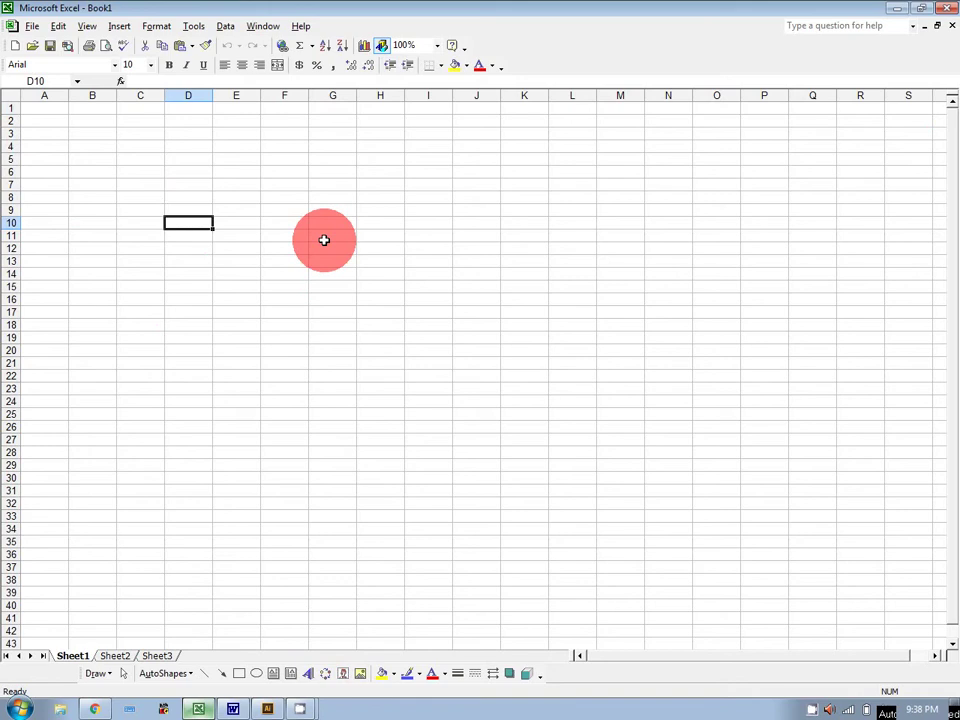
type("OM")
key("Tab")
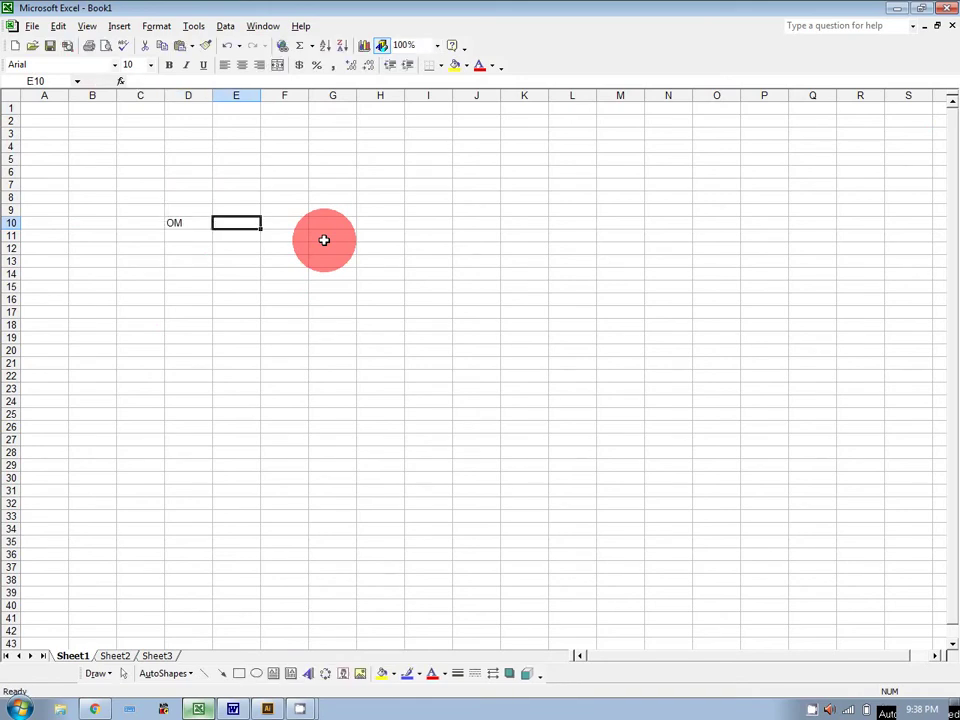
type("Pass")
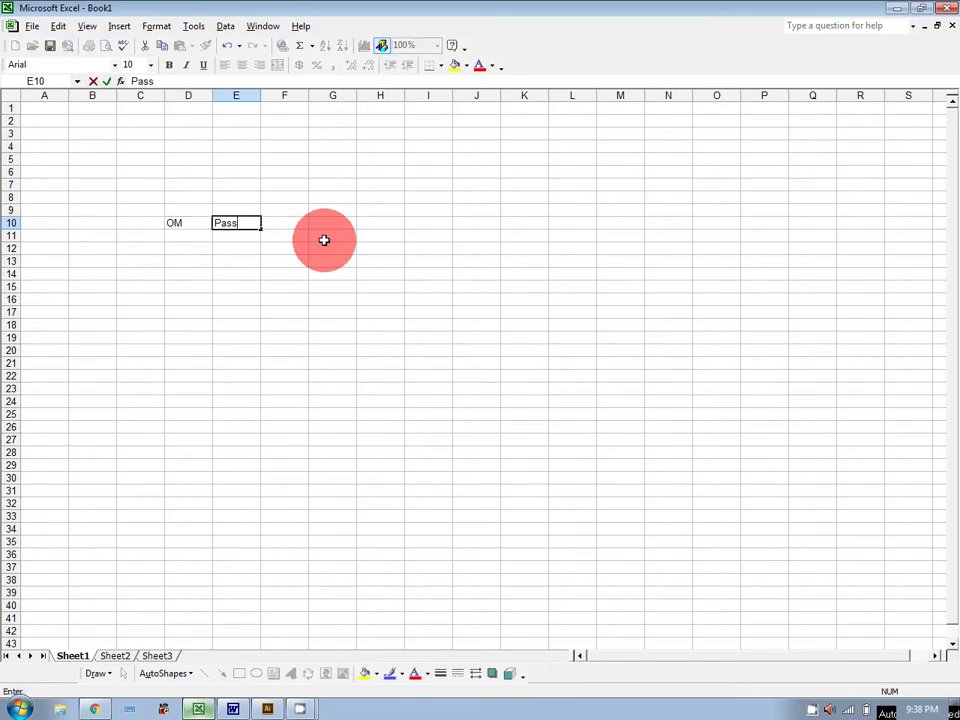
type("/Fail")
key("Return")
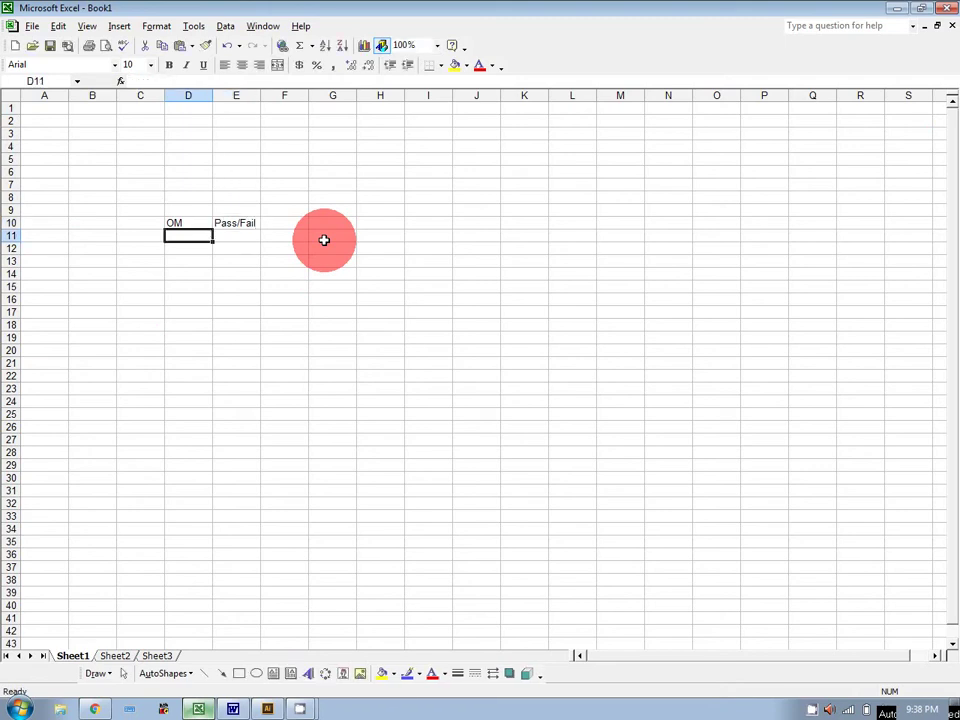
Fill the OM column in D11:D15 with the marks 53, 23, 75, 56 and 12
type("53")
key("Return")
type("23")
key("Return")
type("75")
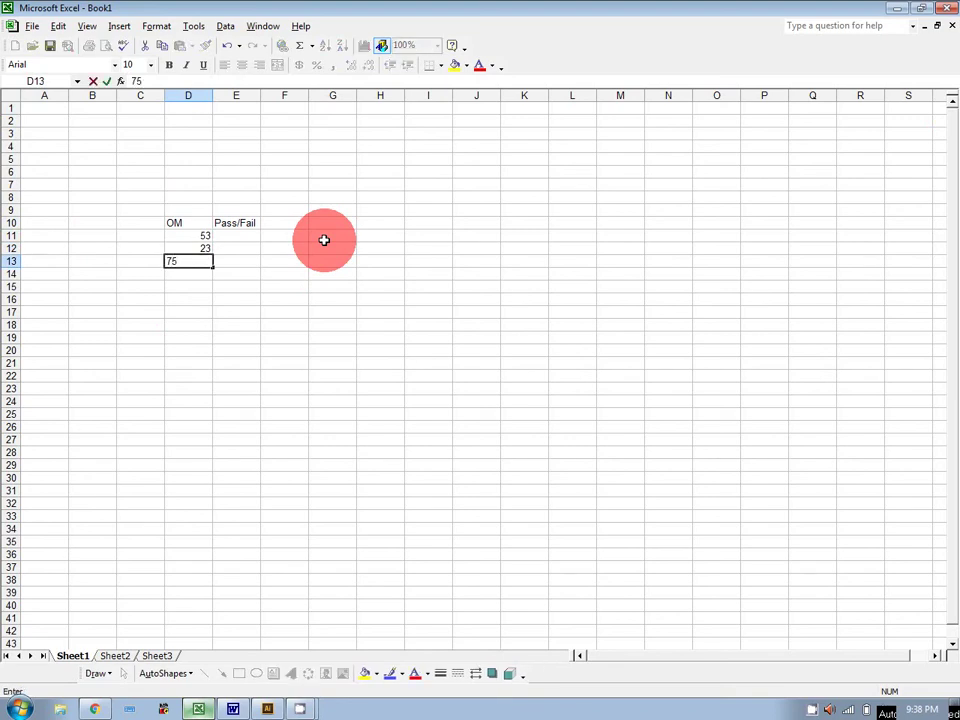
key("Return")
type("56")
key("Return")
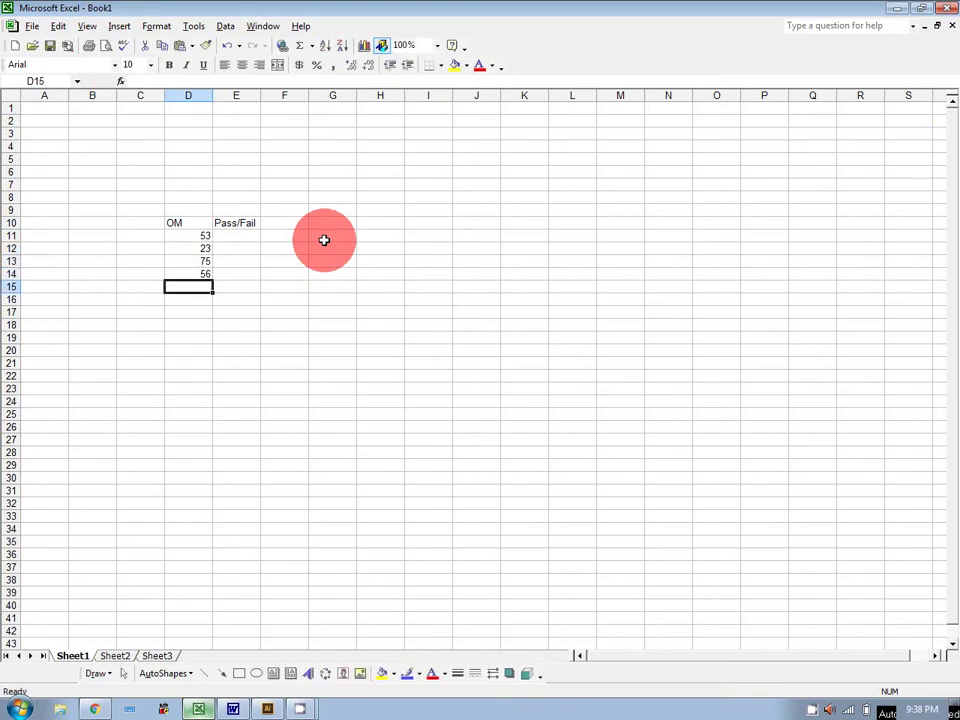
type("12")
key("Return")
key("Left")
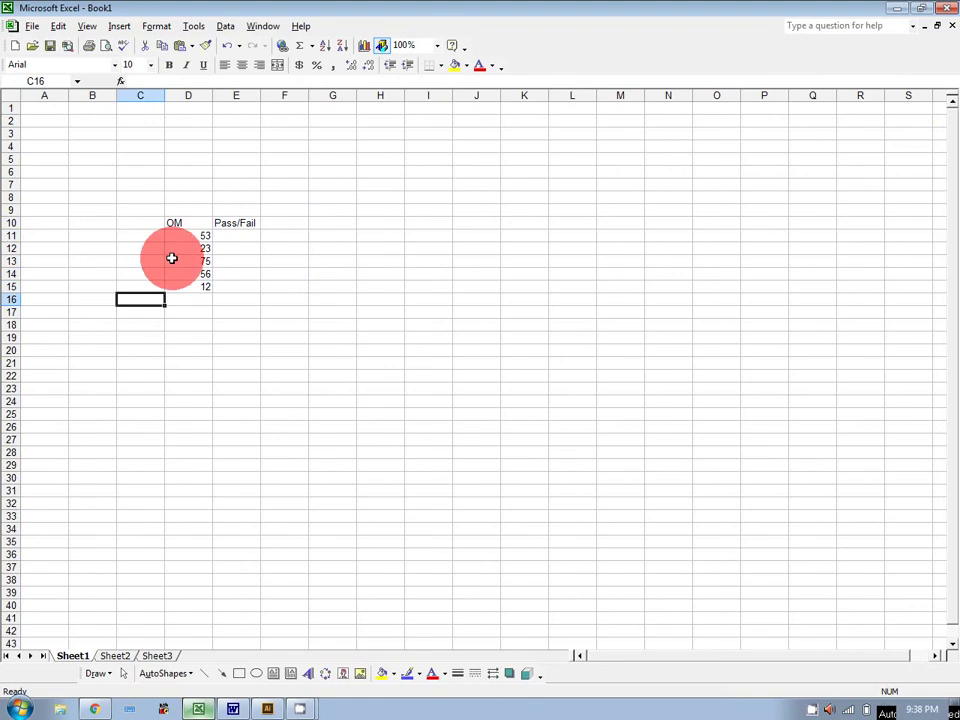
Fill the Pass/Fail column in E11:E15 with Pass, Fail, Pass, Pass and Fail
left_click(240, 242)
type("Pass")
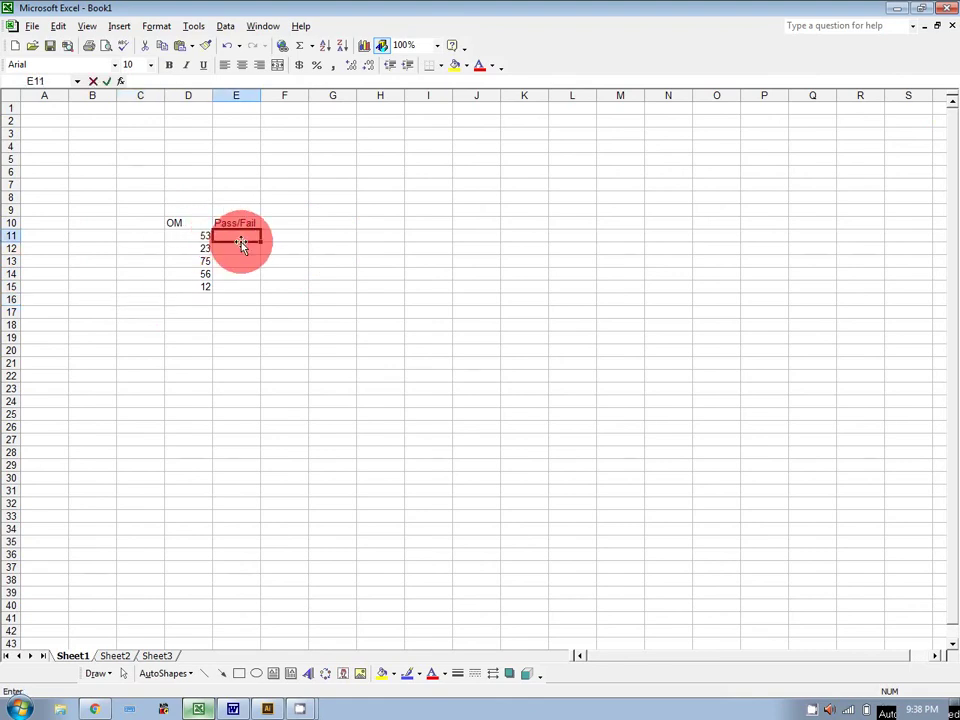
key("Return")
type("#")
key("BackSpace")
type("Fail")
key("Return")
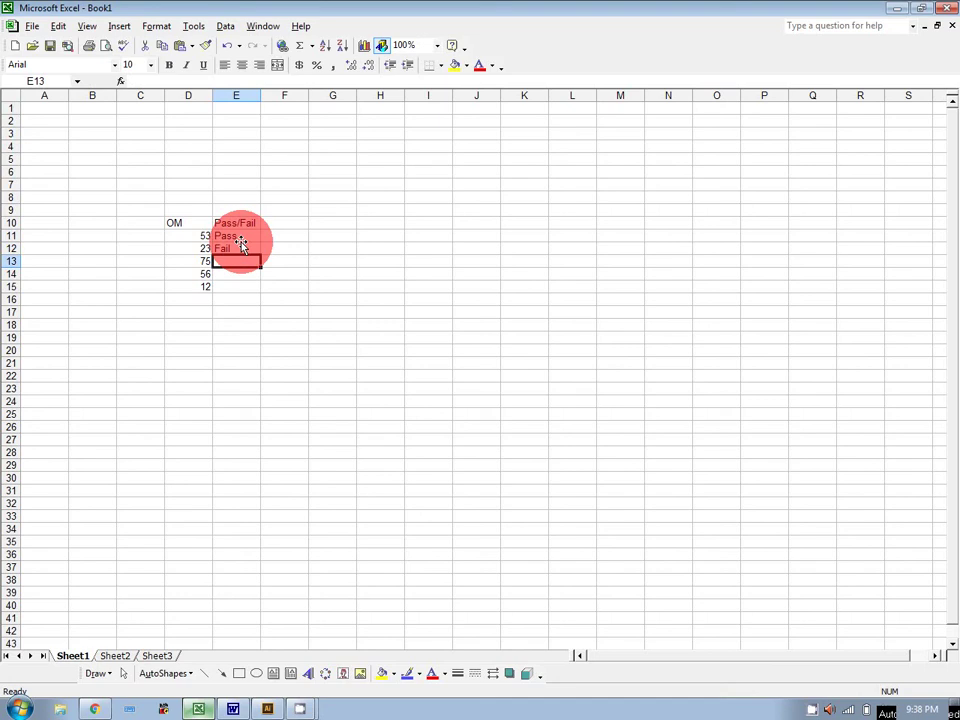
type("P")
key("Return")
type("P")
key("Return")
type("Fail")
key("Return")
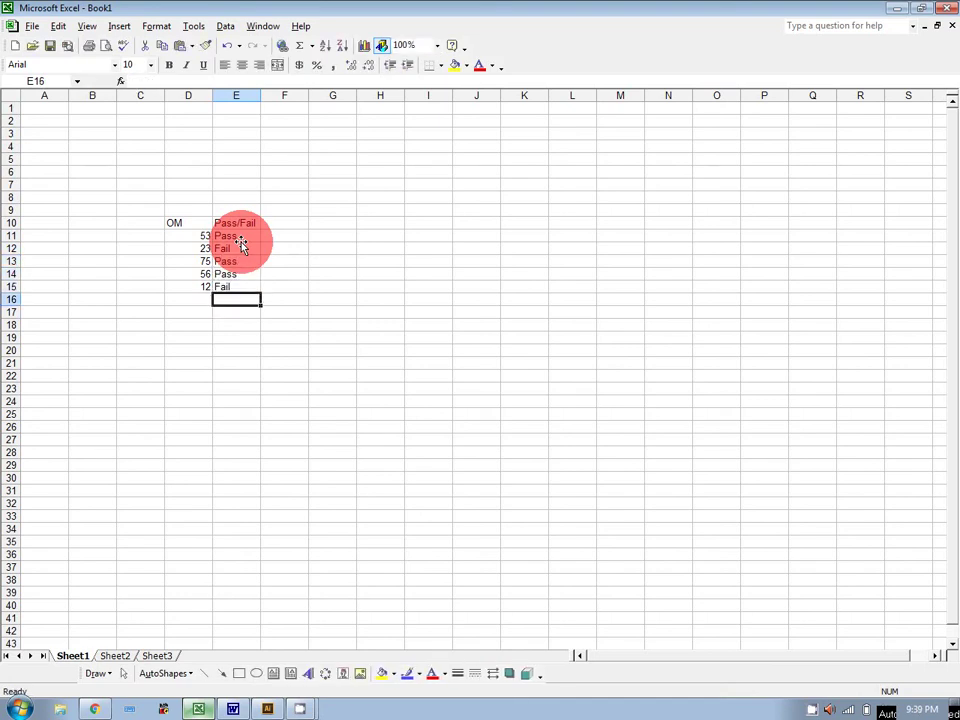
Label C17 as Total Marks and widen column C to fit the text
left_click(145, 308)
type("To")
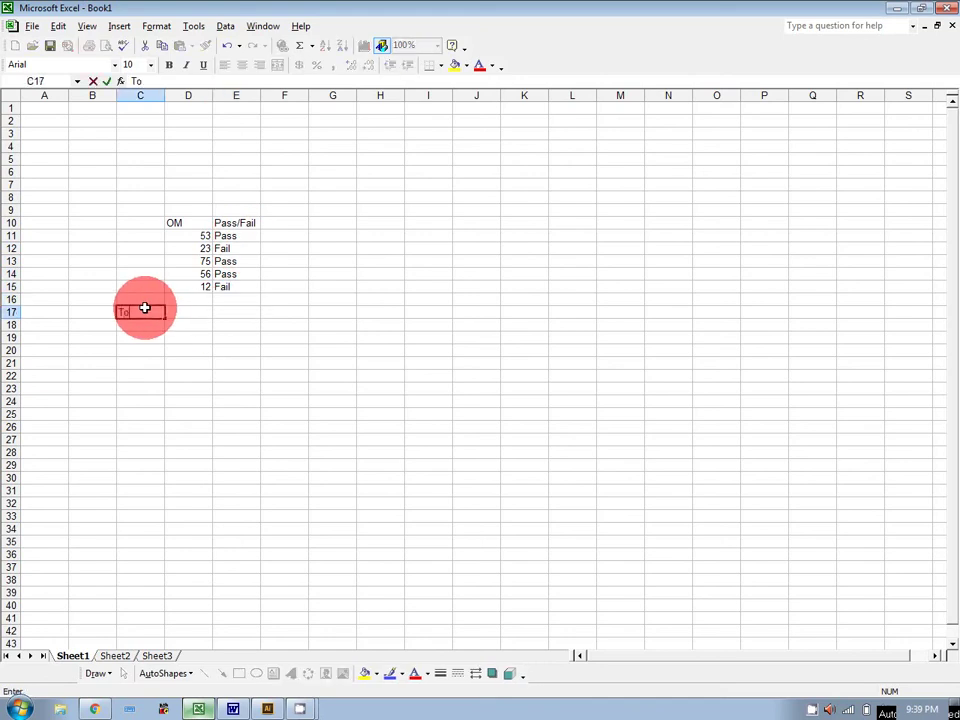
type("tal Marks")
left_click(231, 364)
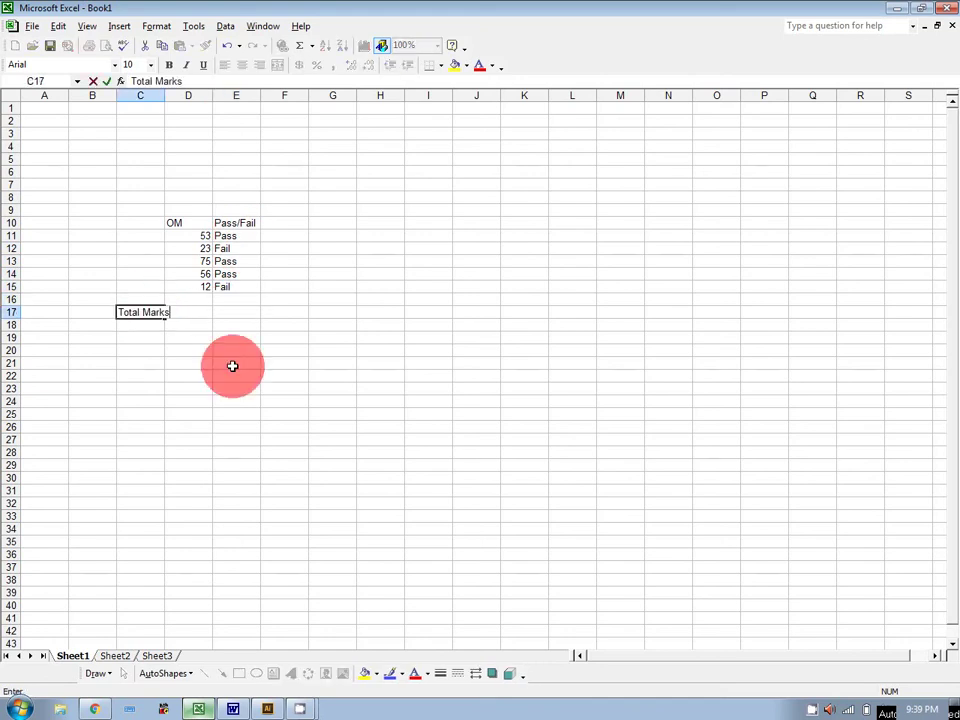
double_click(164, 95)
Total all the marks in D17 with the formula =sum(D11:D15)
left_click(201, 313)
type("=sum(")
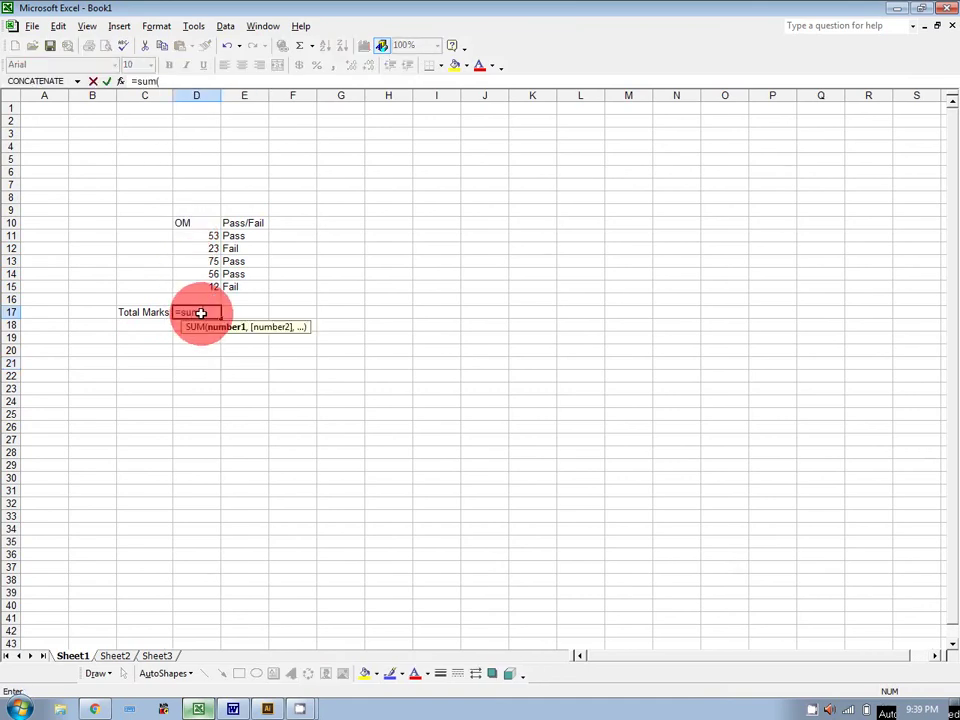
left_click_drag(201, 235, 201, 288)
type(")")
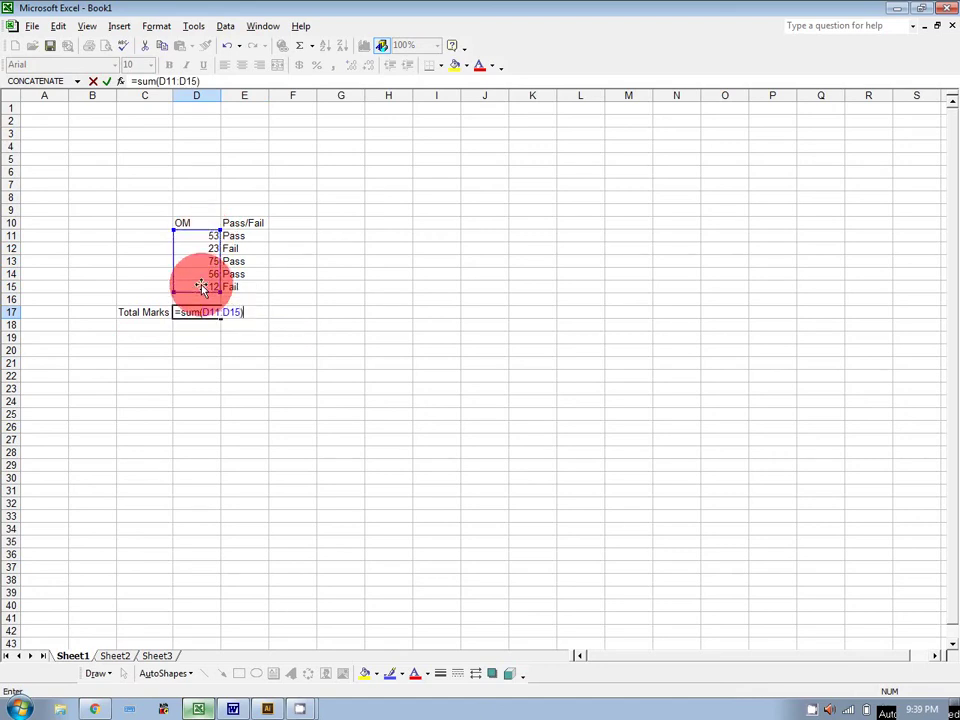
key("Return")
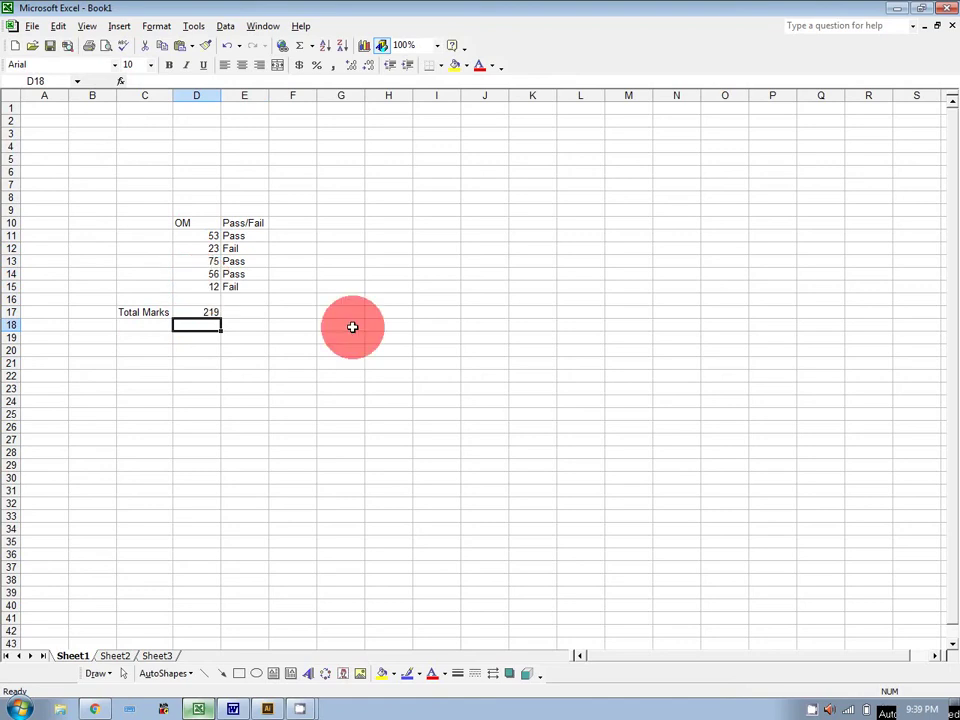
Replace the formula in D17 with =D11+D13+D14 so it adds only the marks of the Pass rows
left_click(208, 285)
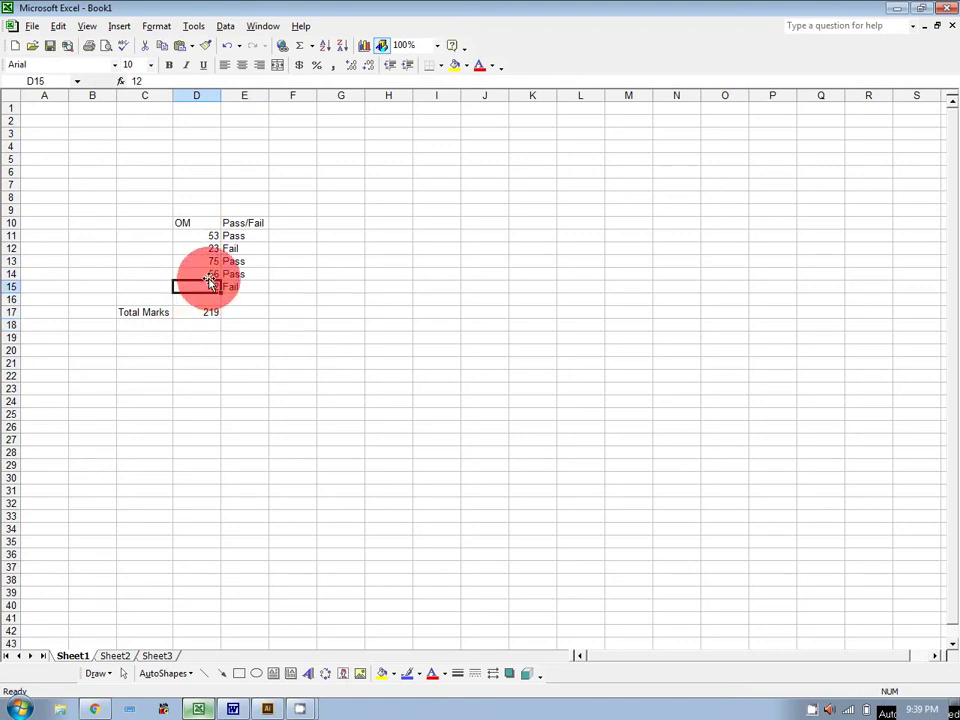
left_click(208, 248)
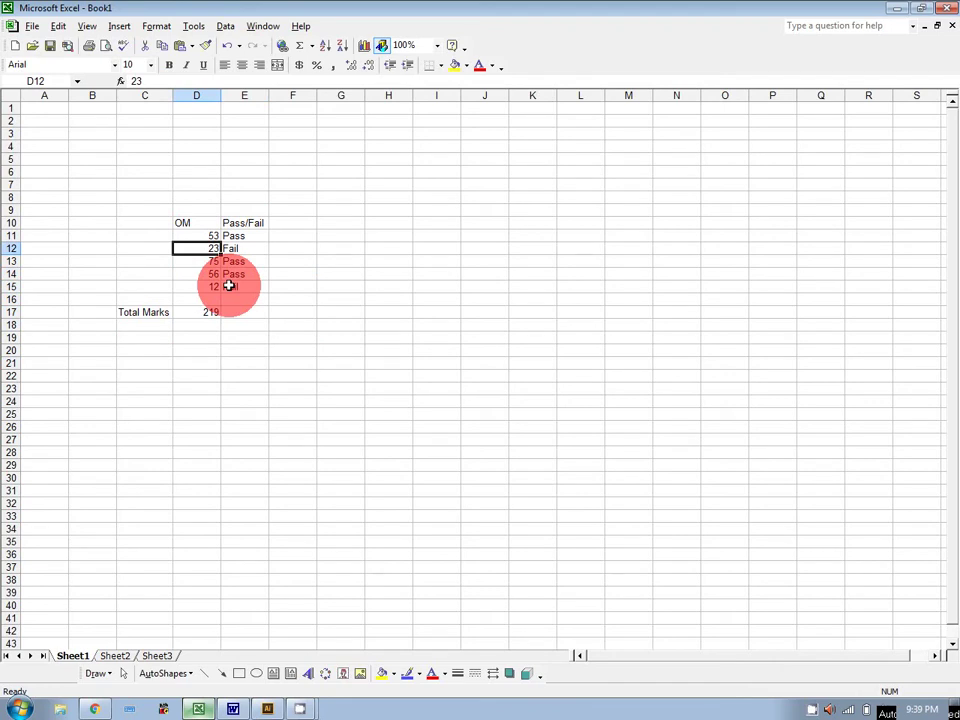
left_click(211, 312)
type("=")
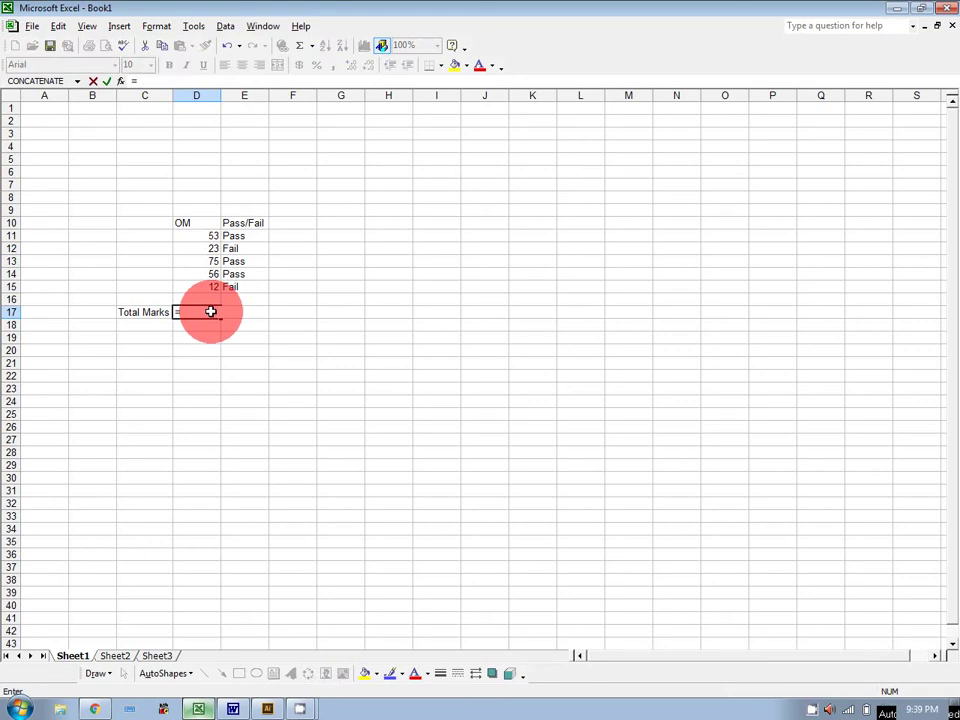
left_click(197, 234)
type("+")
left_click(199, 261)
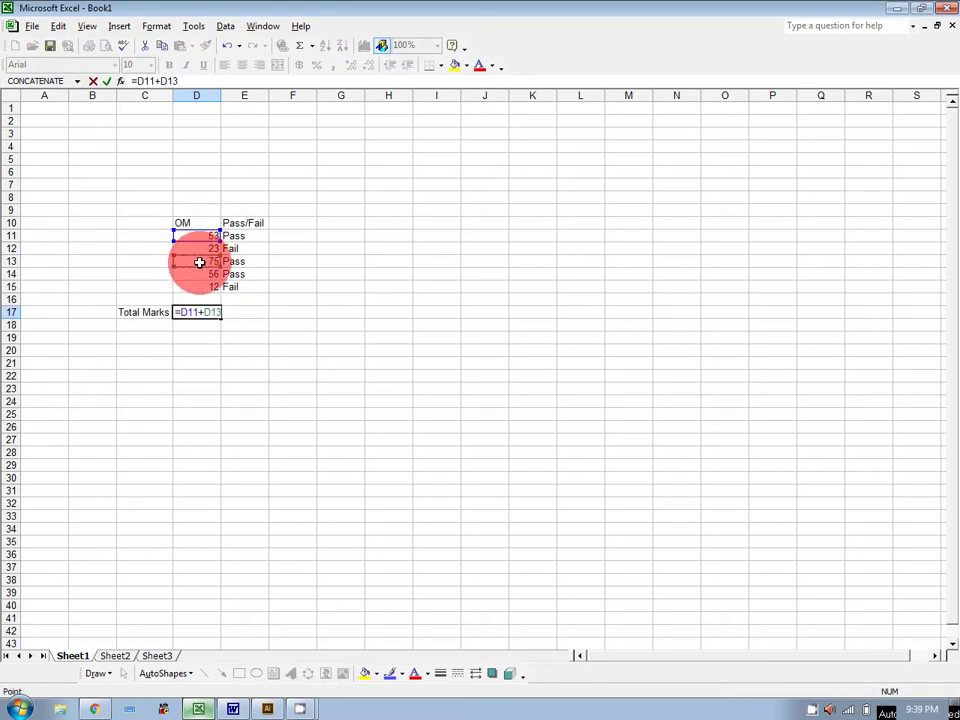
type("+")
left_click(201, 287)
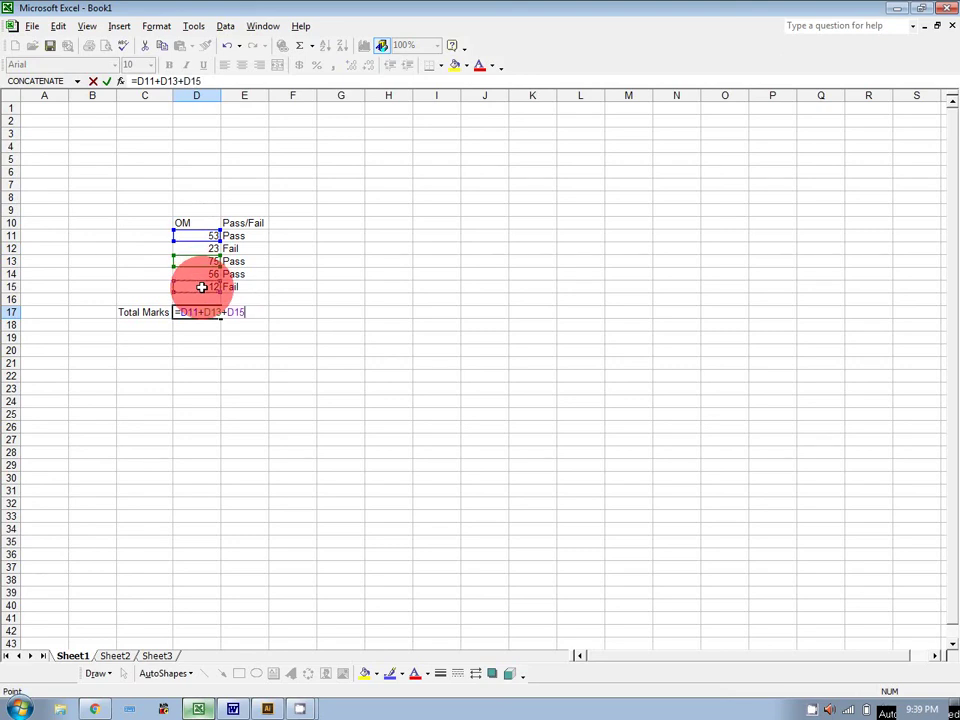
key("Up")
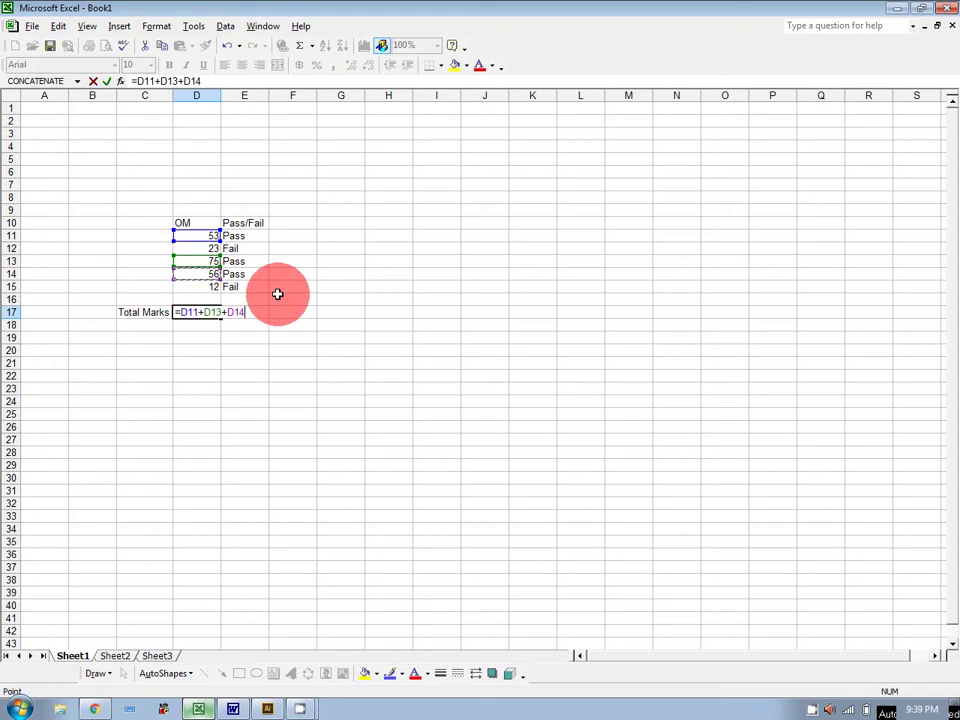
key("Return")
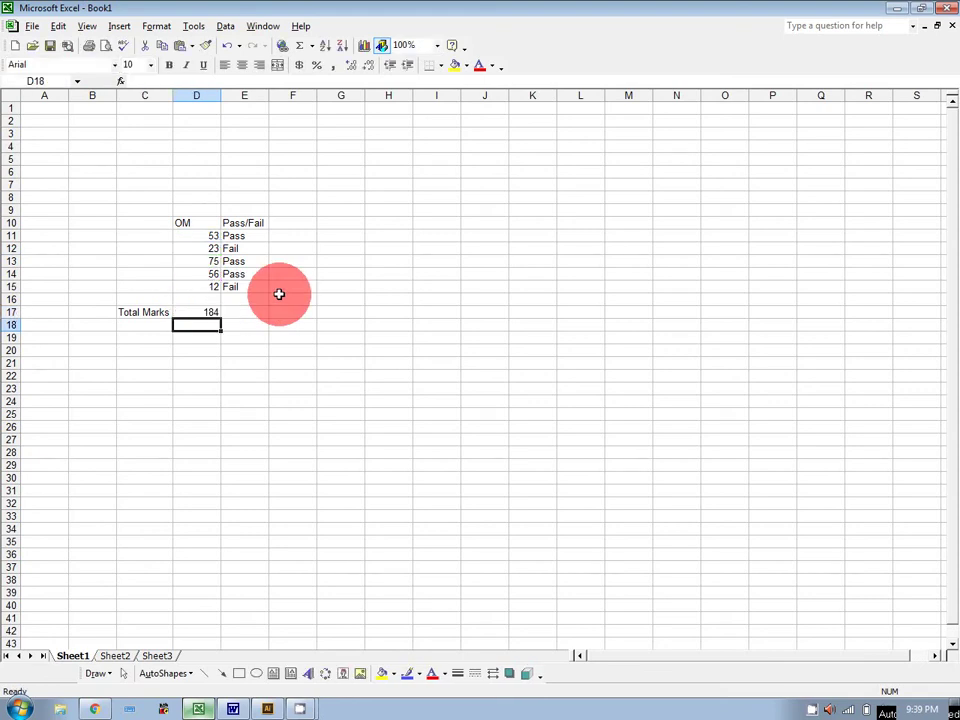
Change the first mark in D11 to 12 and its result in E11 to Fail
left_click(202, 237)
type("12")
key("Tab")
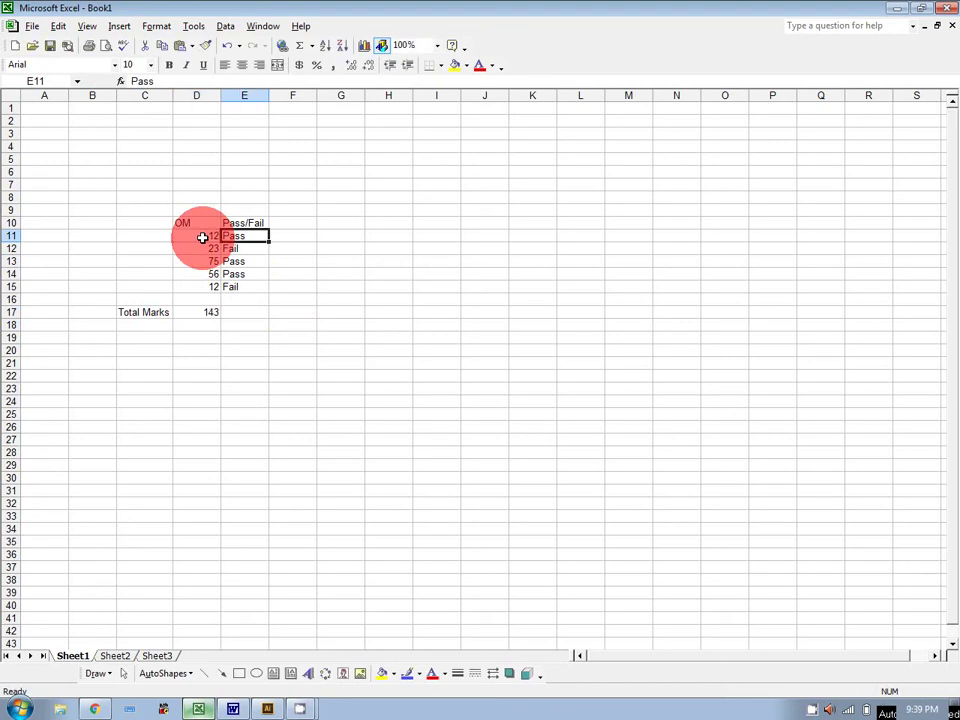
type("Fail")
key("Return")
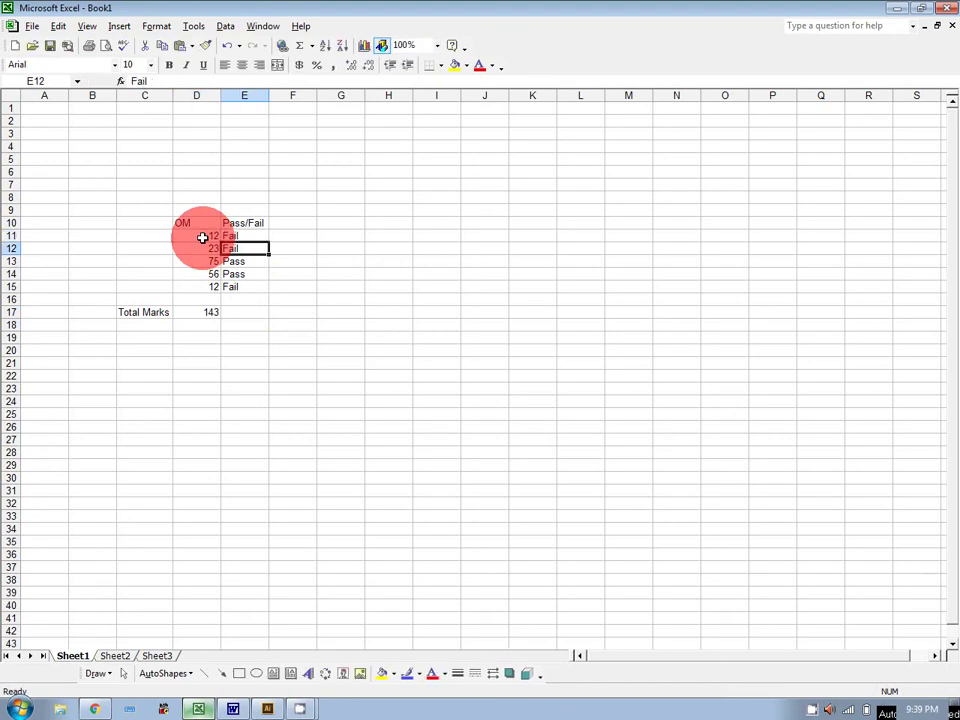
Delete the cell-by-cell addition formula from the Total Marks cell D17
left_click(196, 312)
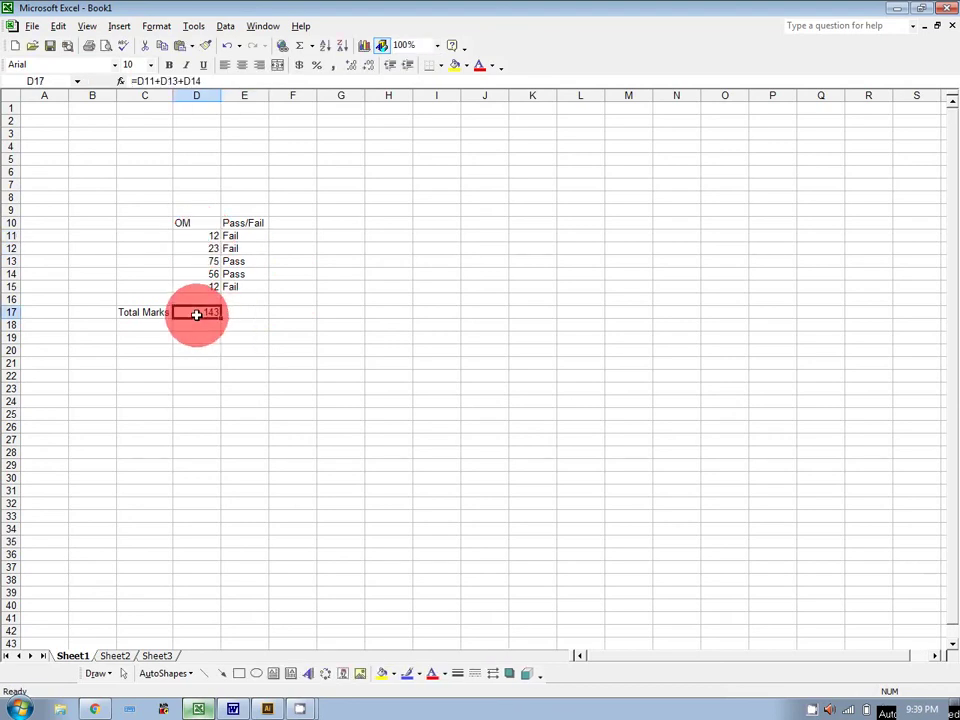
double_click(196, 312)
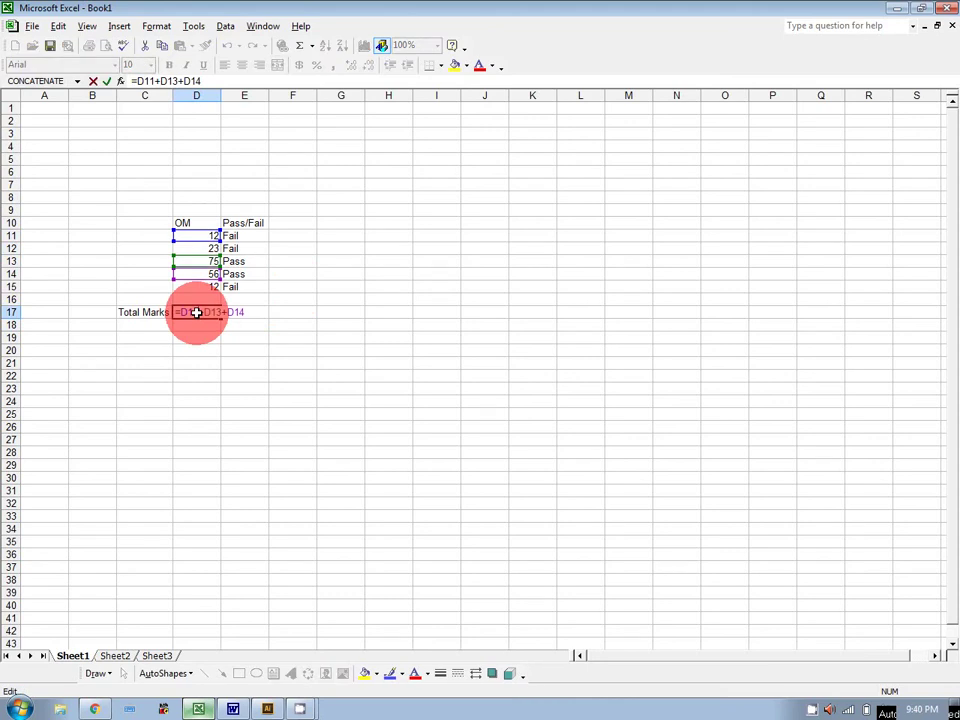
left_click_drag(175, 312, 266, 313)
key("Delete")
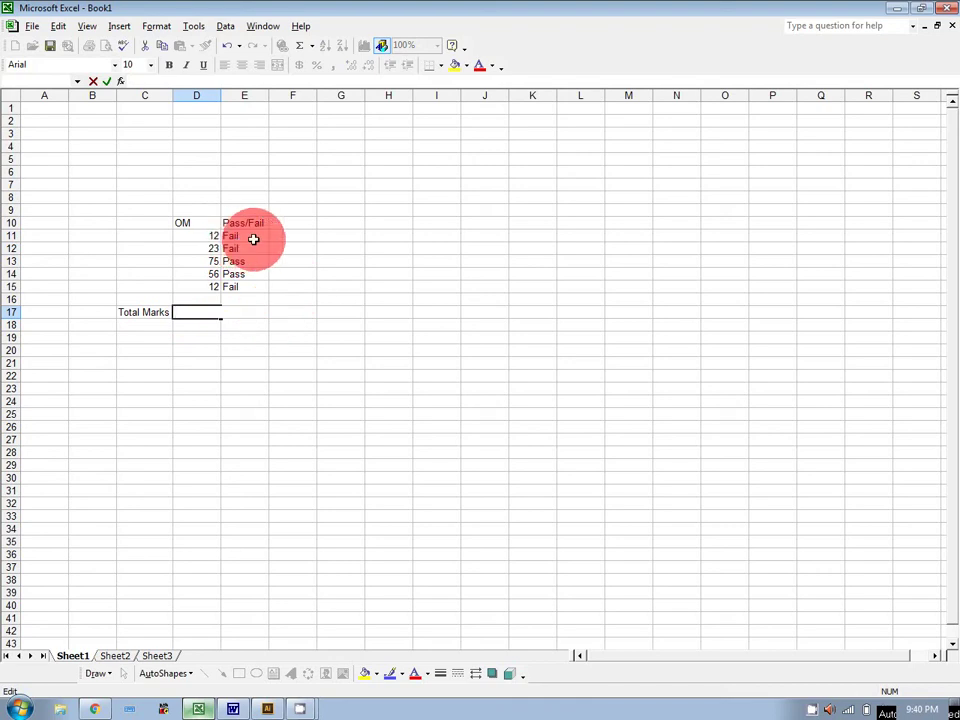
left_click(211, 263)
left_click(207, 274)
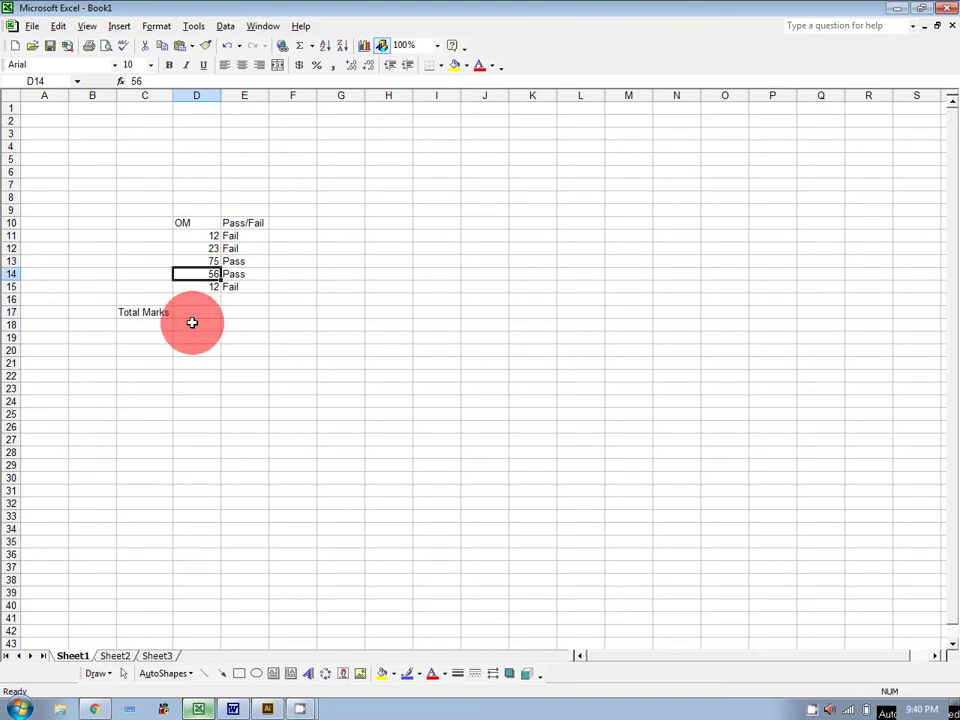
Enter the formula =sum(D11:D15) in D17 beside the Total Marks label
left_click(197, 309)
type("=sum(")
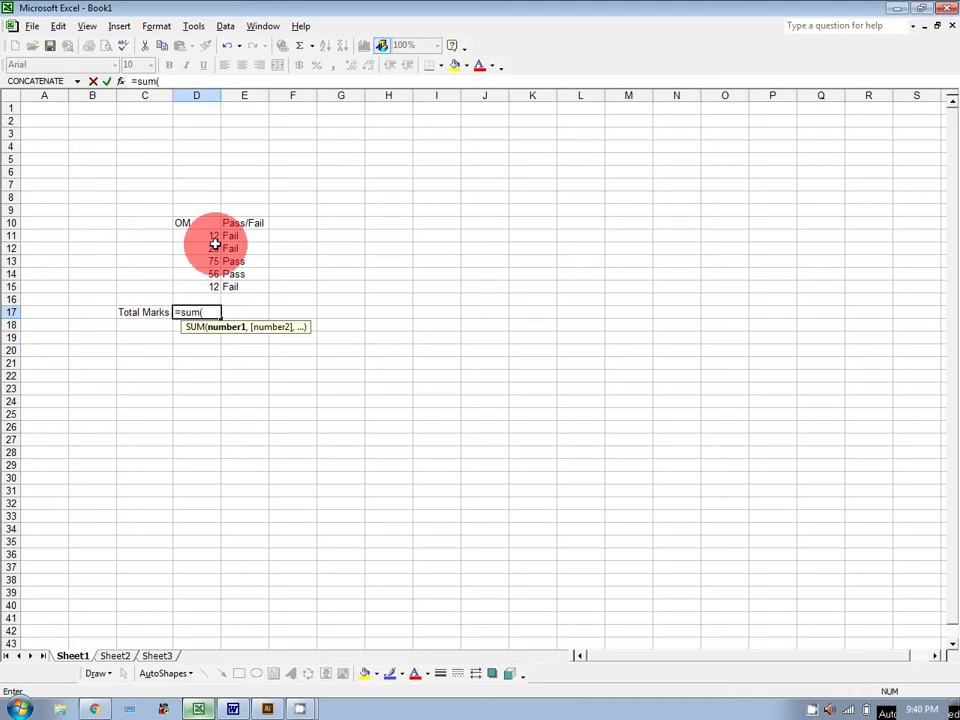
left_click_drag(208, 237, 208, 287)
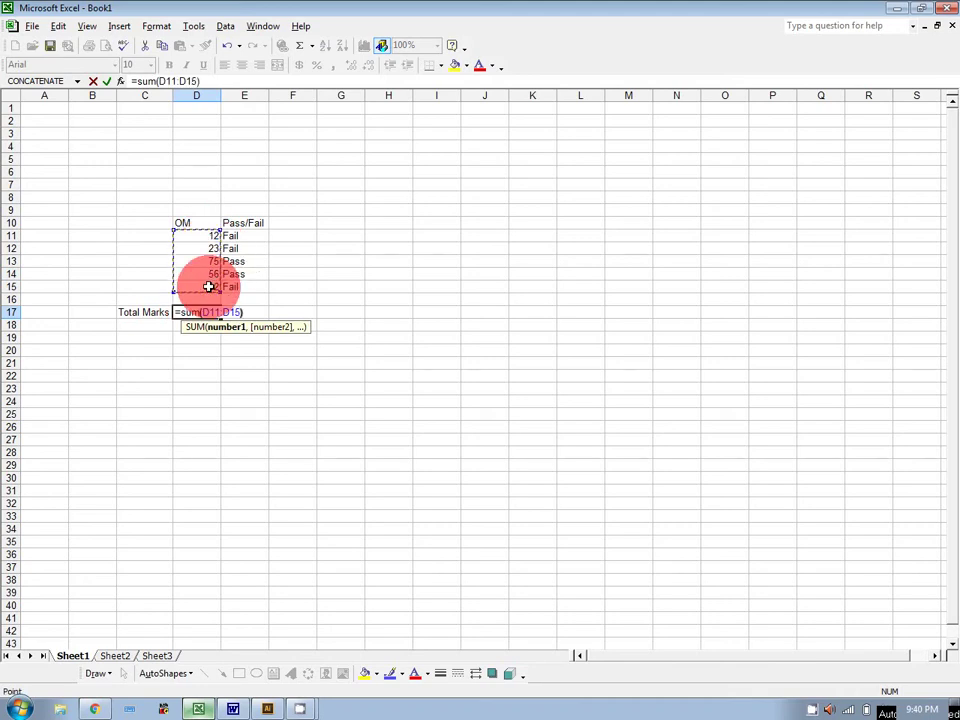
key("Return")
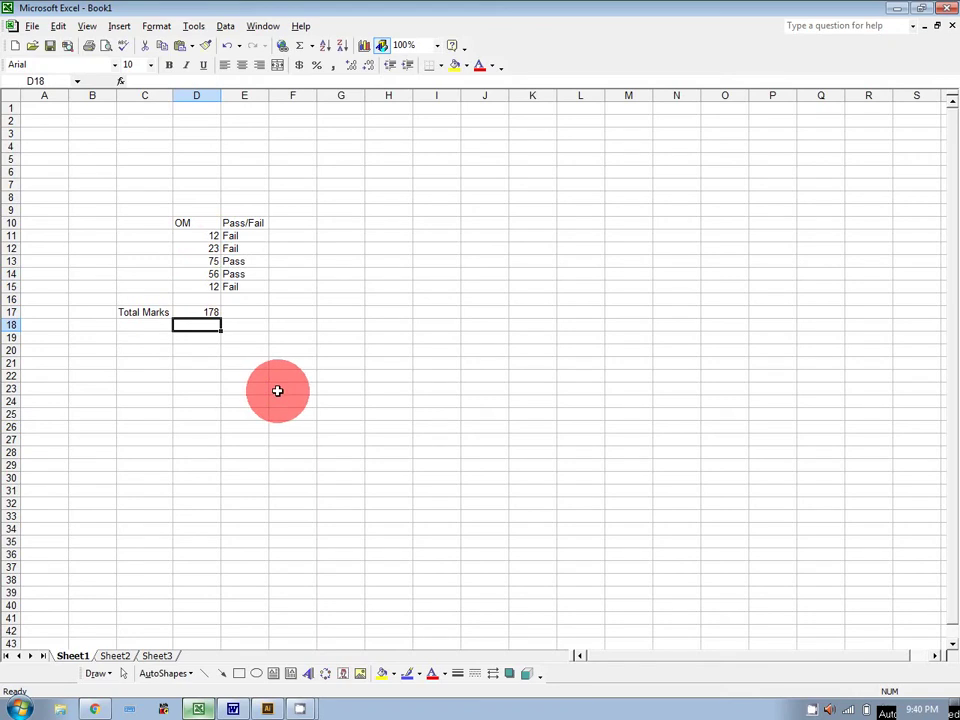
Apply all borders to the marks table in D10:E15
left_click_drag(189, 219, 252, 284)
left_click(440, 65)
left_click(451, 128)
left_click(388, 222)
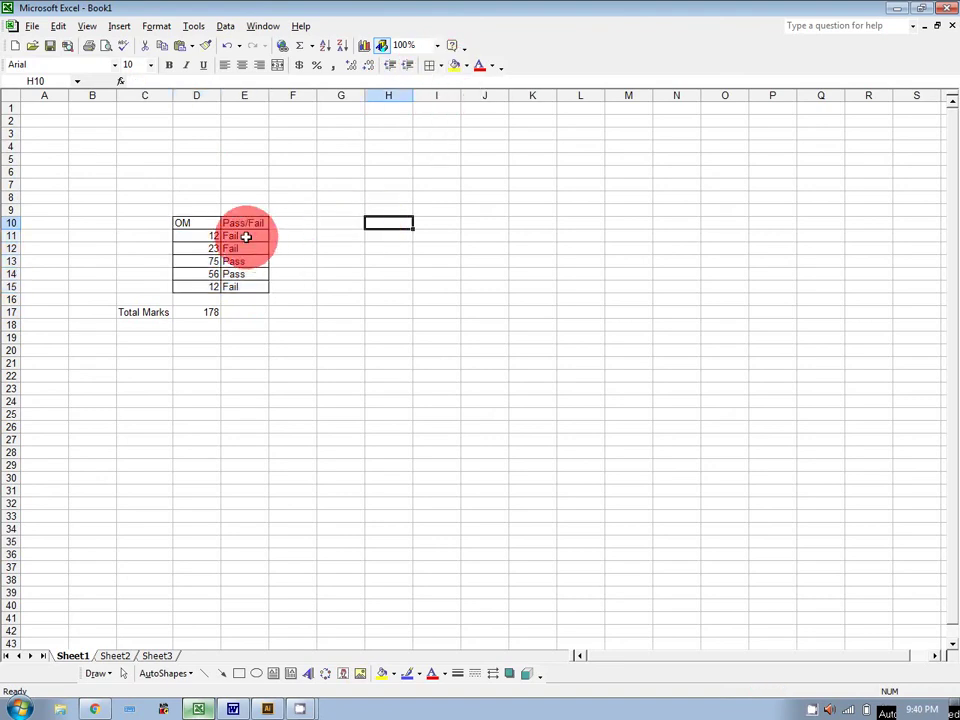
Insert a blank column between the OM and Pass/Fail columns
left_click_drag(255, 238, 251, 289)
left_click_drag(328, 328, 334, 404)
left_click_drag(197, 233, 244, 283)
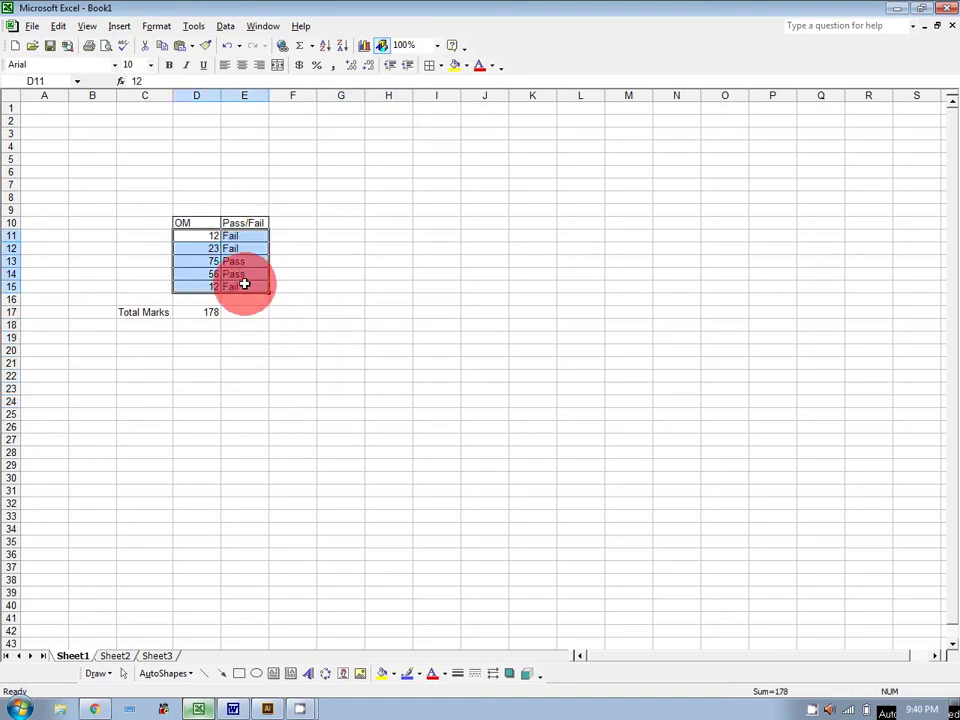
right_click(243, 92)
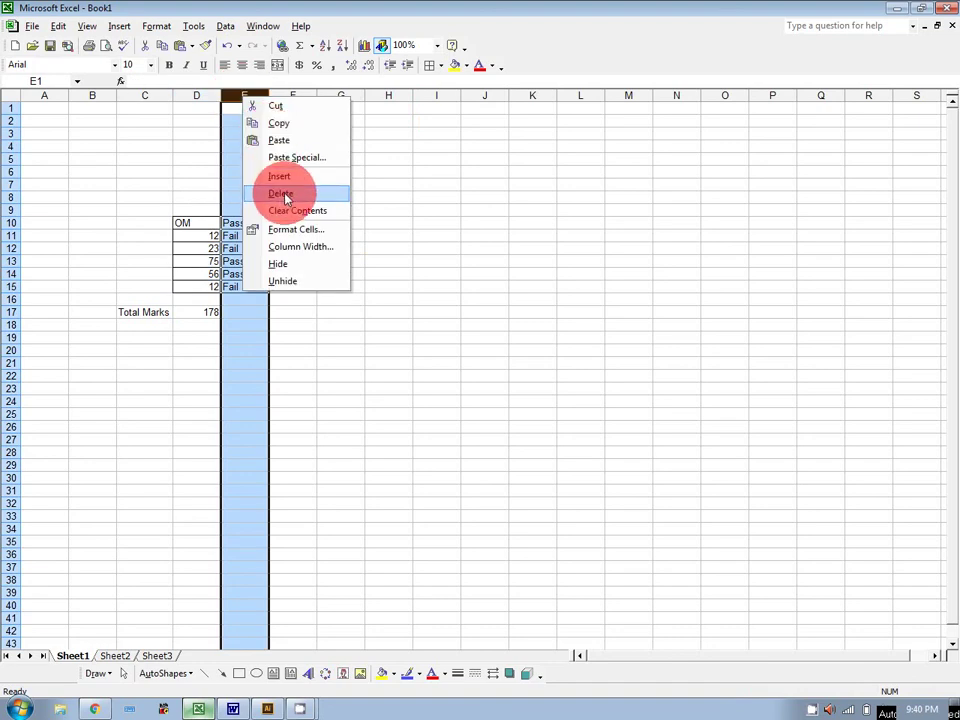
left_click(286, 180)
left_click(355, 221)
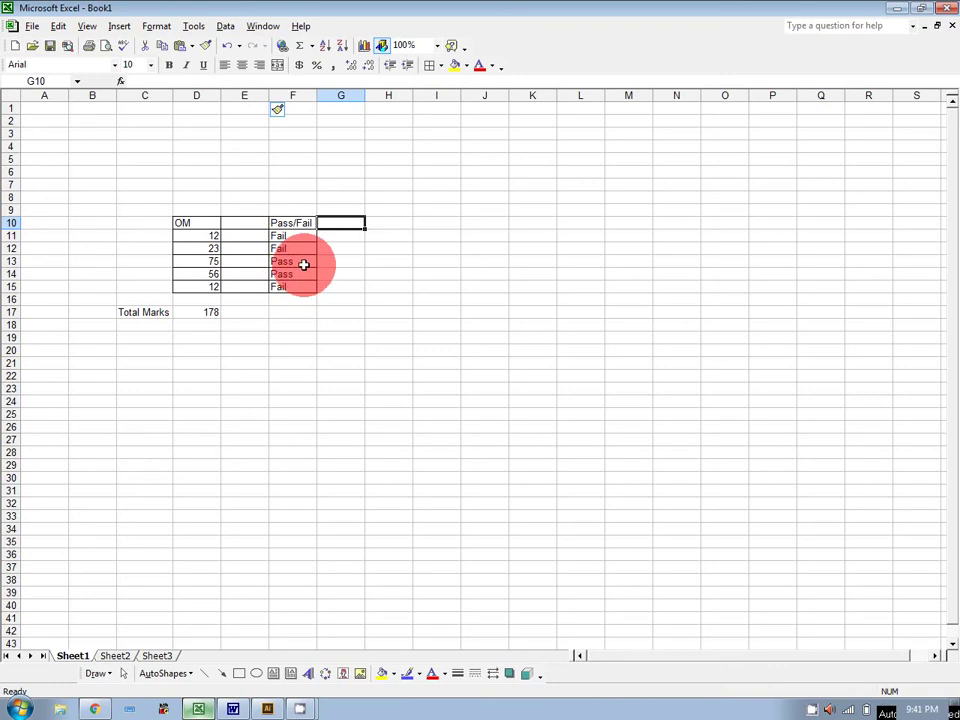
Hide column F, which holds the Pass/Fail results
left_click(197, 209)
left_click_drag(197, 230, 197, 286)
left_click_drag(290, 210, 288, 283)
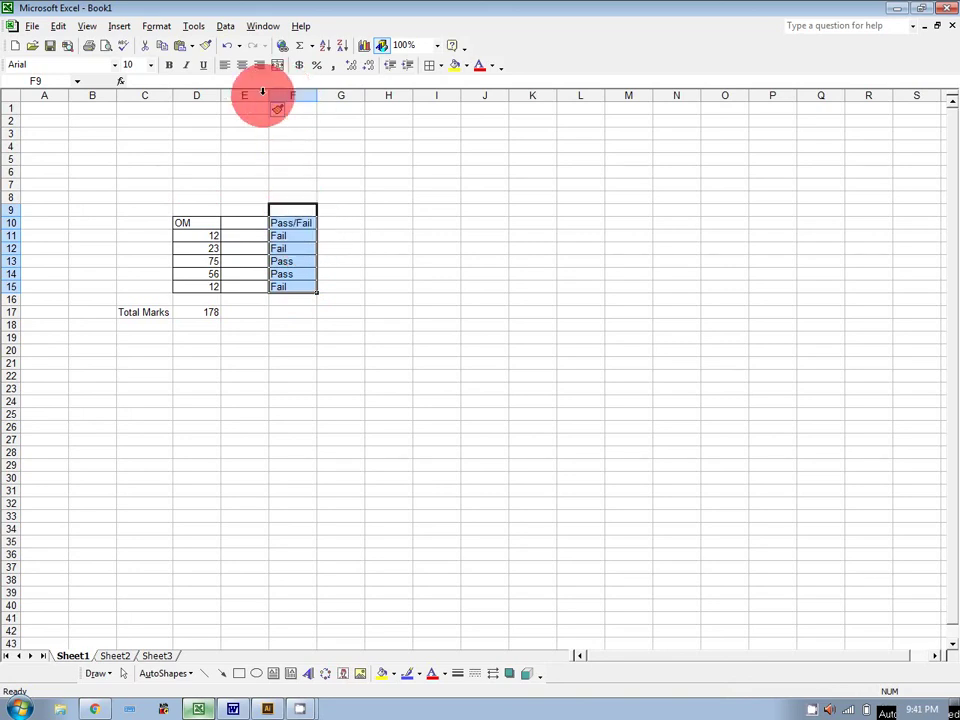
right_click(276, 96)
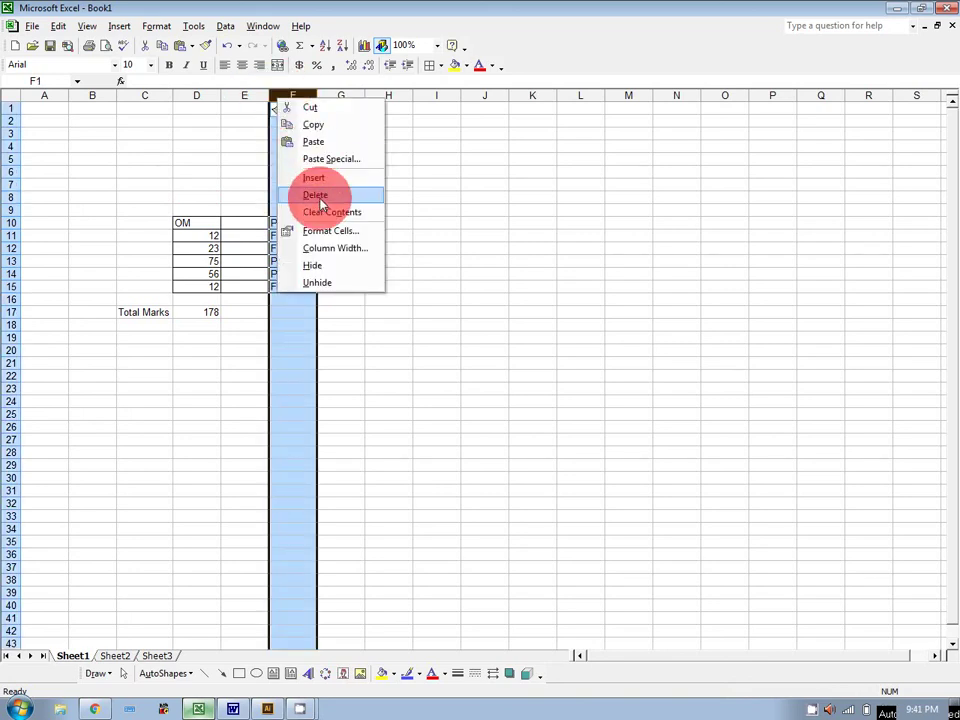
left_click(314, 265)
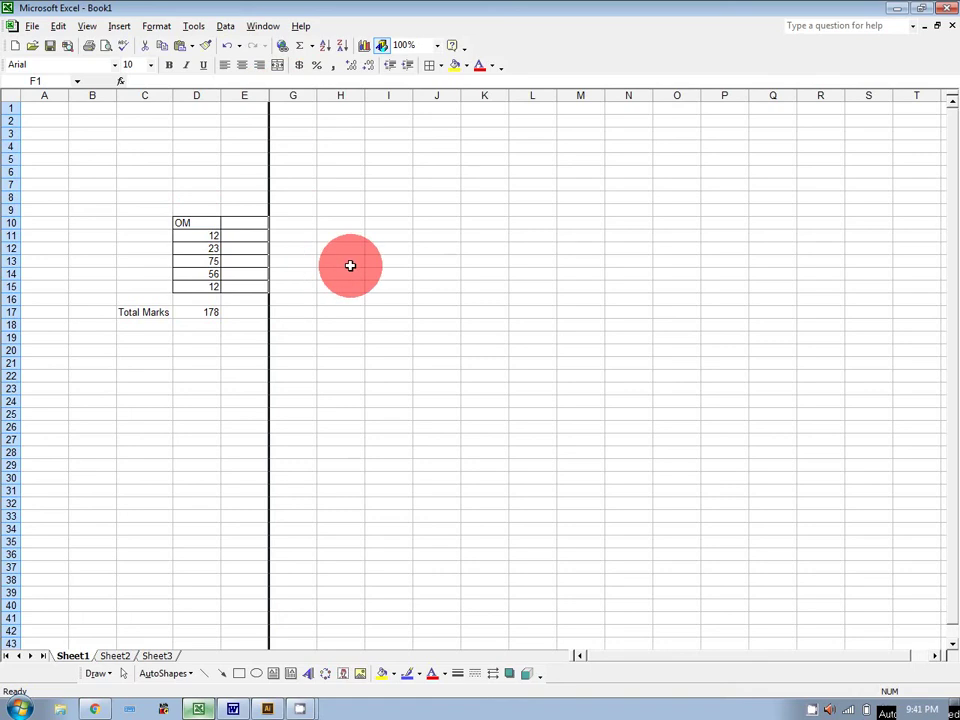
Unhide the Pass/Fail column between columns E and G and select its results in F11:F15
left_click_drag(246, 95, 279, 96)
right_click(285, 95)
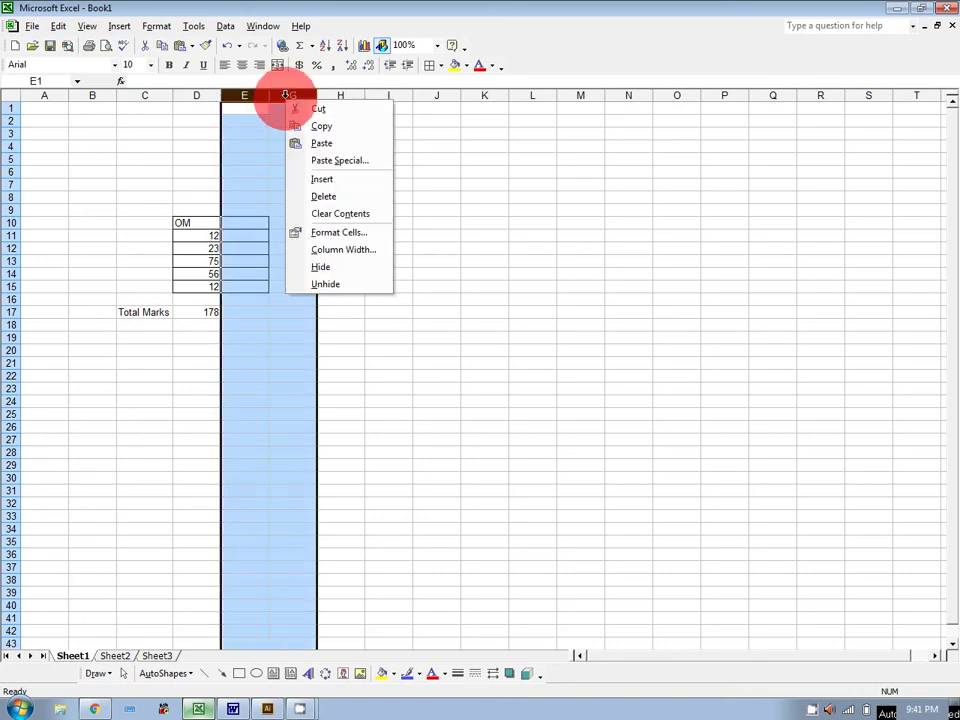
left_click(333, 284)
left_click_drag(284, 238, 285, 284)
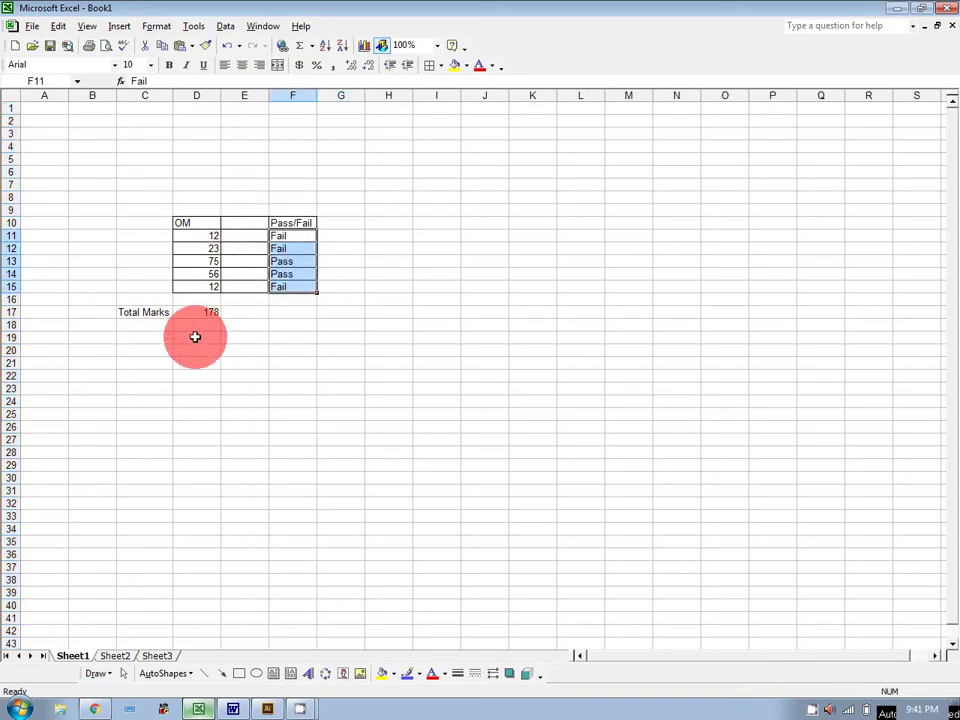
Enter the formula =sumif(F11:F15,"Pass",D11:D15) in D18 to add only the passing marks
left_click(193, 326)
type("=sumif")
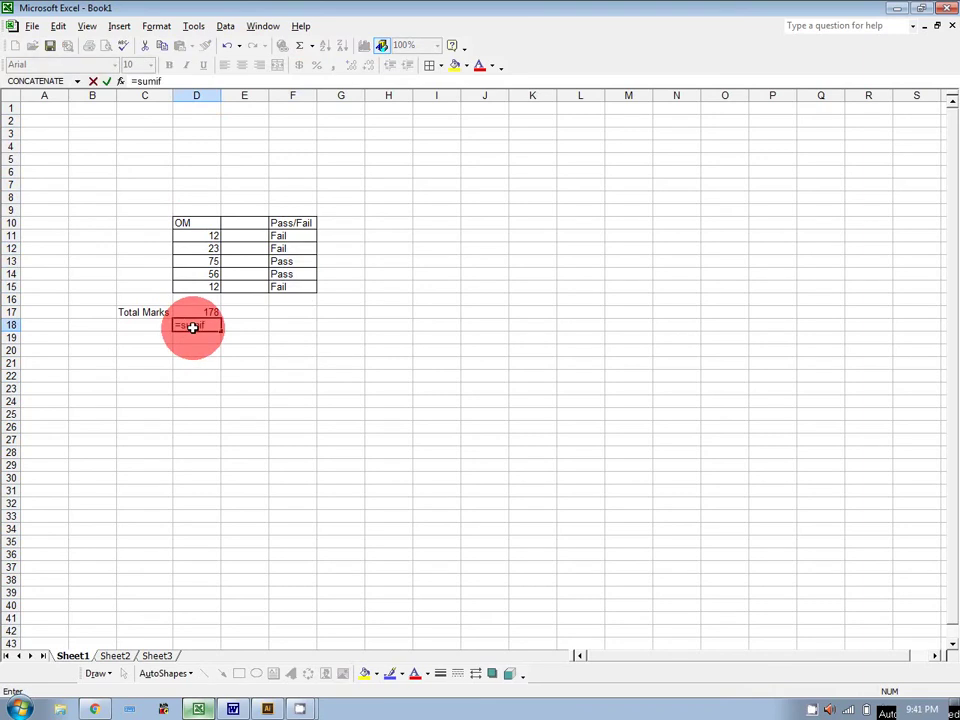
type("(")
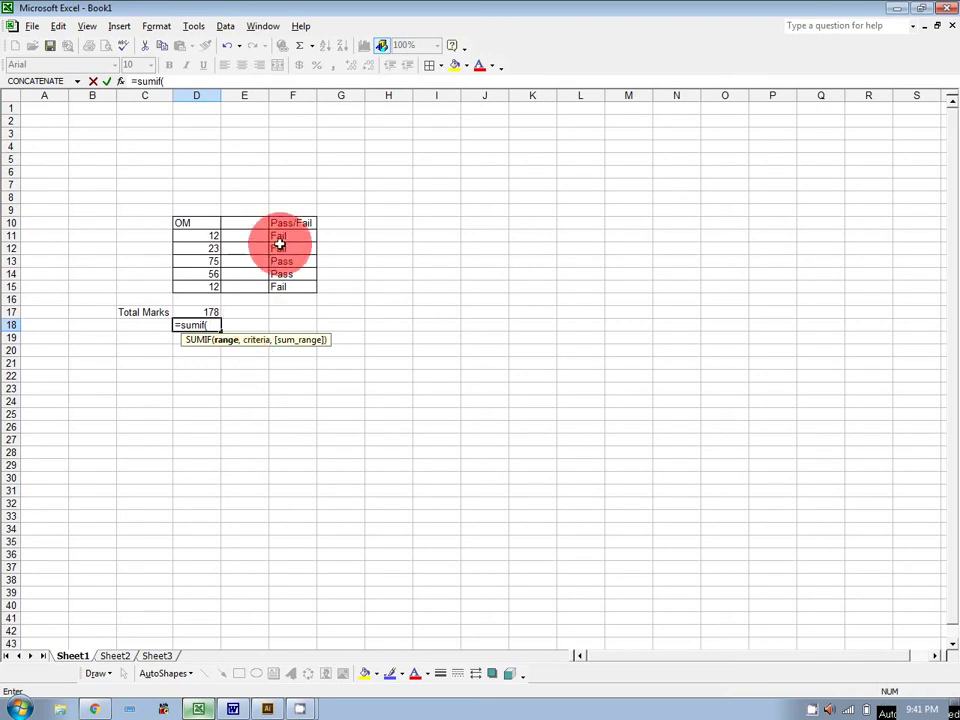
left_click_drag(284, 232, 280, 288)
type(",")
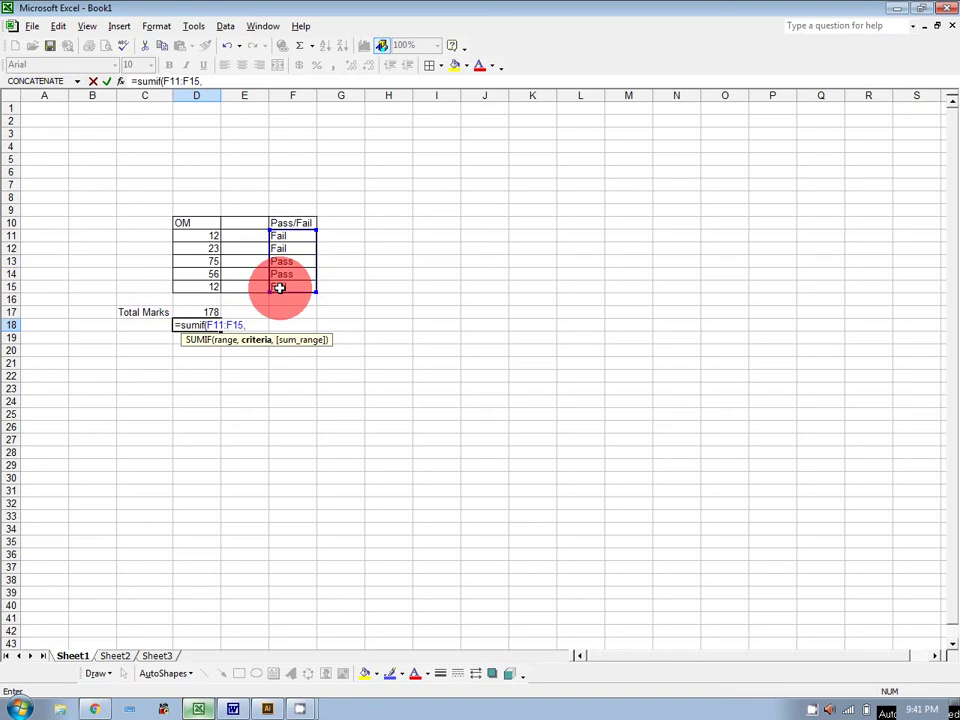
type("\"Pass\",")
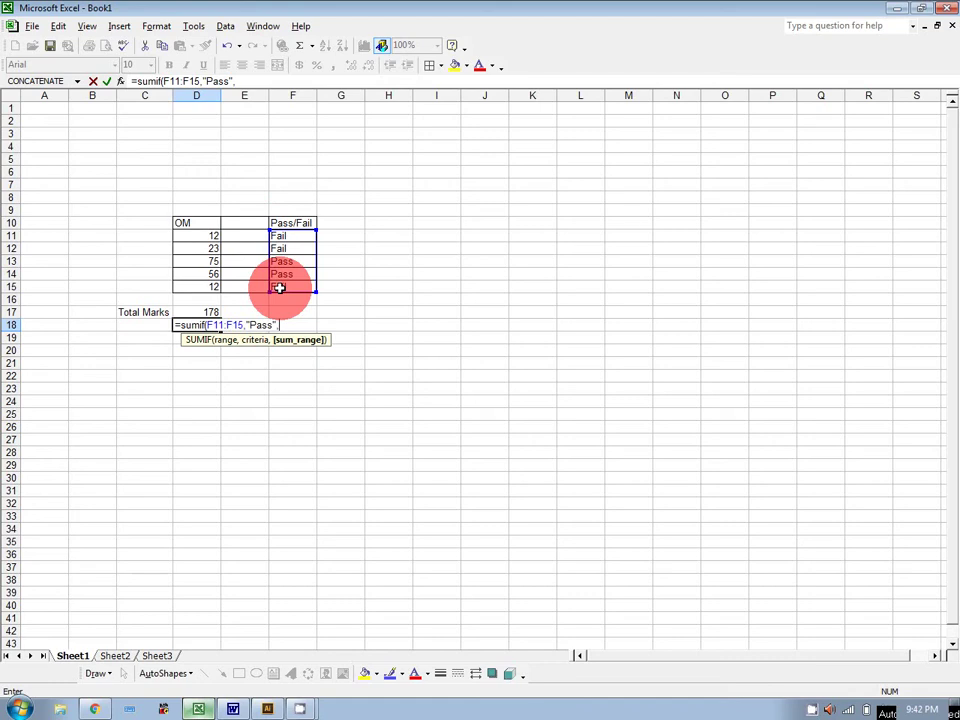
left_click_drag(204, 236, 204, 285)
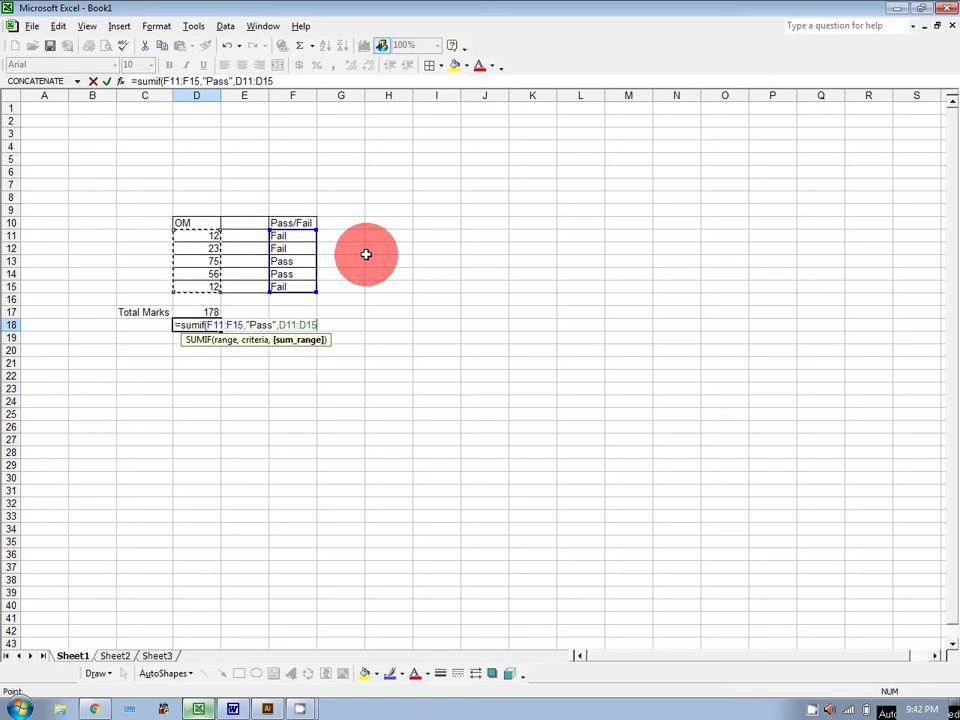
type(")")
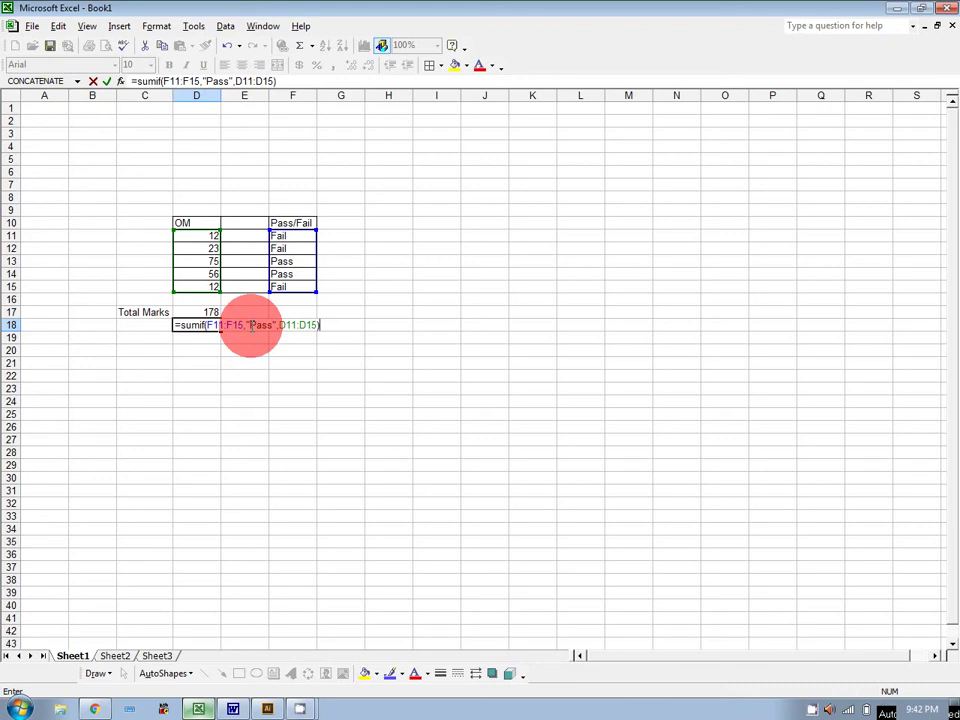
key("Return")
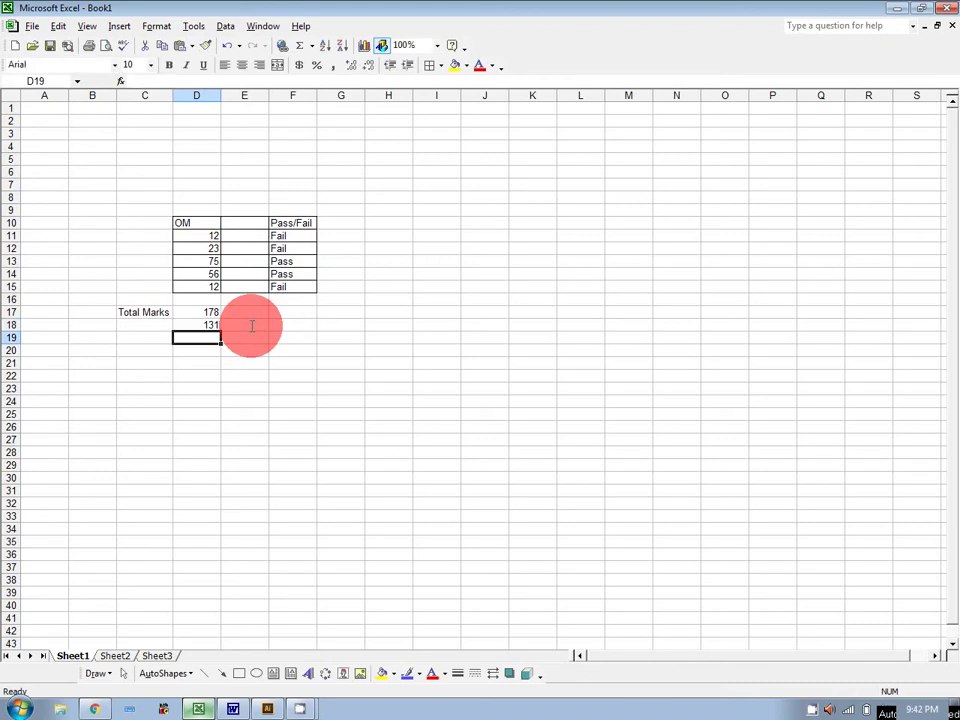
Change the results in F13 and F14 to fail to test the conditional sum
left_click(287, 263)
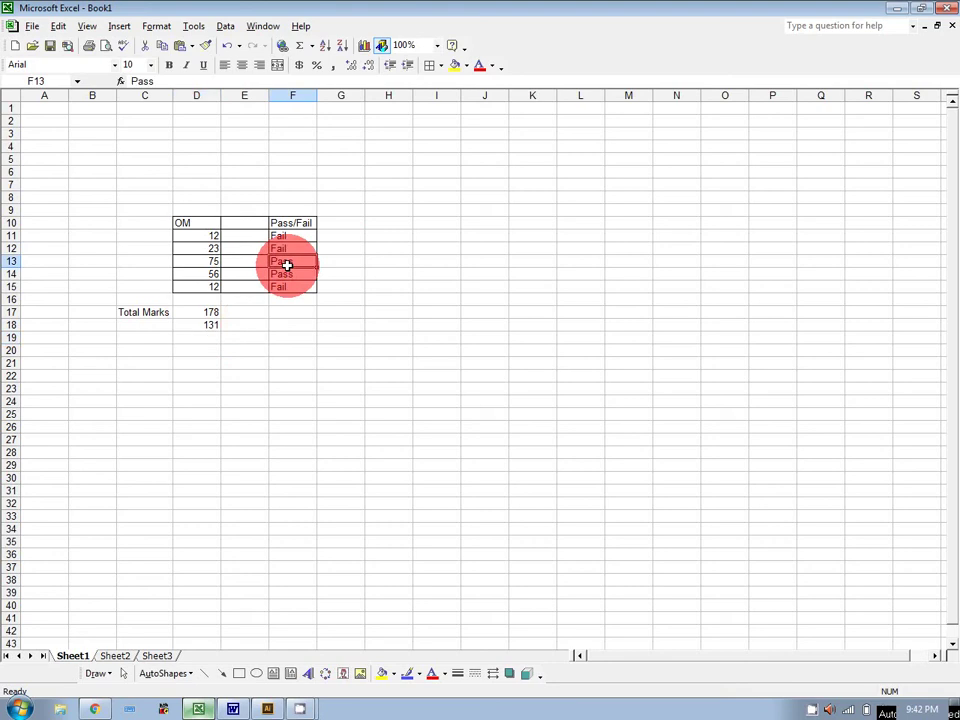
type("fail")
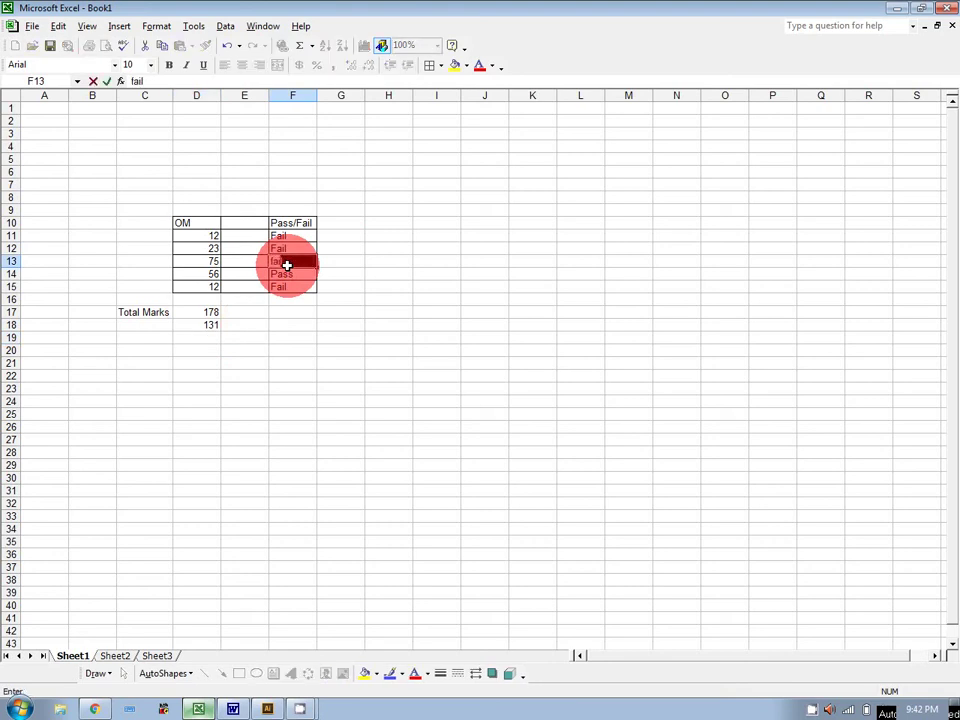
key("Return")
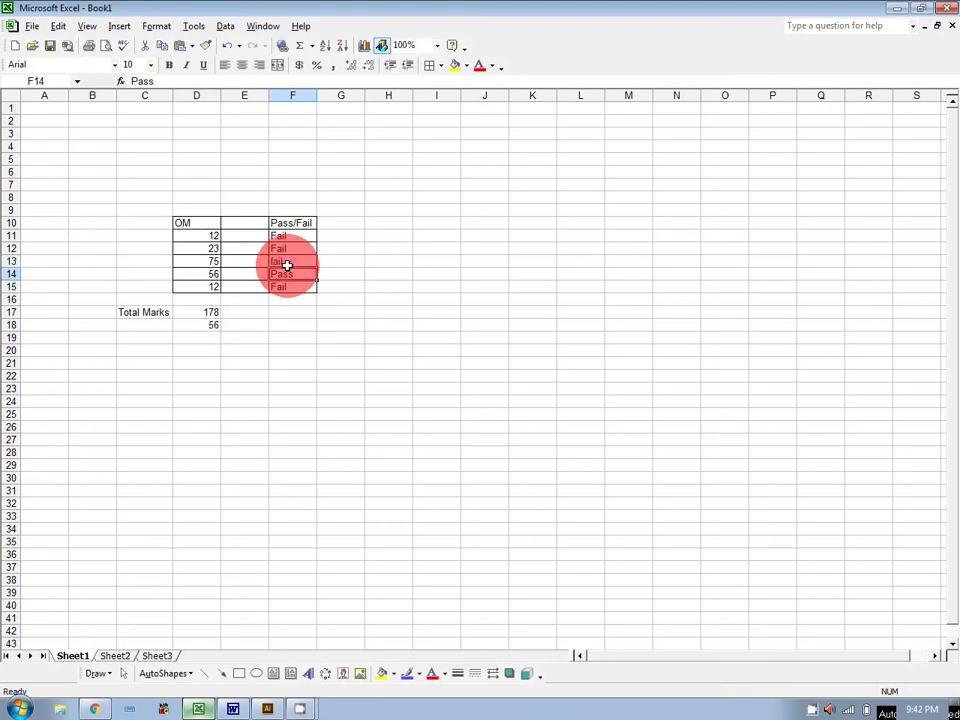
type("fail")
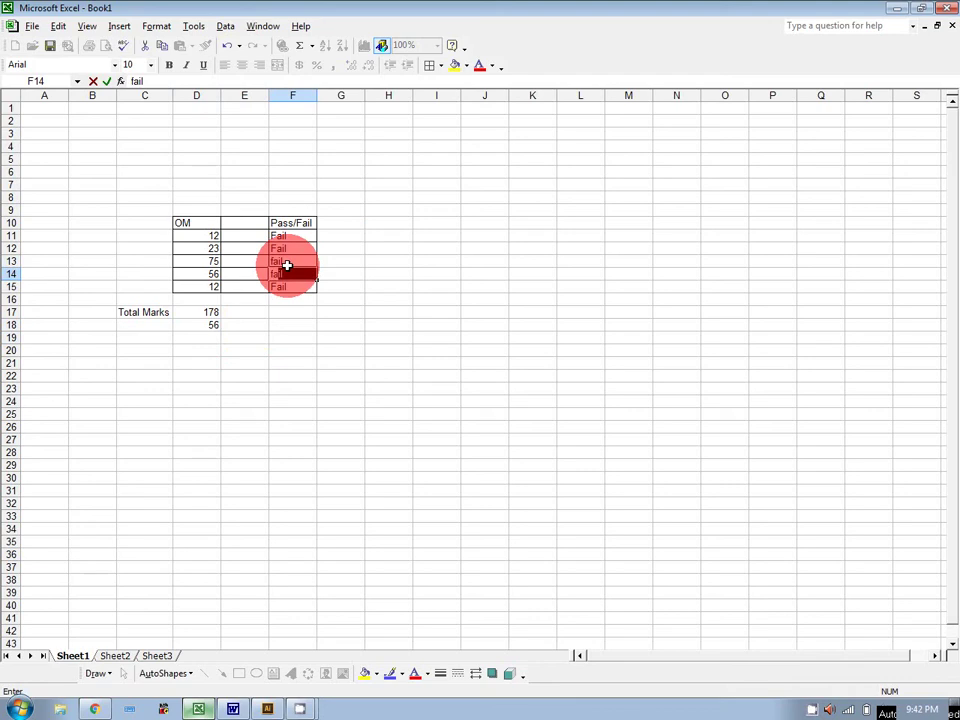
key("Return")
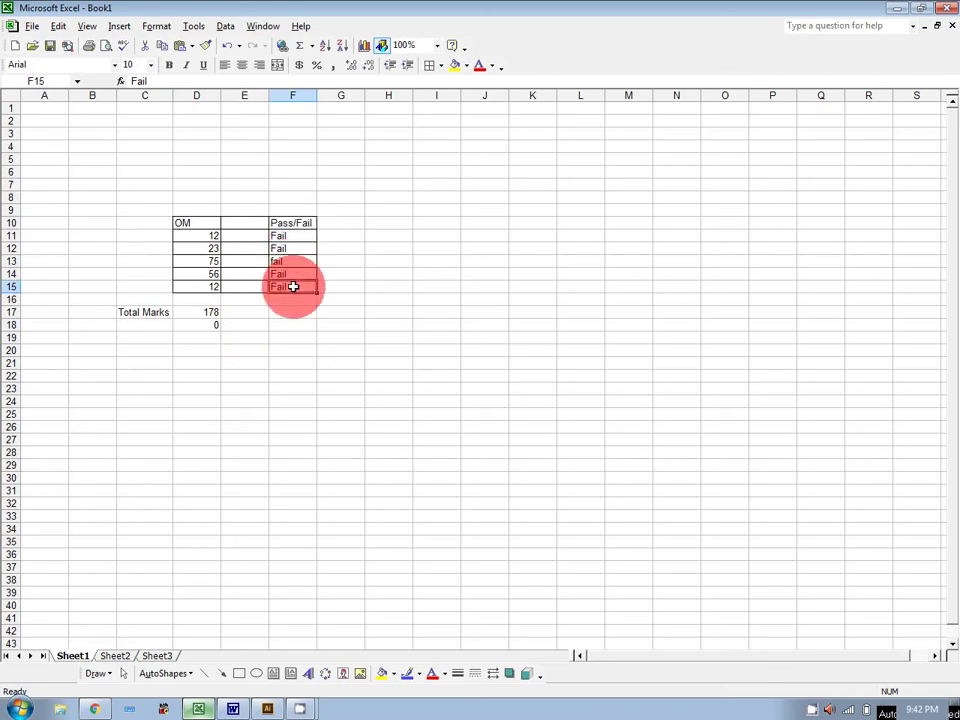
Change the results in F11 and F12 to pass
left_click(294, 235)
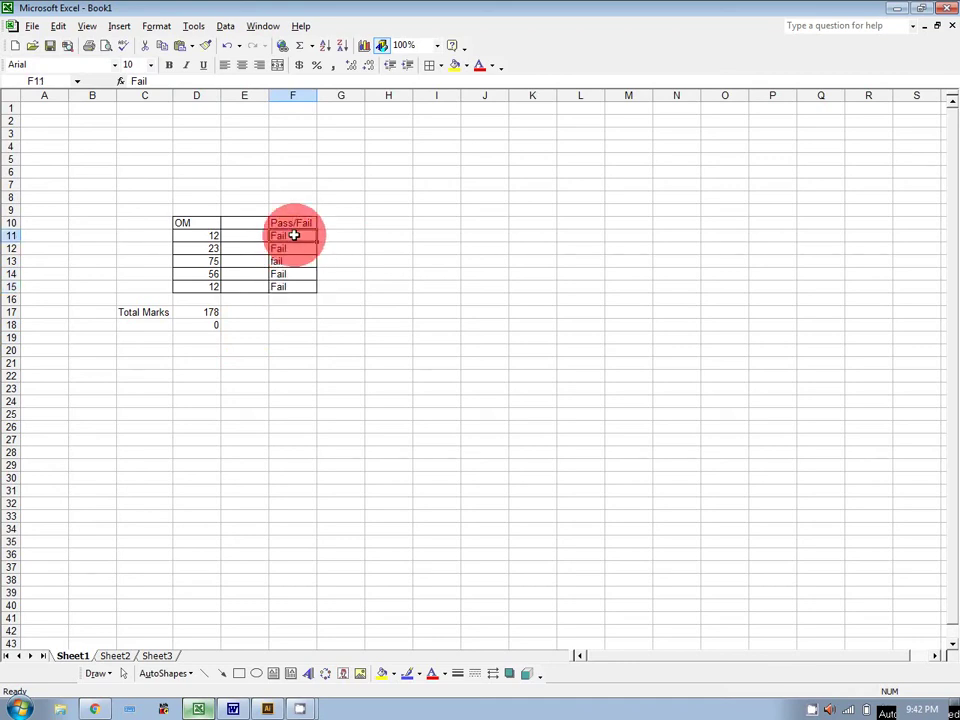
type("pas")
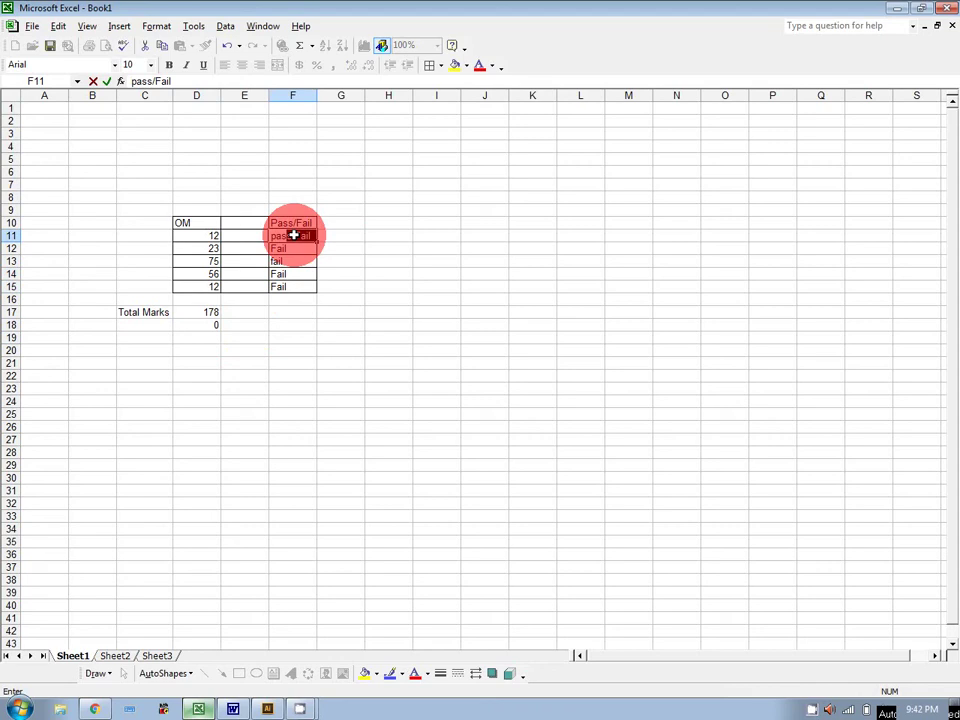
key("BackSpace")
key("Return")
type("pass")
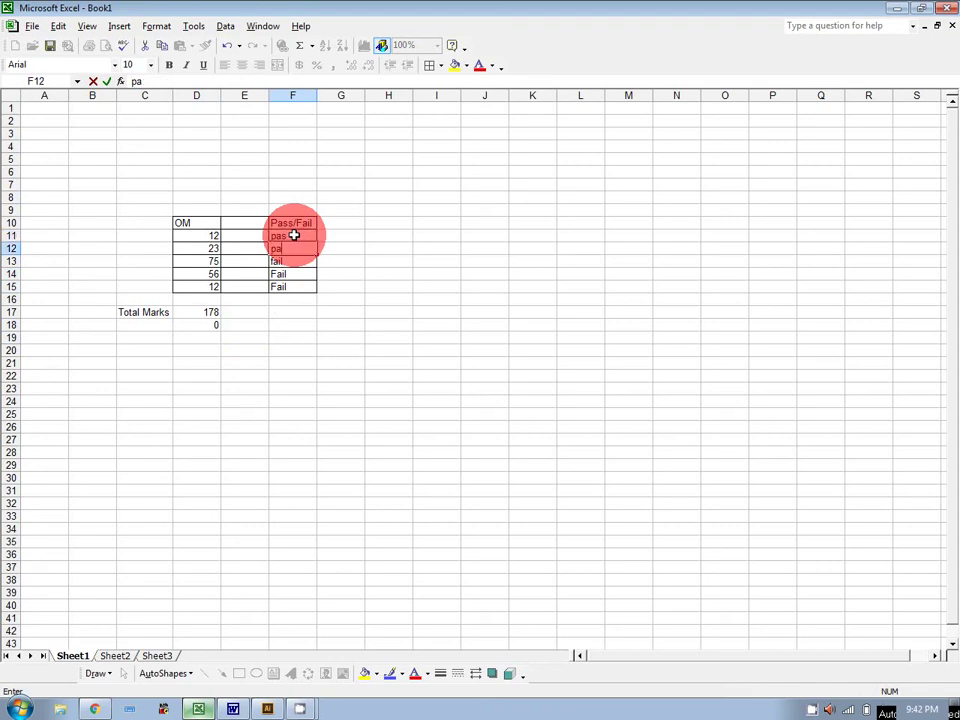
key("BackSpace")
key("Return")
key("Up")
key("Up")
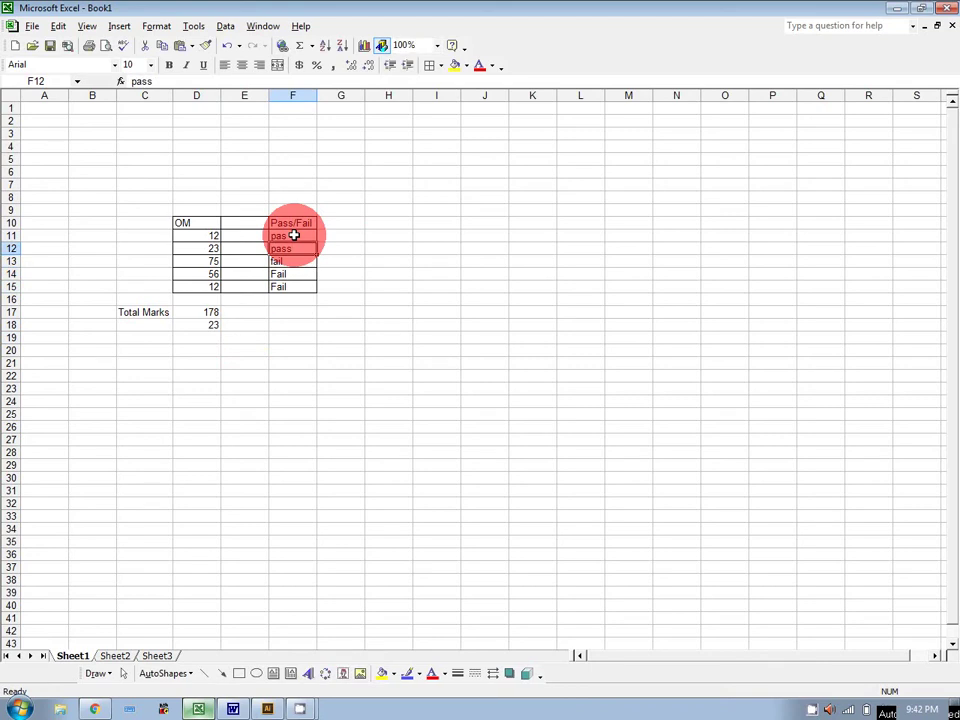
type("pass")
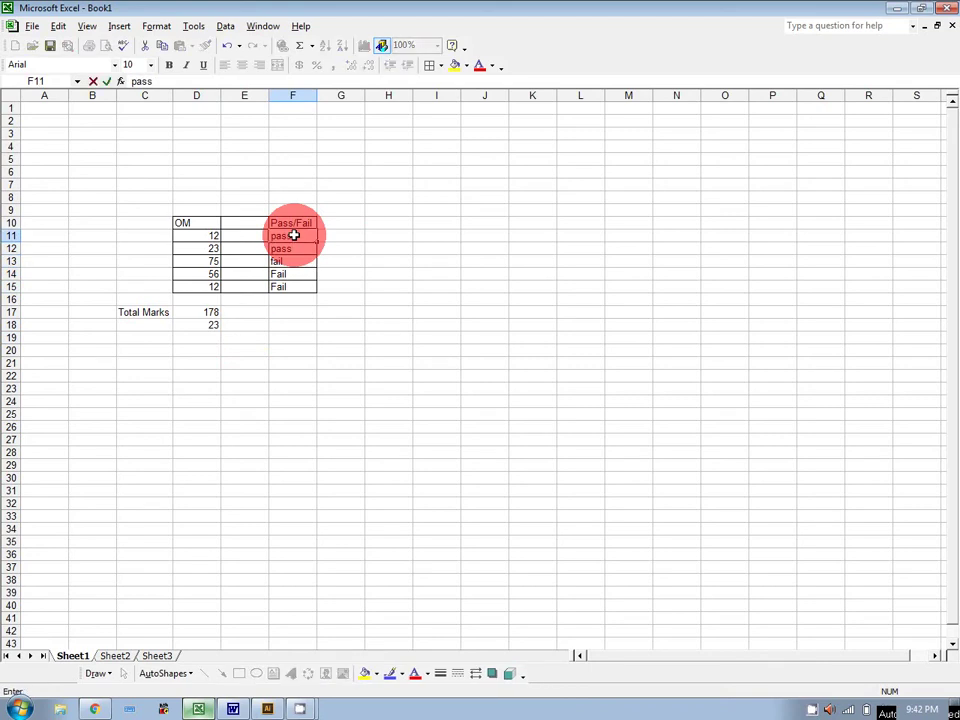
key("Return")
Change the remaining results in F13, F14 and F15 to pass
key("Return")
type("p")
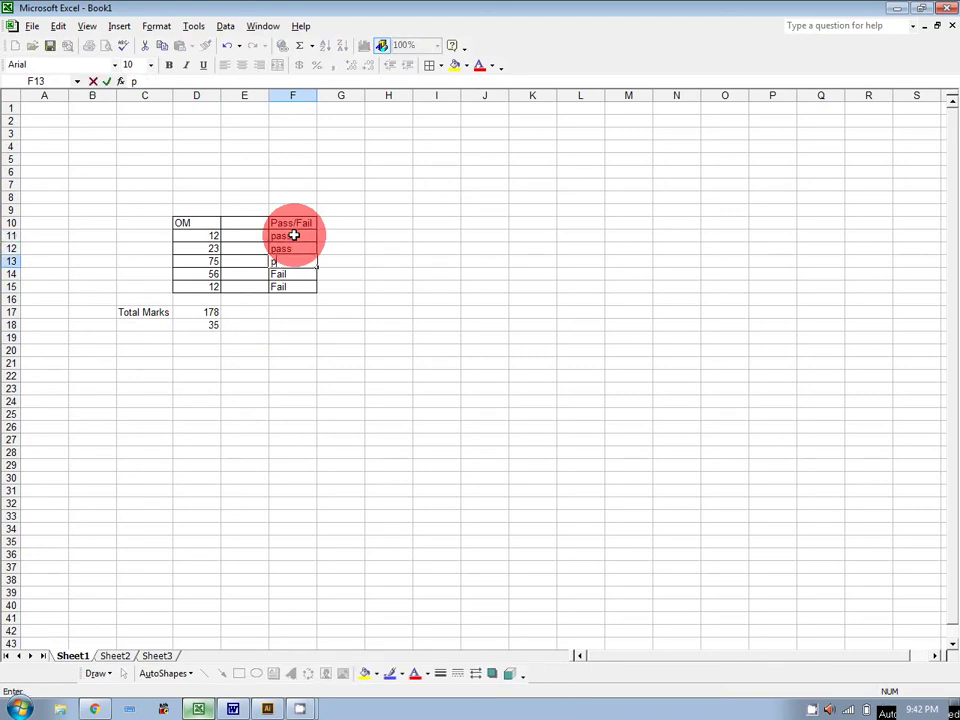
type("ass")
key("Return")
type("pass")
key("Return")
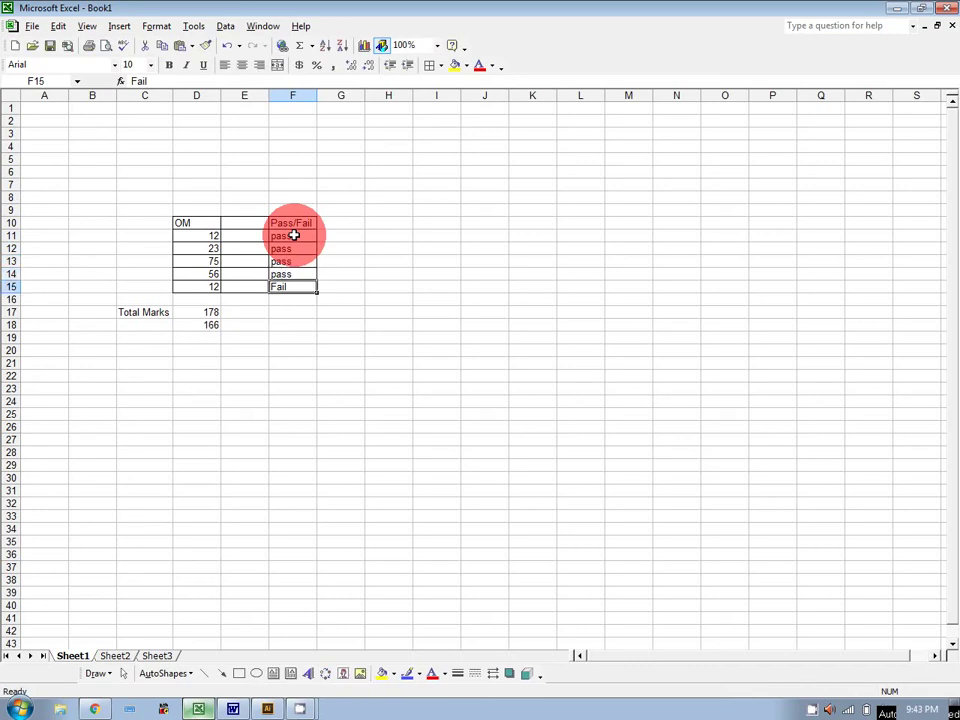
type("pass")
key("Return")
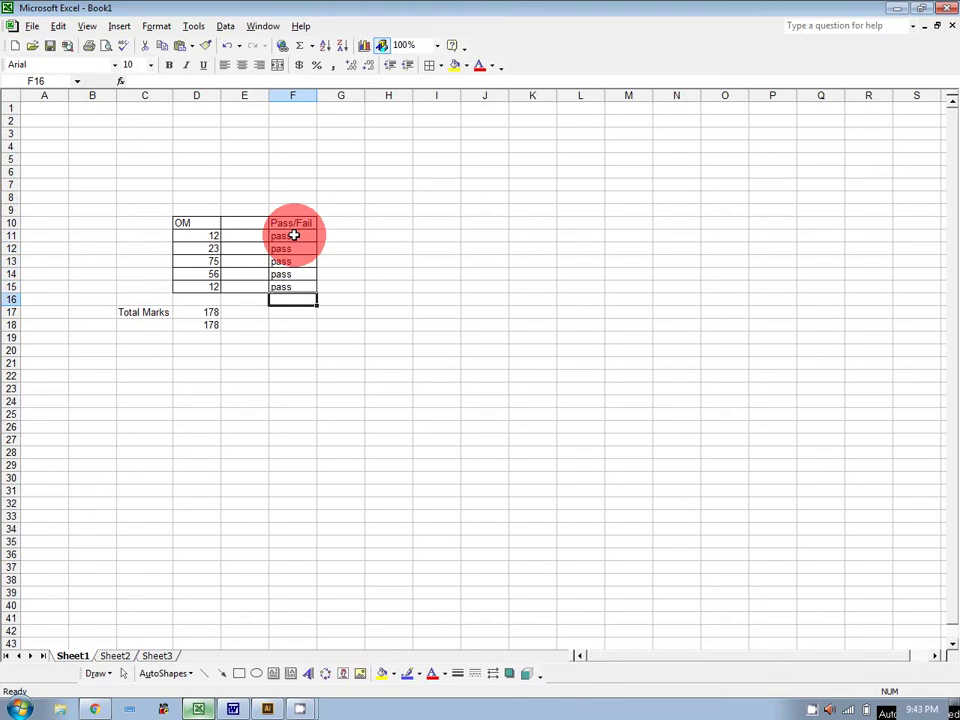
Enter the headings Dist in J13 and Donation in K13 for a second table
left_click(507, 257)
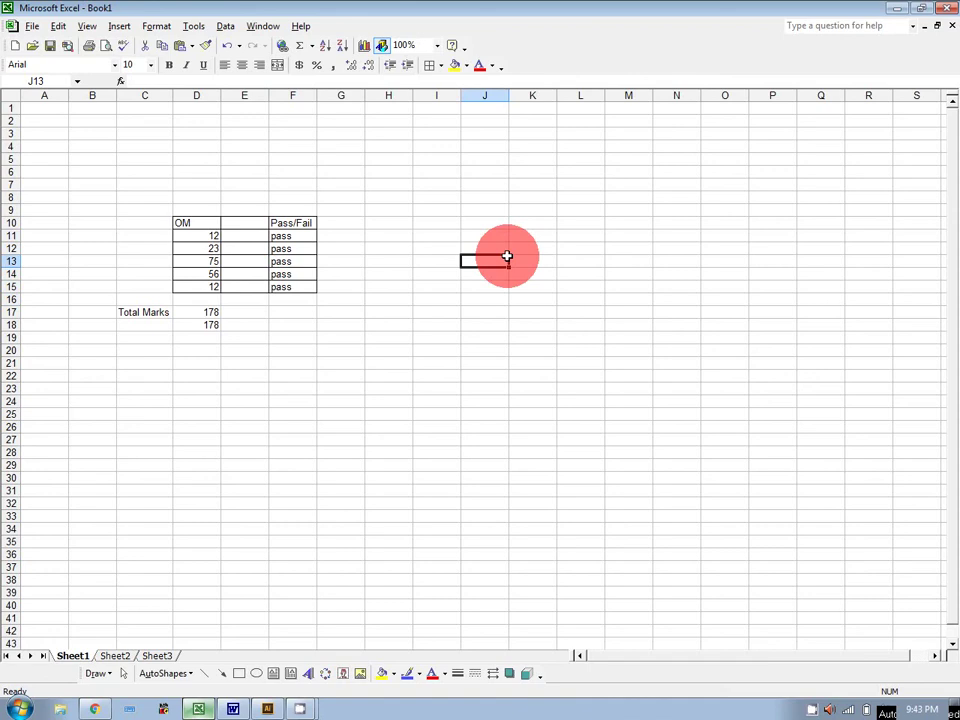
type("Di")
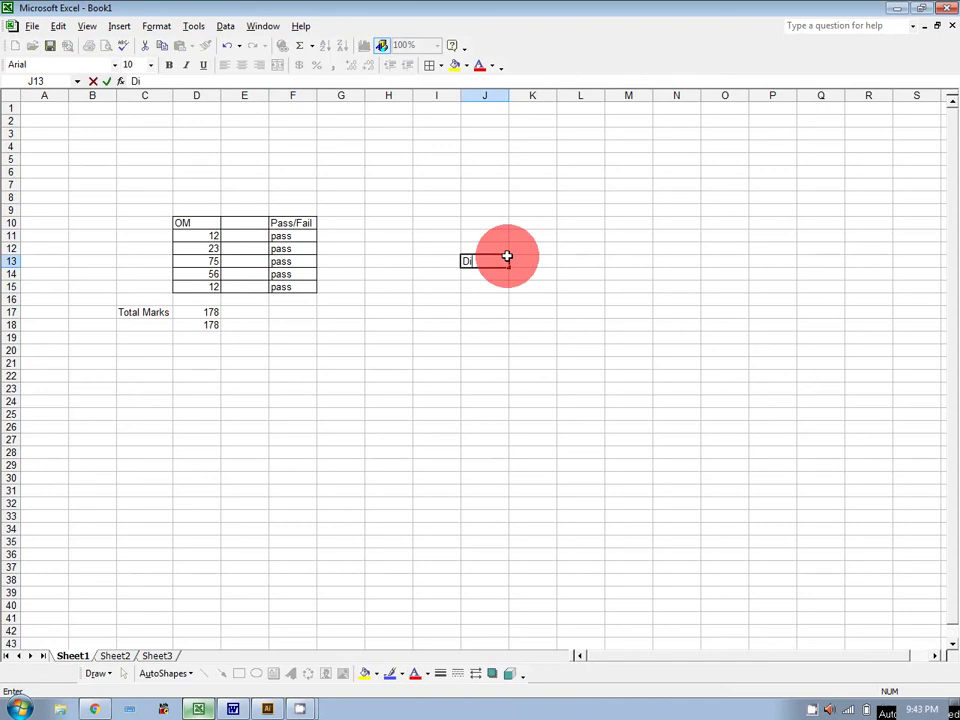
type("sct")
key("BackSpace")
key("BackSpace")
type("t")
key("Tab")
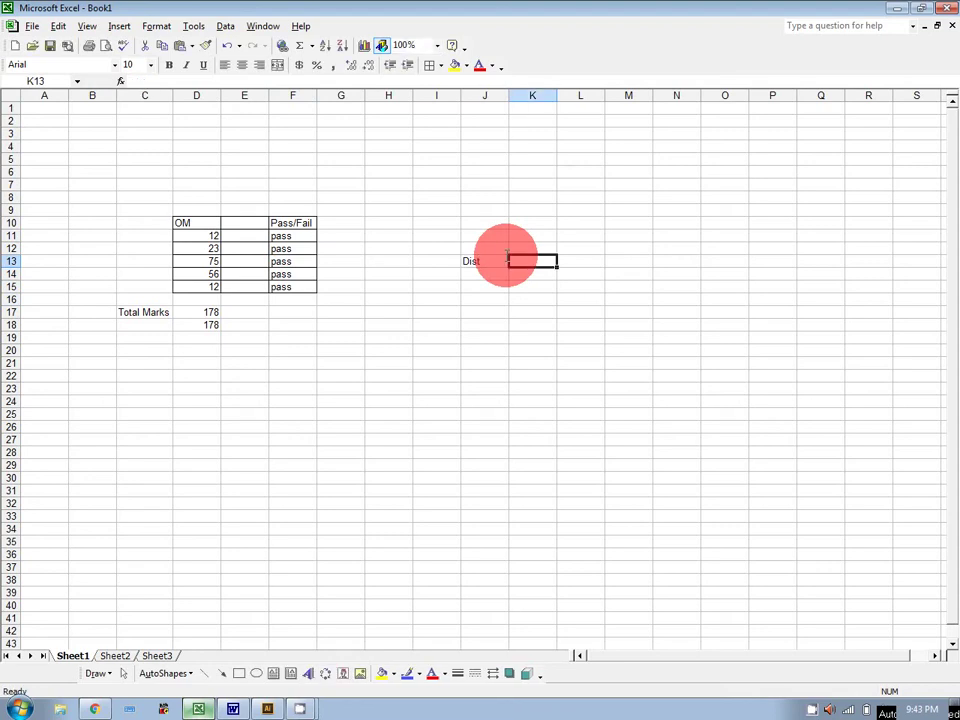
type("Don")
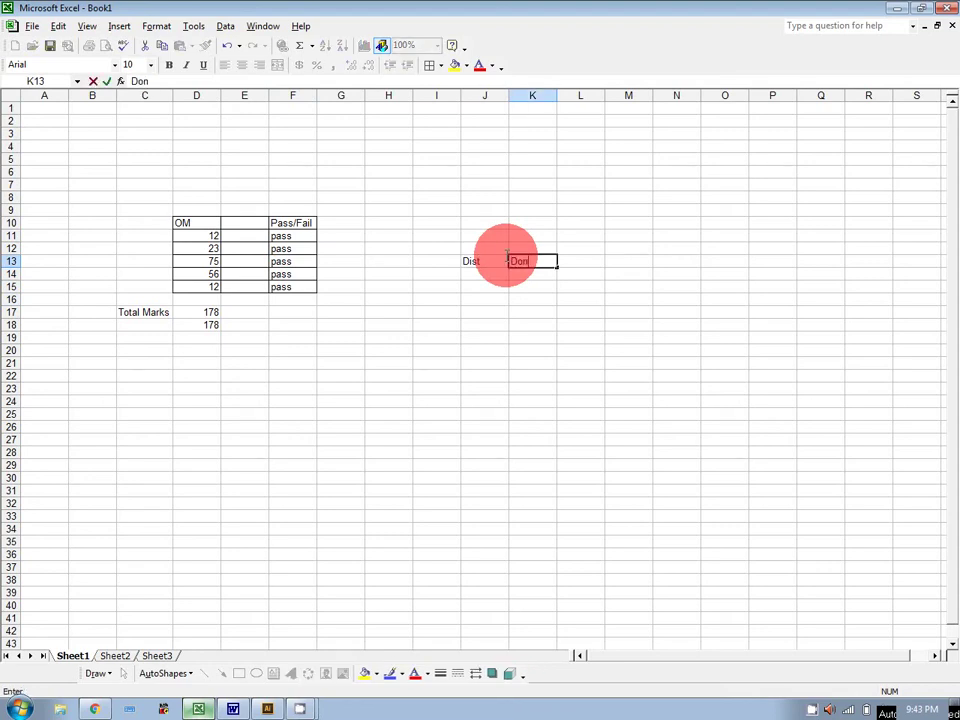
type("ation")
key("Return")
Fill the Dist column from J14 to J20 with Mirpur, Bhi, Mirpur, Bhi, Bhi, Bhi and Kotli
type("Mirpur")
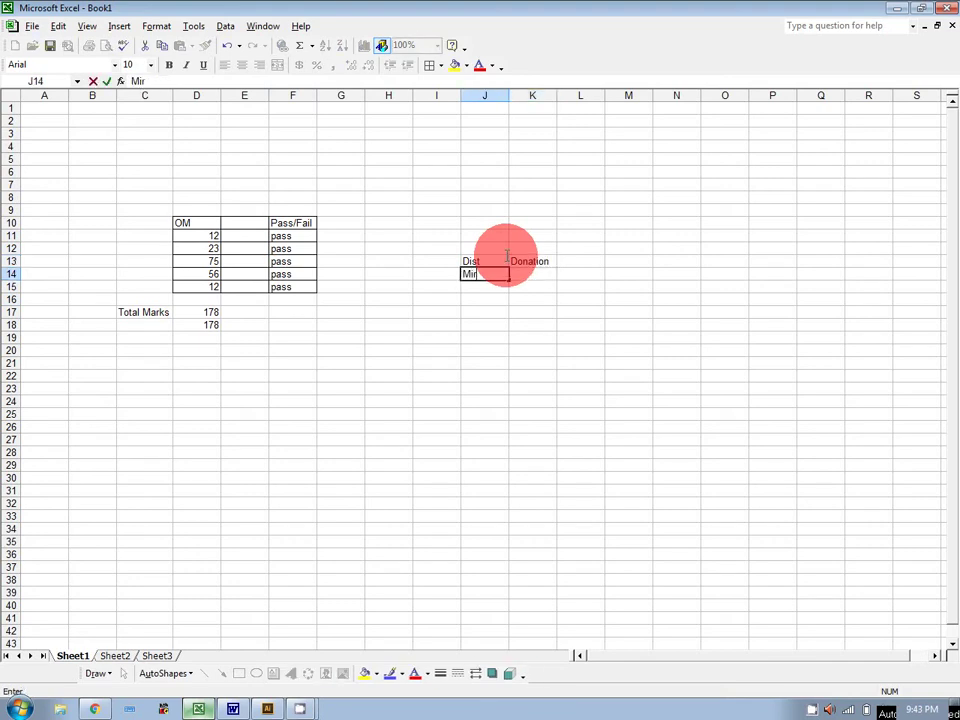
key("Return")
type("Bhim")
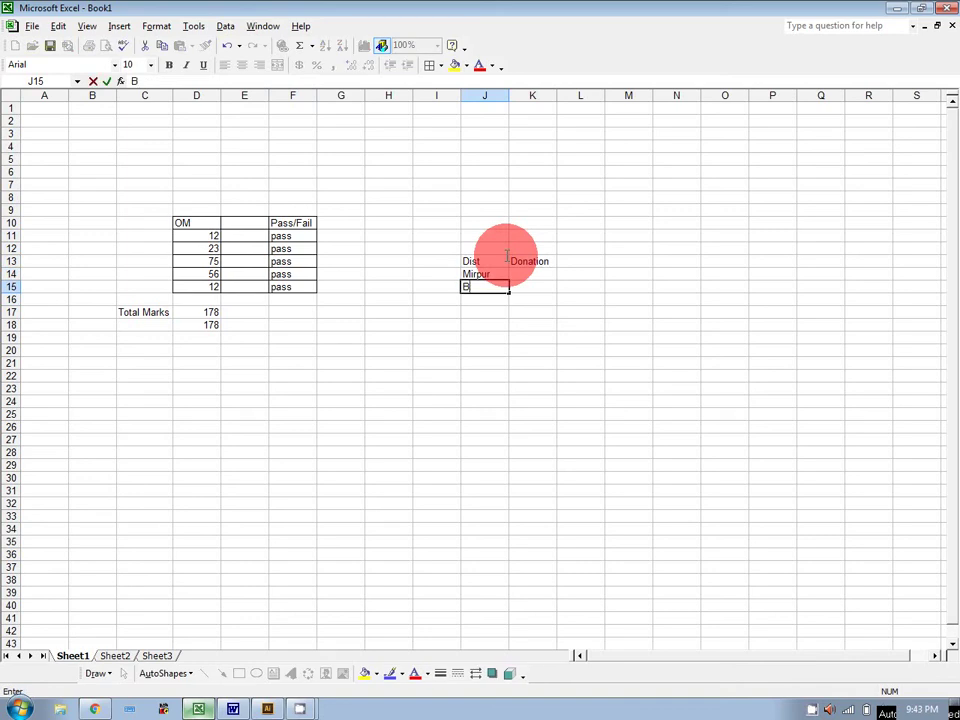
key("BackSpace")
key("Return")
type("Mirpur")
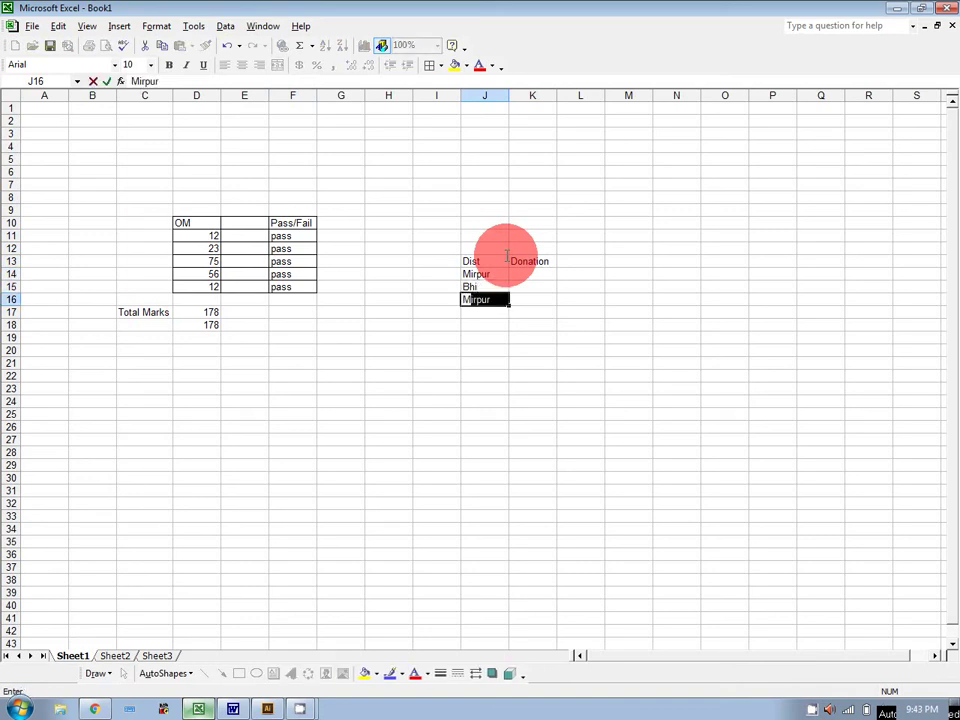
key("Return")
type("Bhi")
key("Return")
type("B")
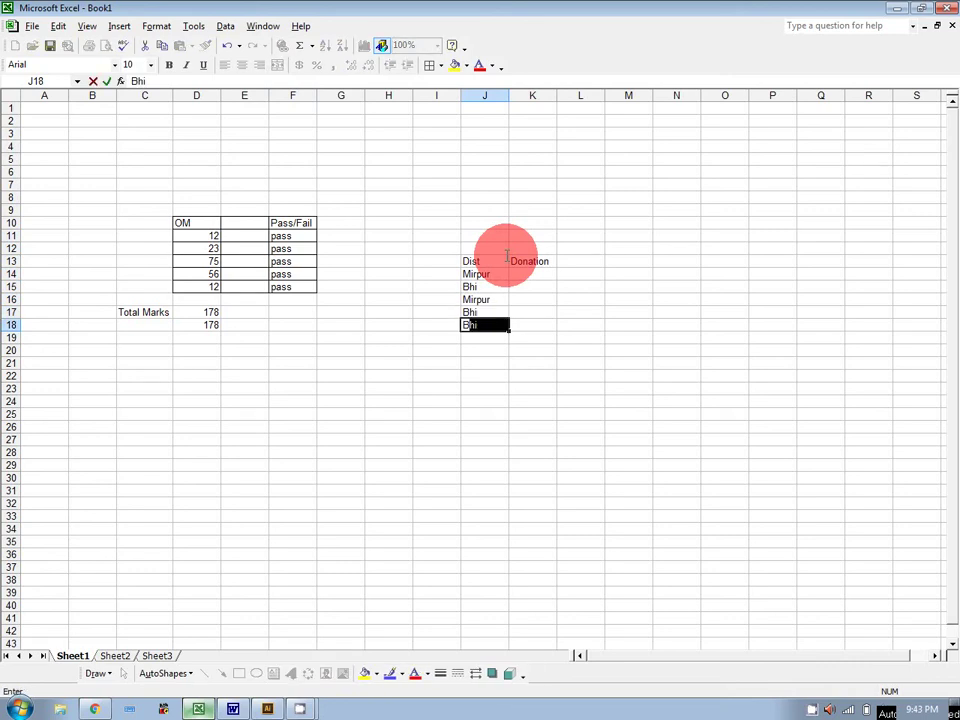
key("Return")
type("B")
key("Return")
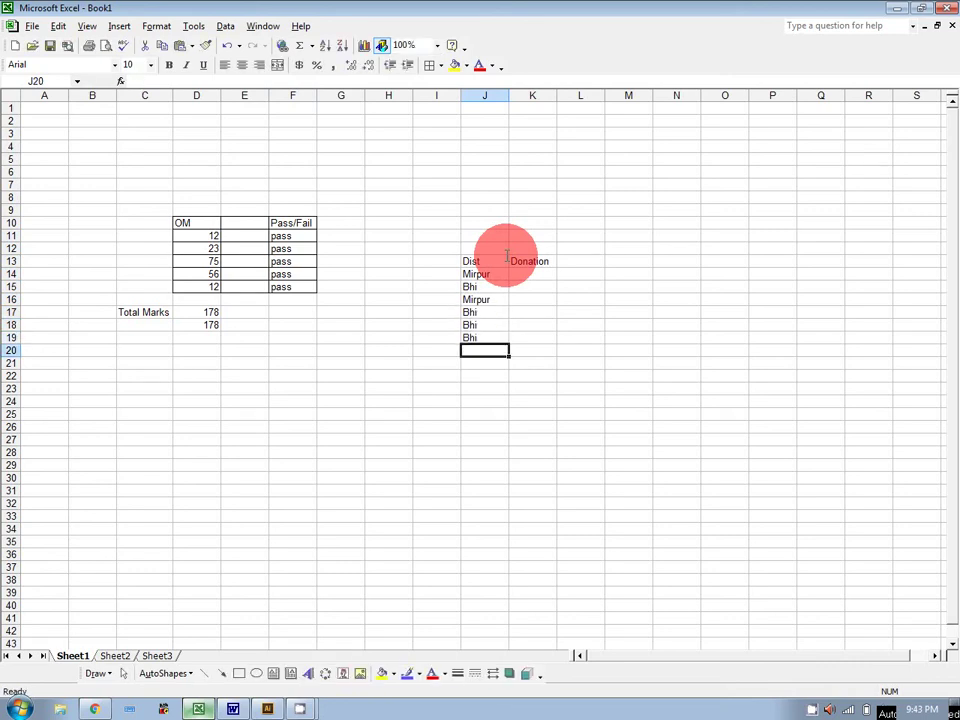
type("Kotli")
key("Return")
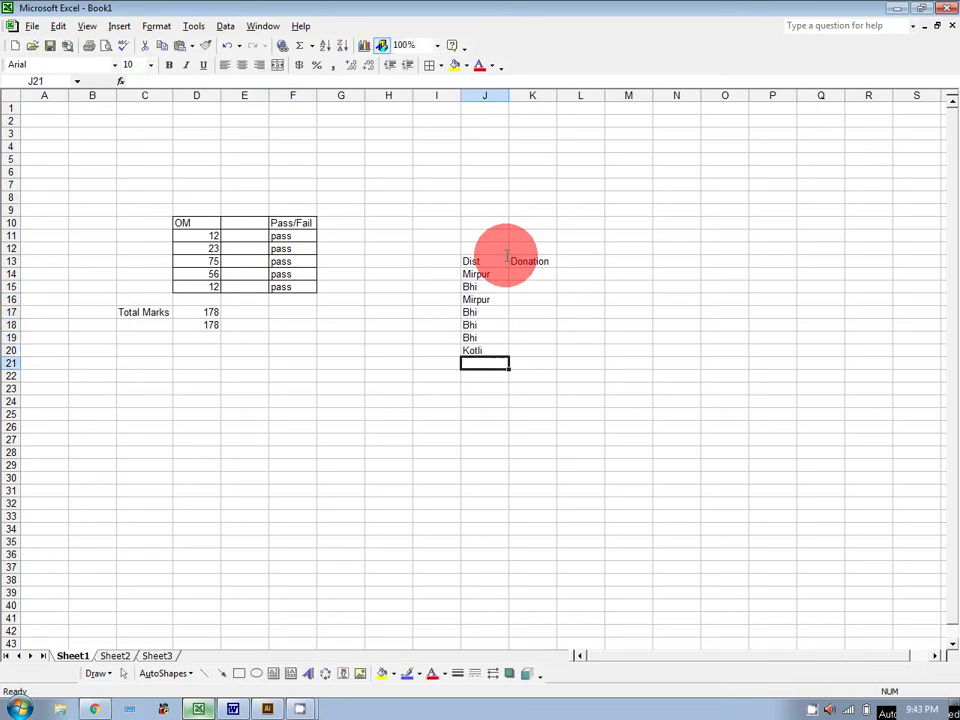
Continue the Dist column from J21 to J25 with Kotli, Mirpur, Mirpur, Mirpur and Kotli
type("Kotli")
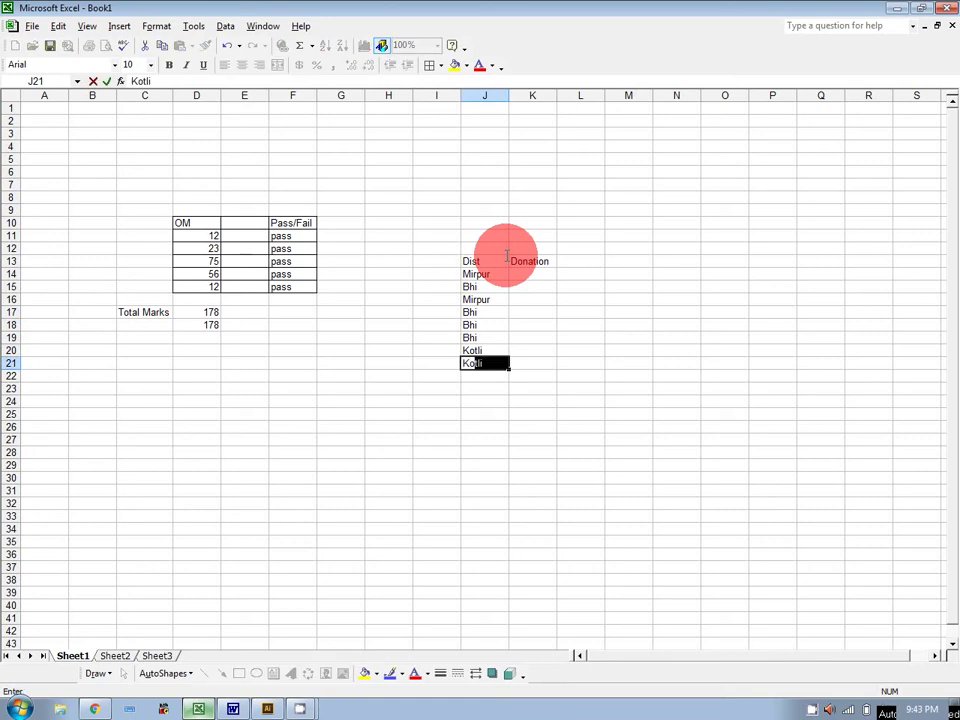
key("Return")
type("m")
key("Return")
type("m")
key("Return")
type("m")
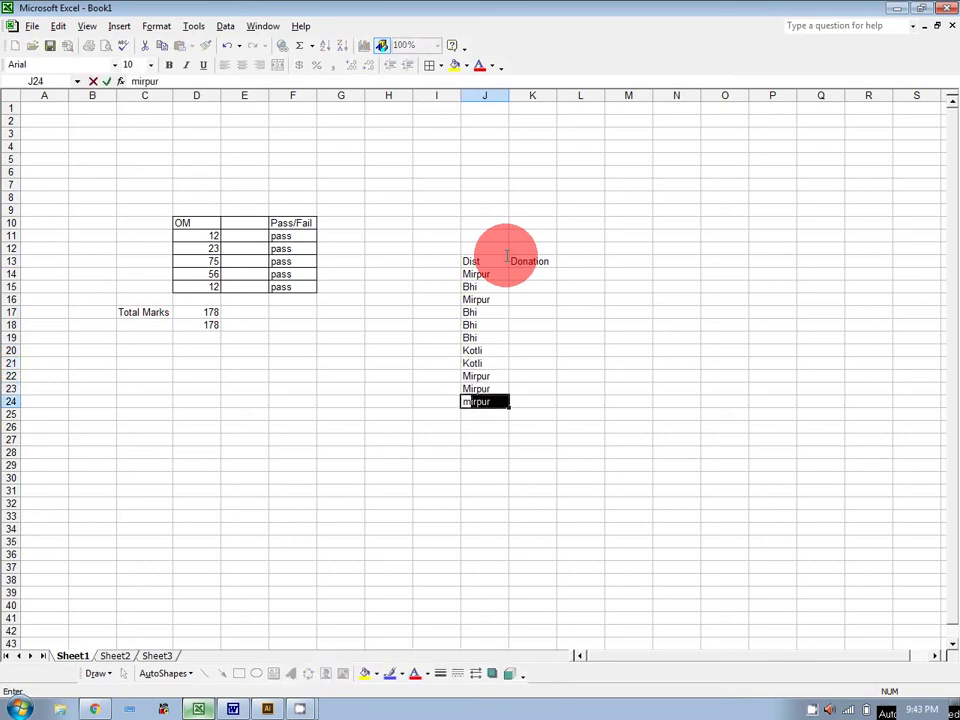
key("Return")
type("kotli")
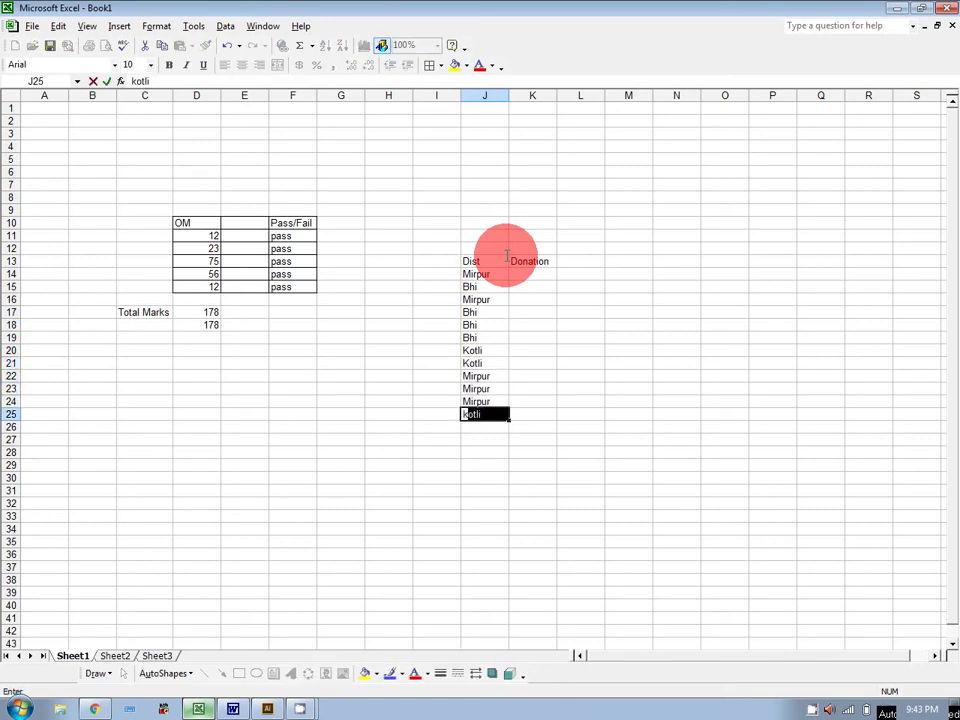
left_click(575, 439)
Enter the donations 1234, 5236, 12 and 45 in K14 to K17
left_click(530, 278)
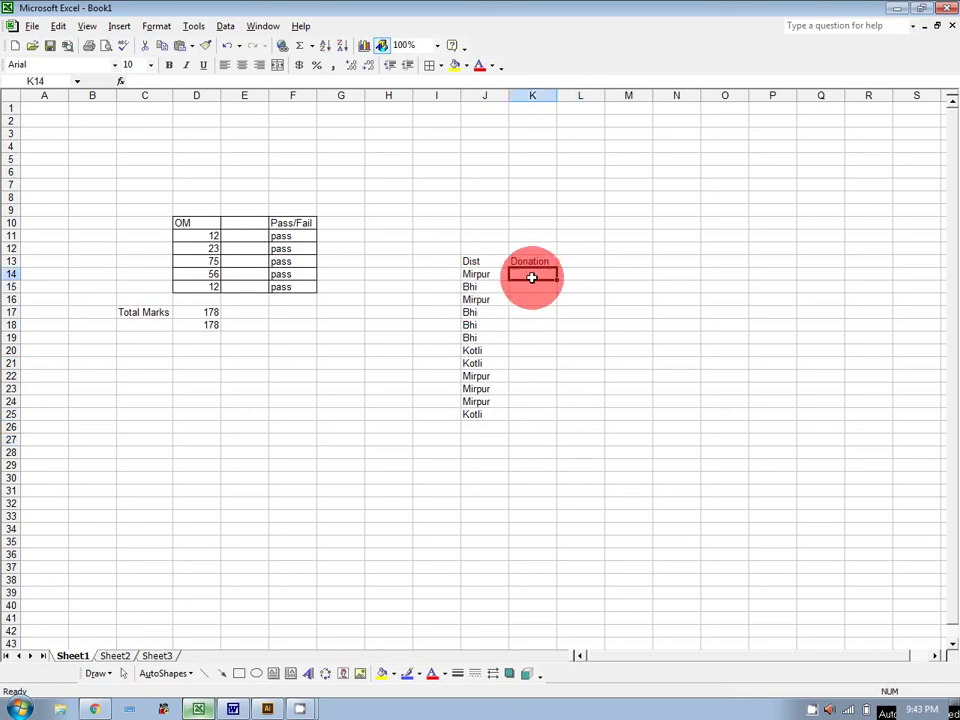
type("1234")
key("Return")
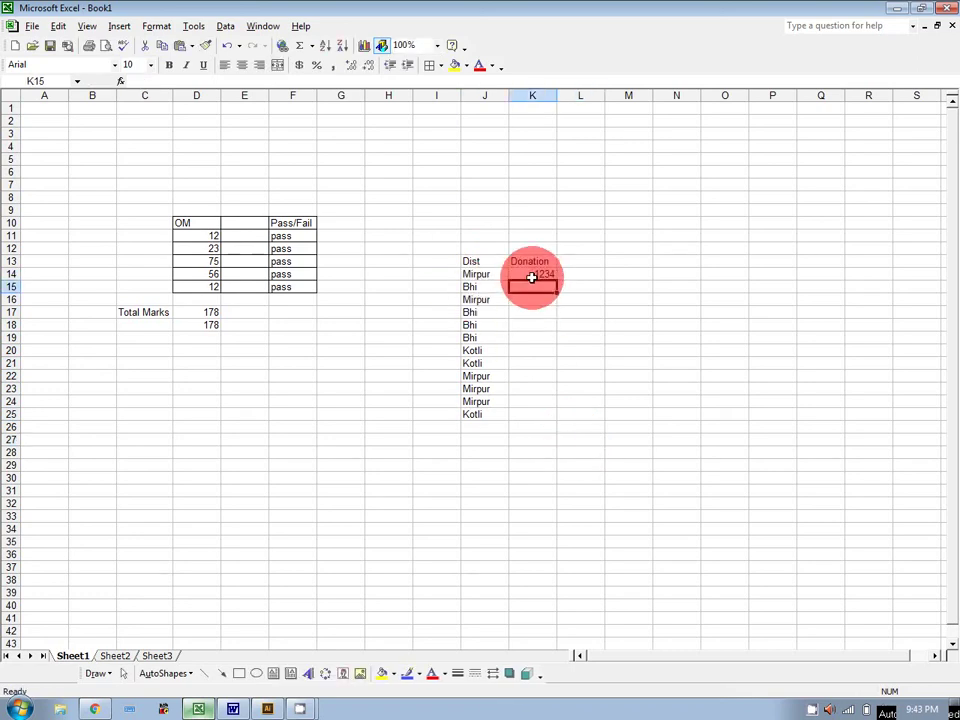
type("5236")
key("Return")
type("12")
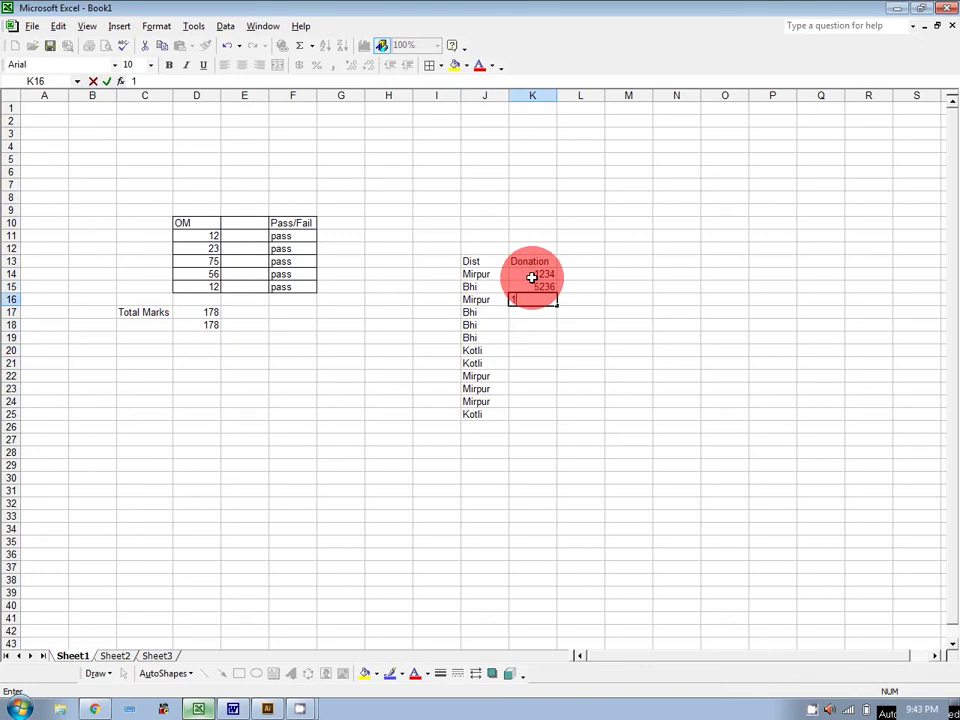
key("Return")
type("45")
key("Return")
Enter the donations 85, 745, 458 and 126 in K18 to K21
type("85")
key("Return")
type("745")
key("Return")
type("458")
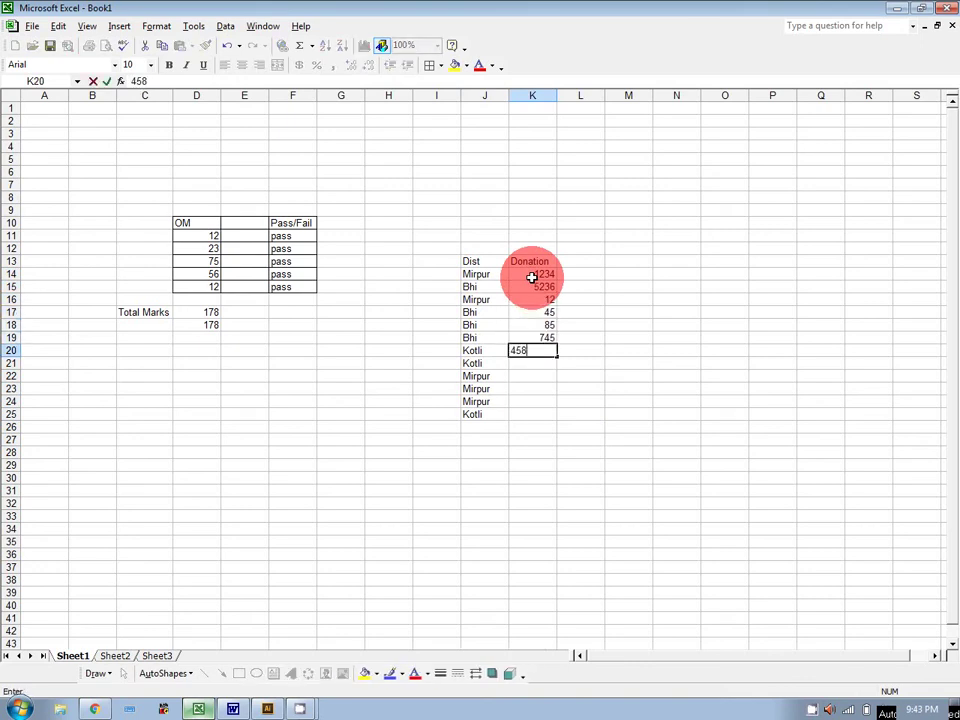
key("Return")
type("126")
key("Return")
Enter the donations 20, 523, 452 and 7452 in K22 to K25
type("20")
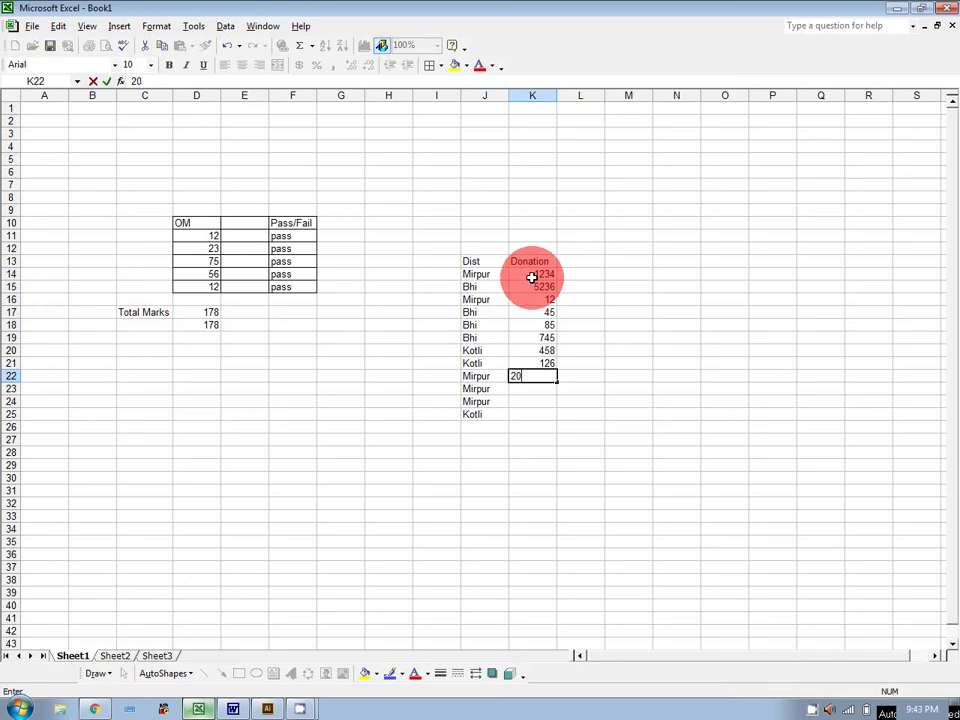
key("Return")
type("0.52")
key("Return")
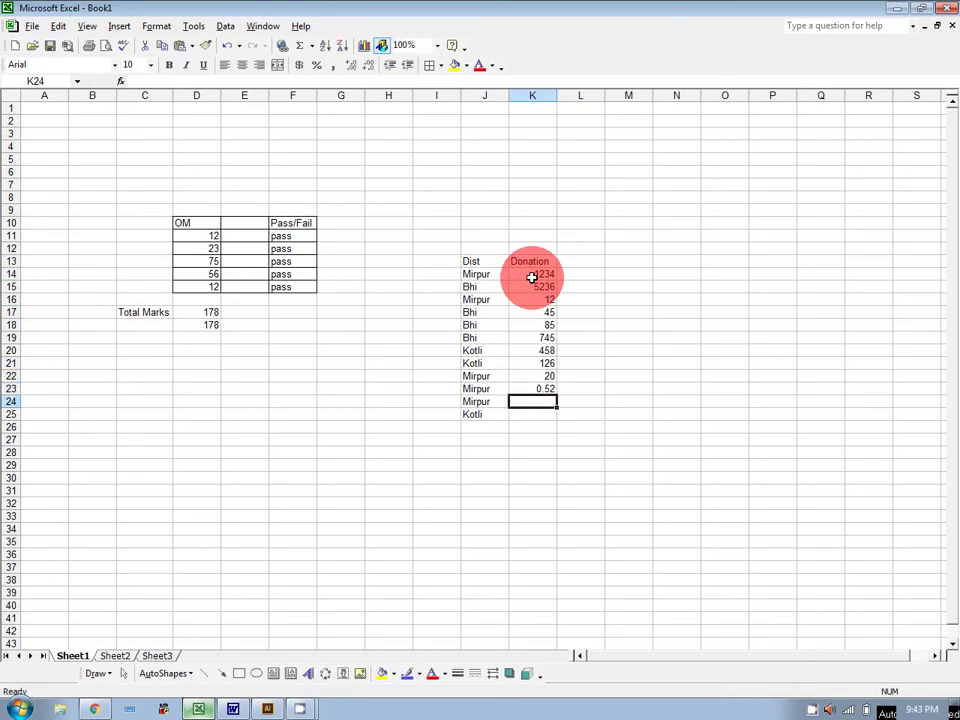
key("Up")
type("523")
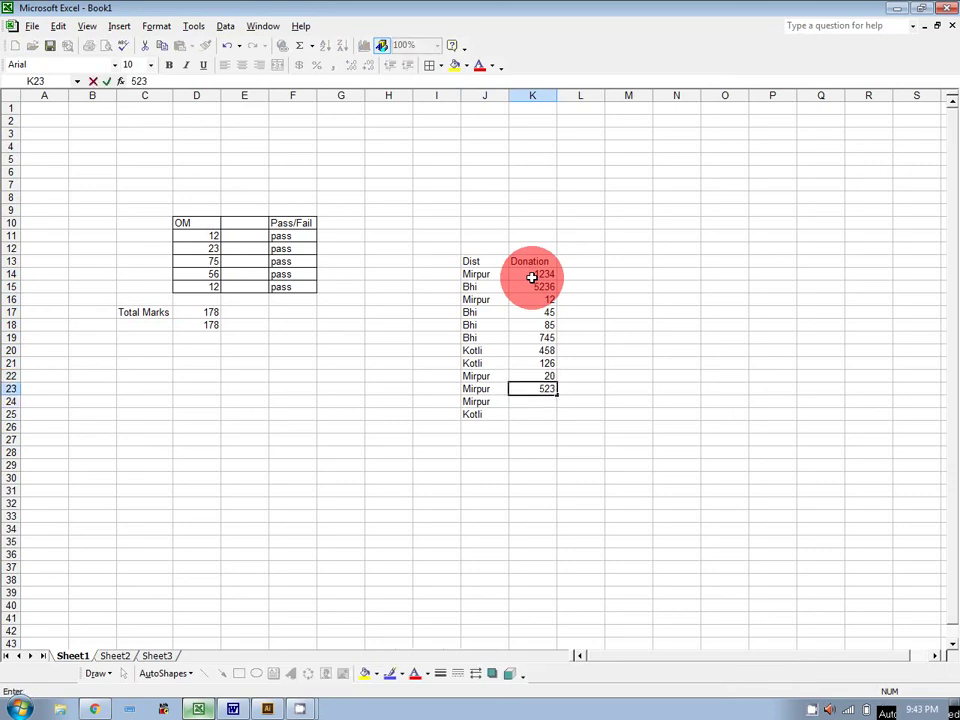
key("Return")
type("452")
key("Return")
type("7452")
key("Return")
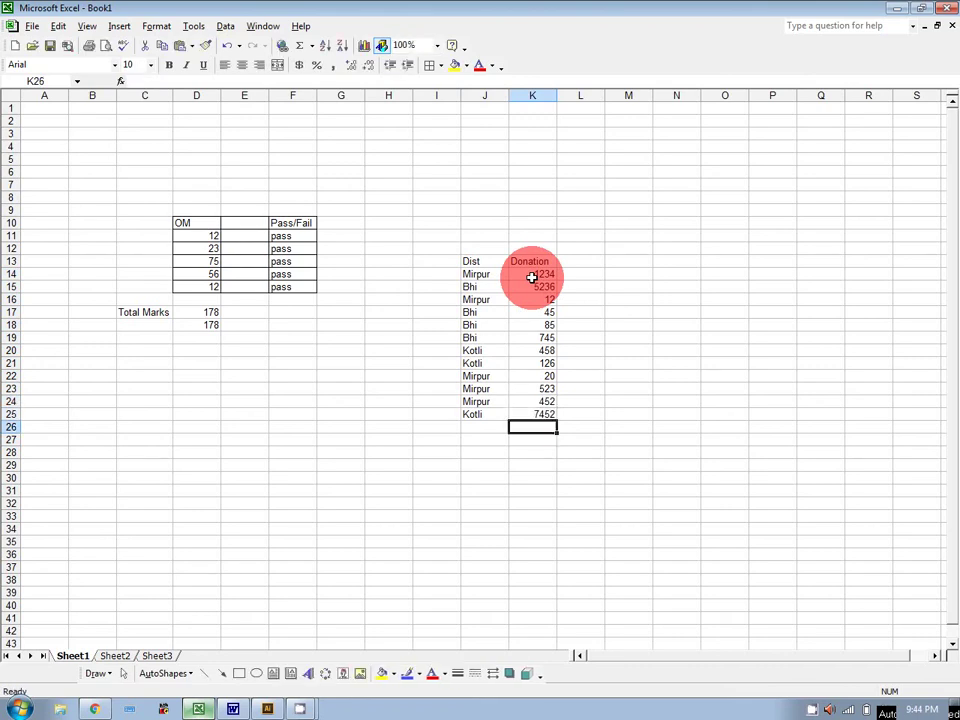
Label J27 as Total Donation and fit the width of column J to its contents
left_click(490, 441)
type("To")
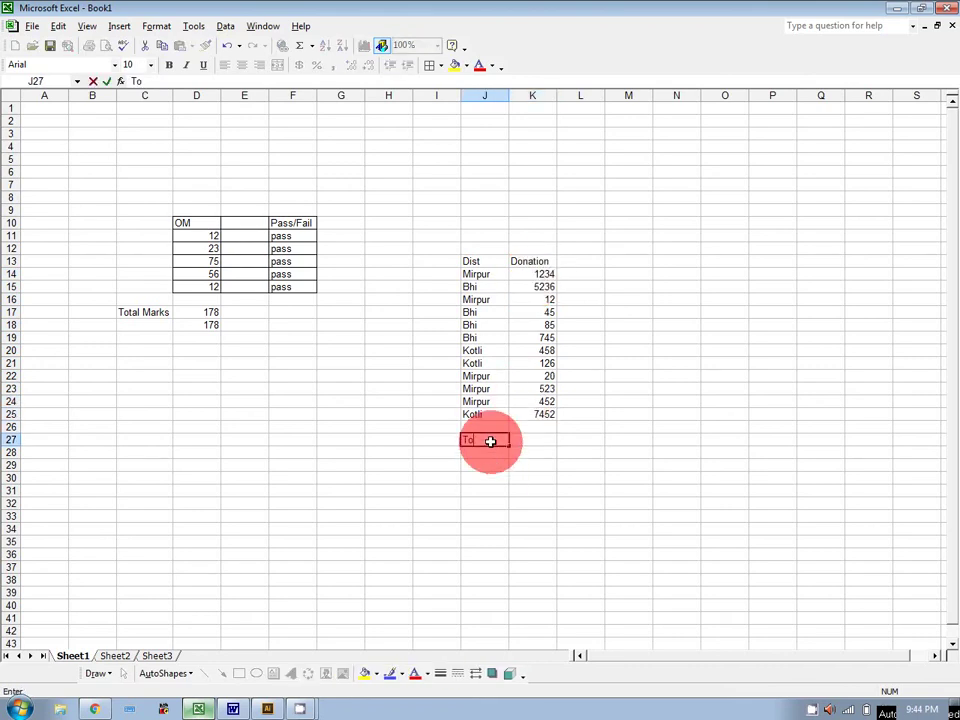
type("tal Donation")
left_click(530, 476)
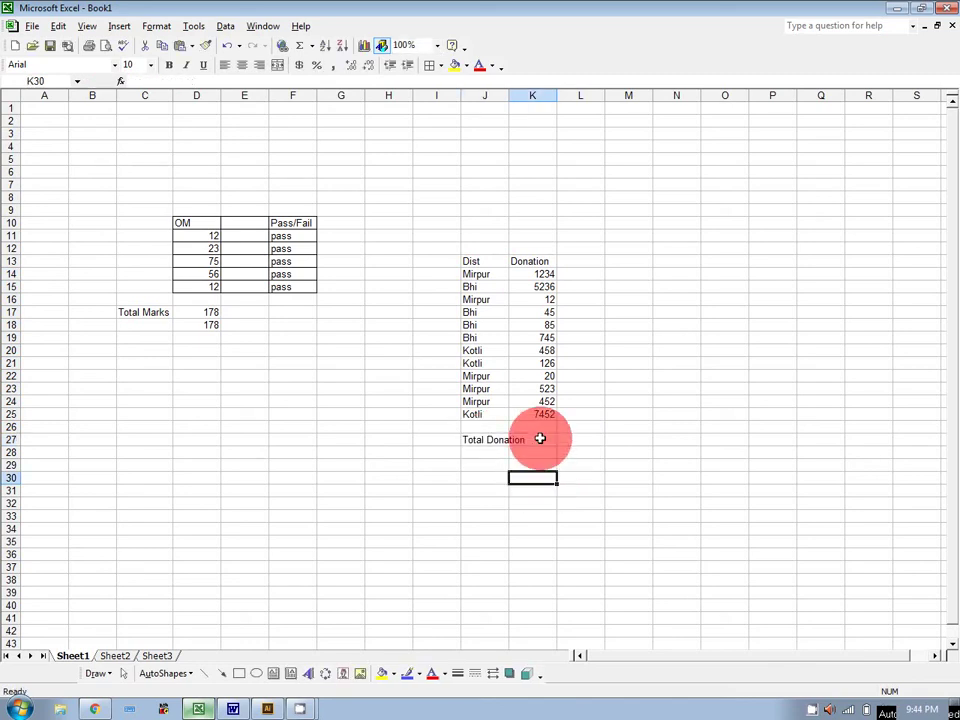
double_click(510, 95)
Total all donations in K27 with a SUM formula over K14:K25
left_click(562, 439)
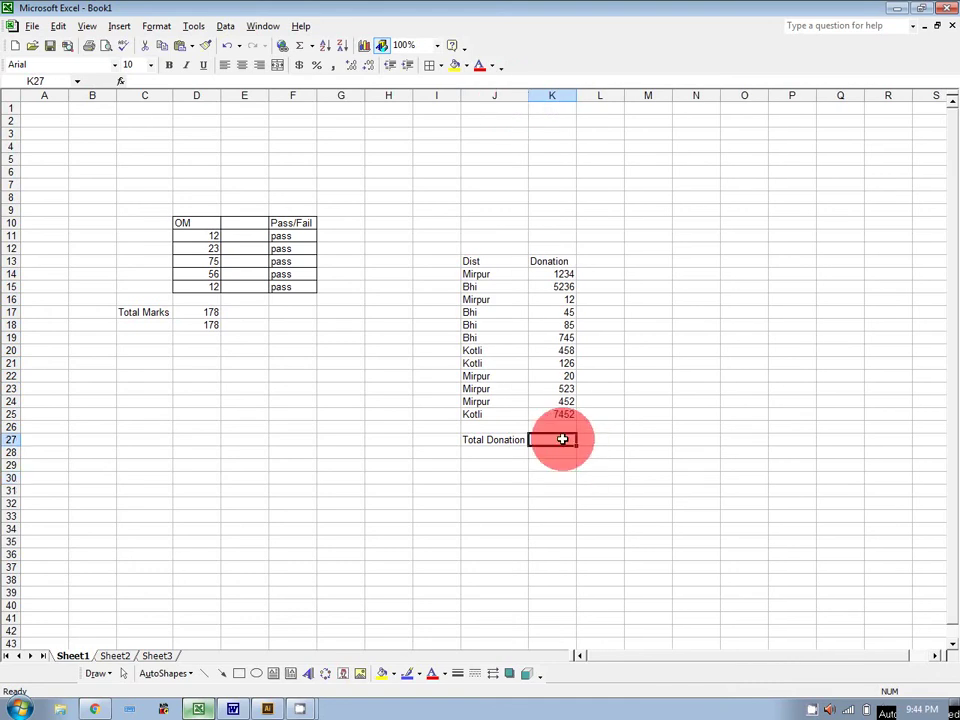
type("=sum(")
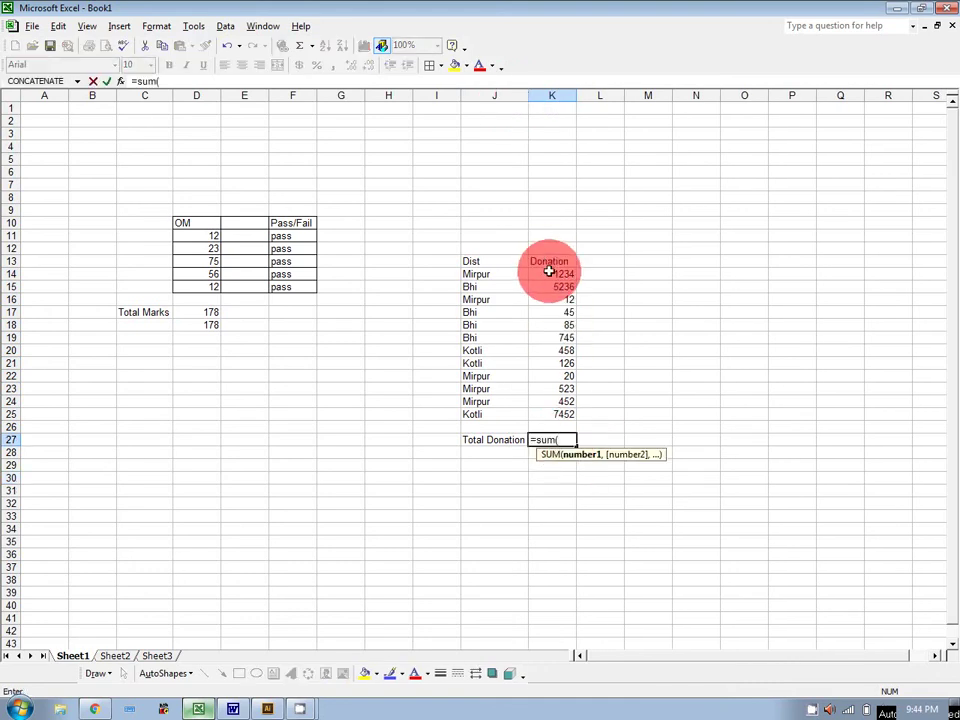
left_click_drag(549, 274, 546, 412)
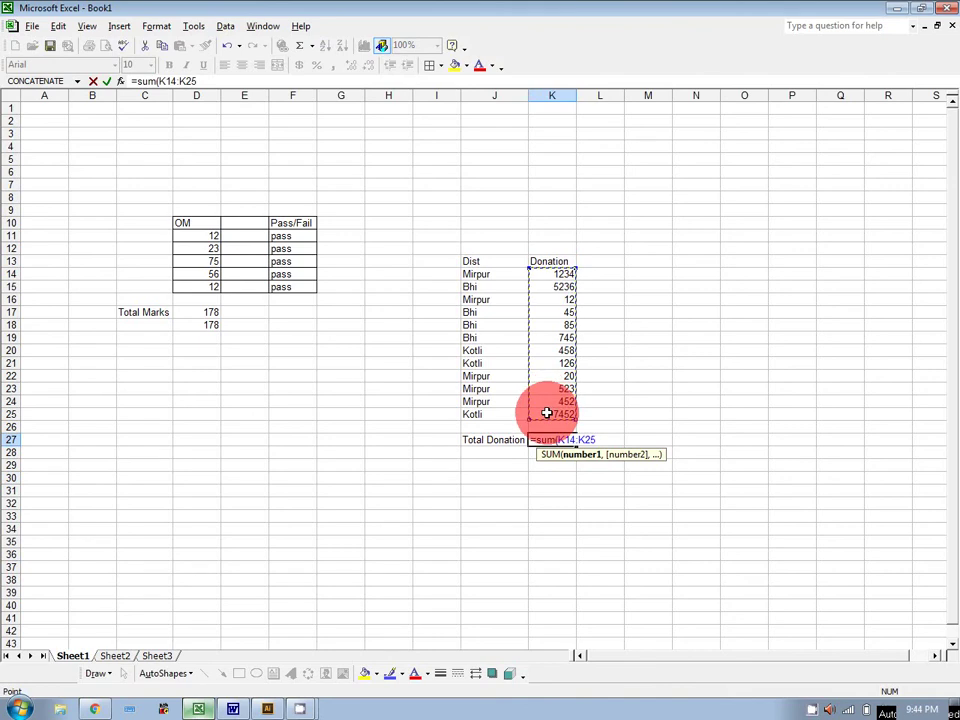
key("Return")
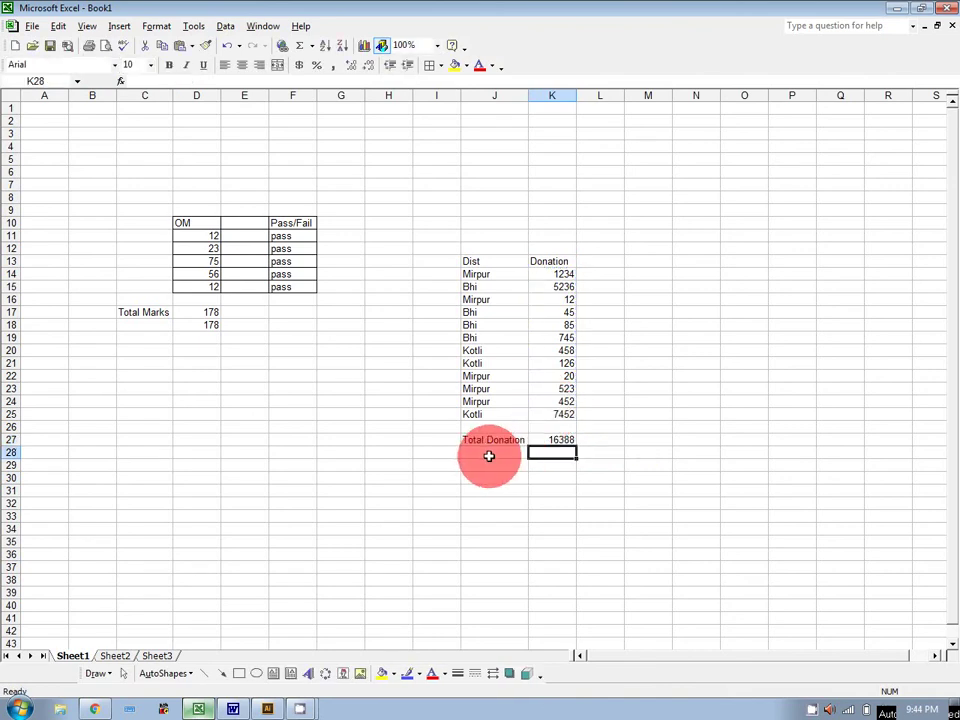
Add the labels "Mirpur Don.", "Bhi Don." and "Kotli." in J28 to J30 below the total
left_click(489, 456)
type("Mir")
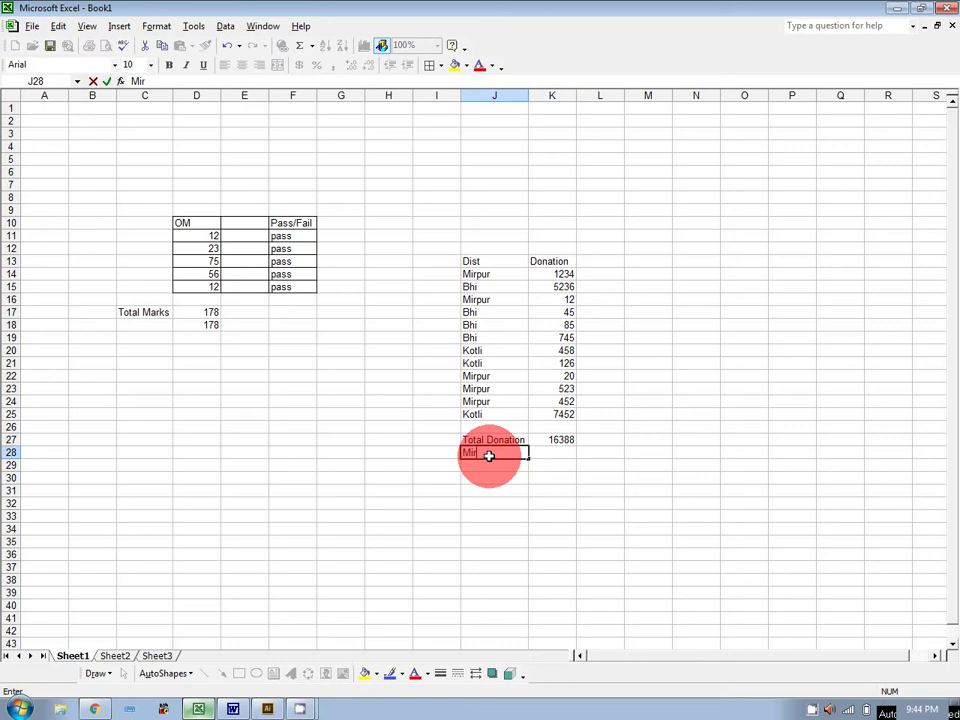
type("pur Don")
key("Return")
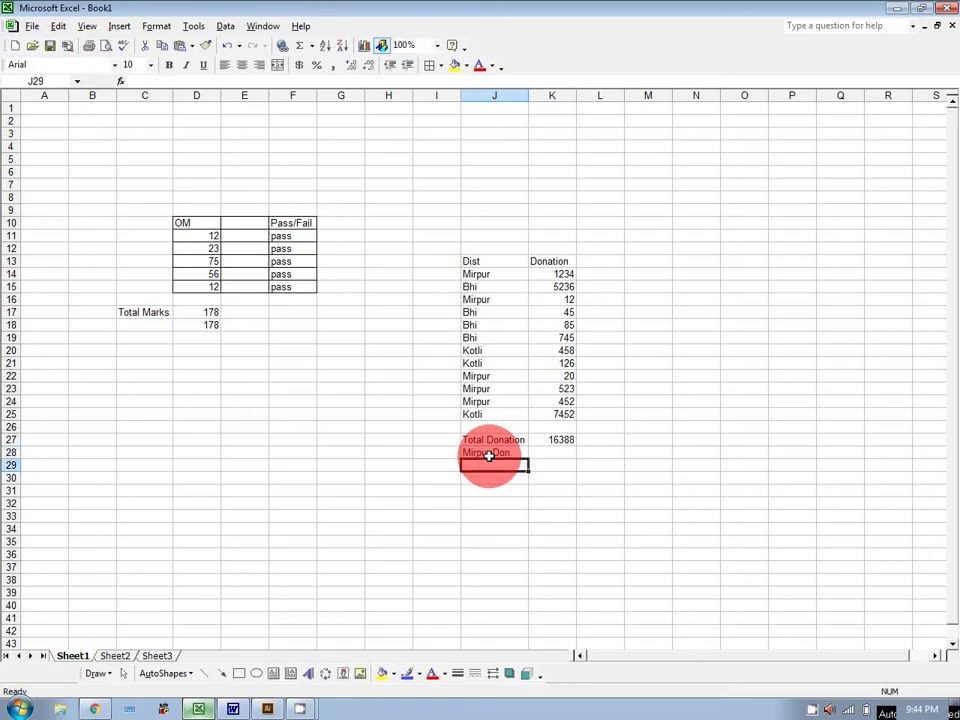
type("Bhi")
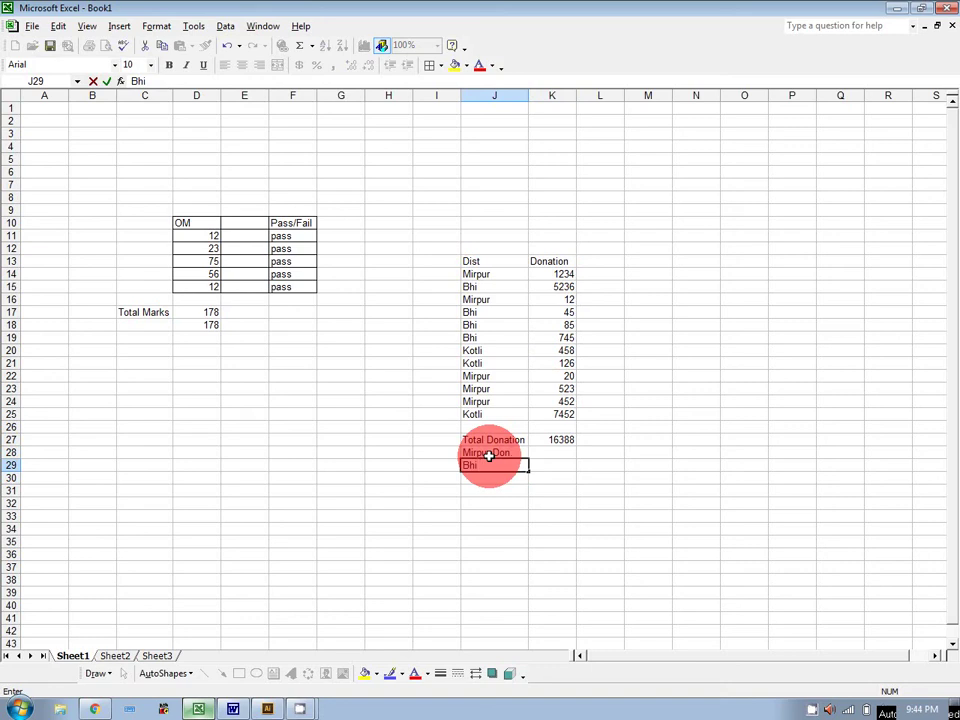
type(" Don.")
key("Return")
type("Kotli")
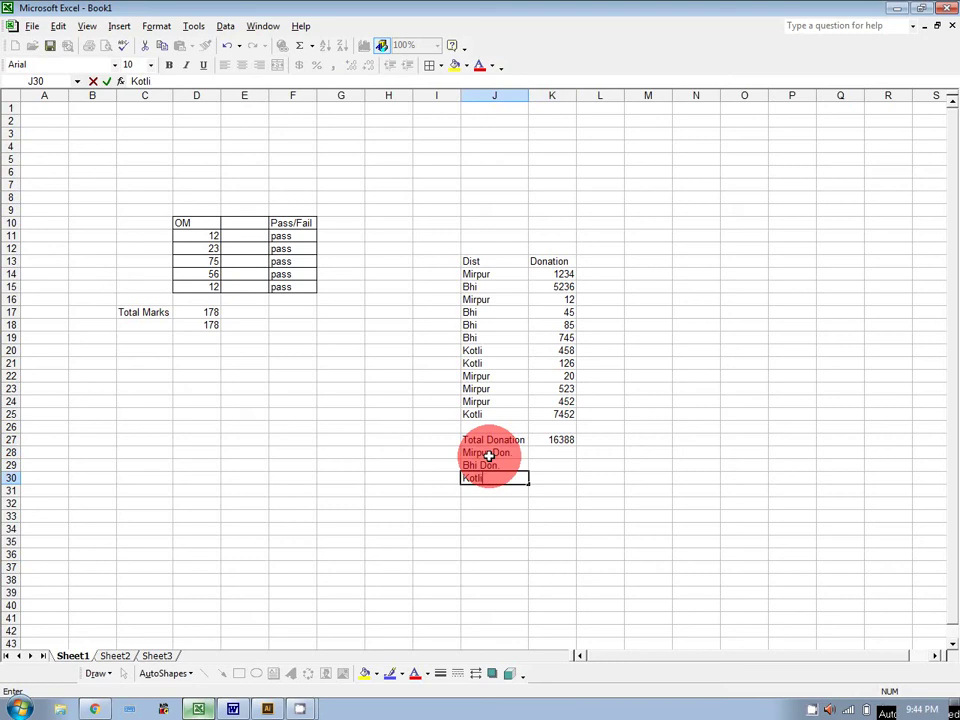
key("Return")
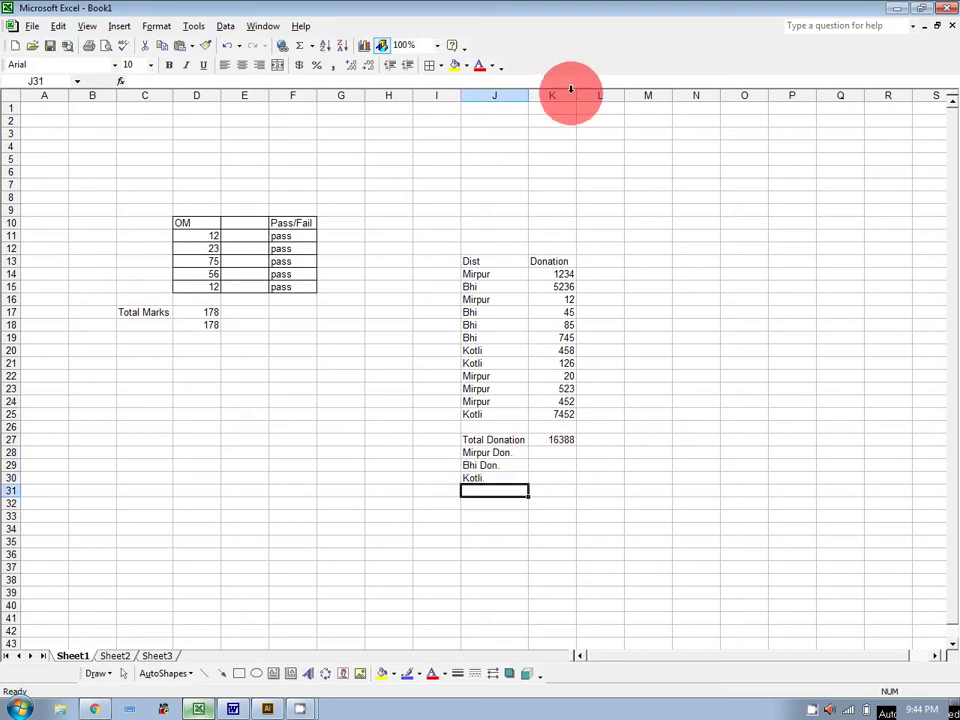
Widen column K and enter a SUMIF formula in K28 with range J14:J25, criterion "Mirpur" and sum range K14:K25
left_click_drag(576, 97, 606, 97)
left_click(590, 454)
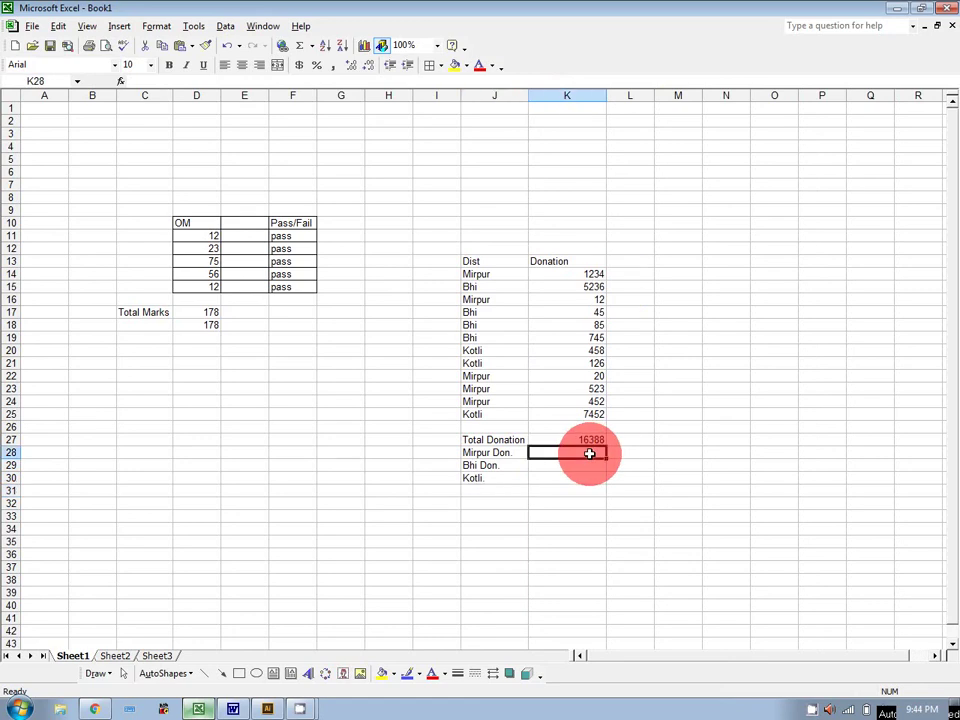
type("=sumi")
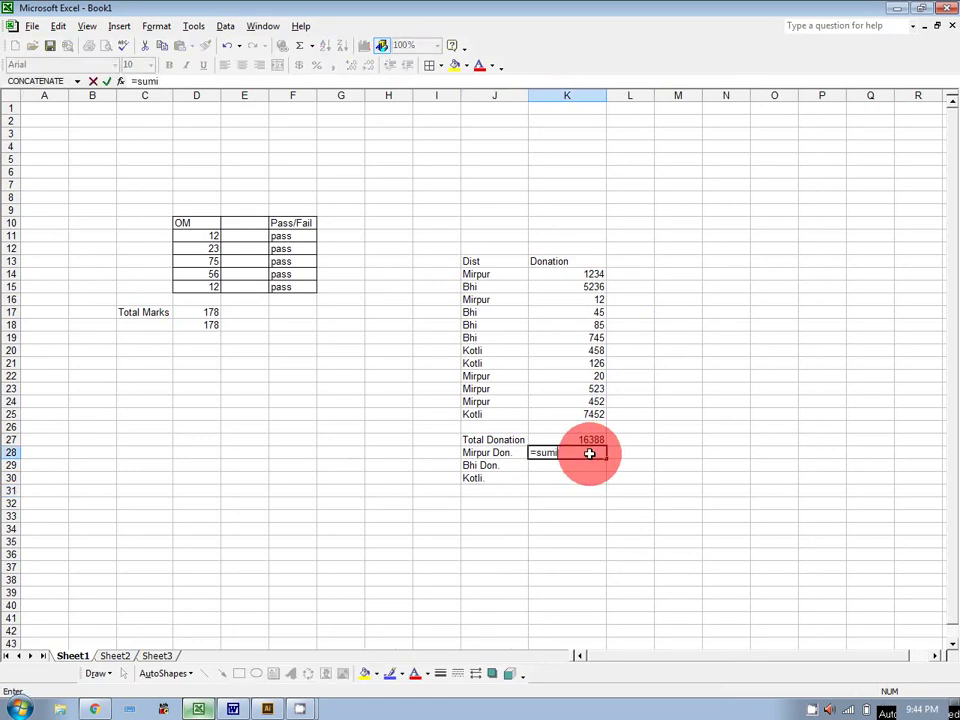
type("f(")
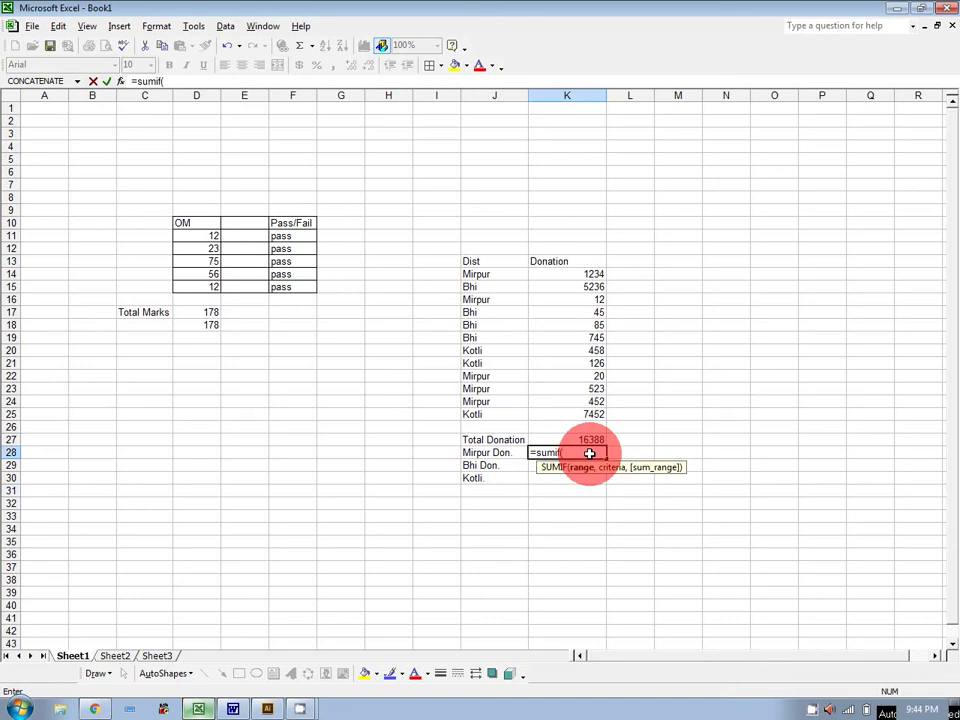
left_click_drag(483, 272, 480, 415)
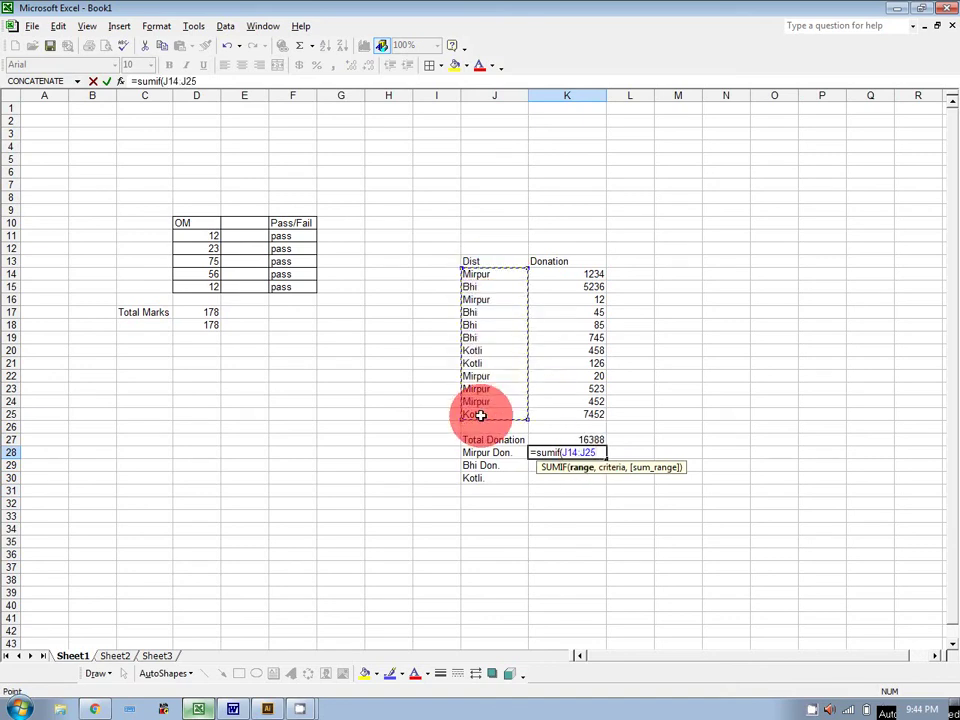
type(",")
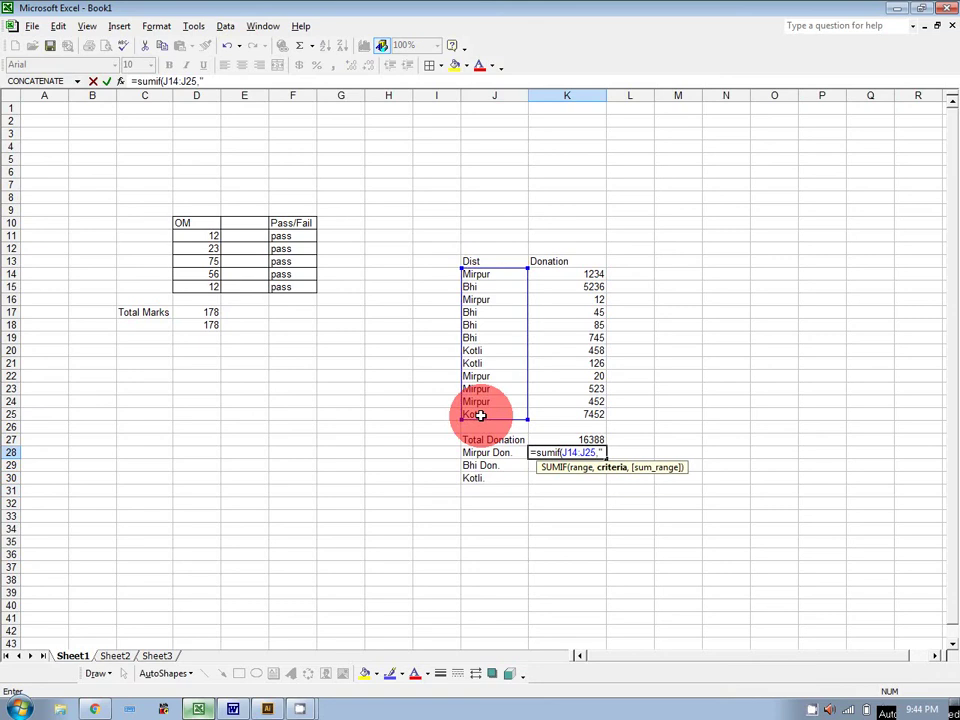
type("\"Mirpur\"")
type(",")
left_click_drag(580, 276, 576, 418)
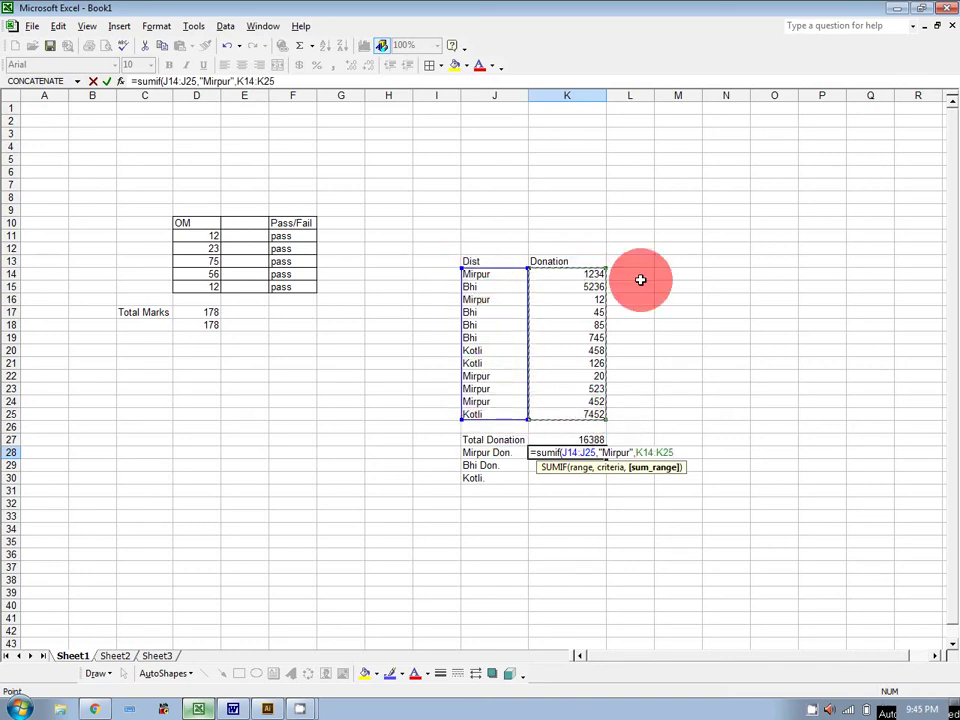
key("Return")
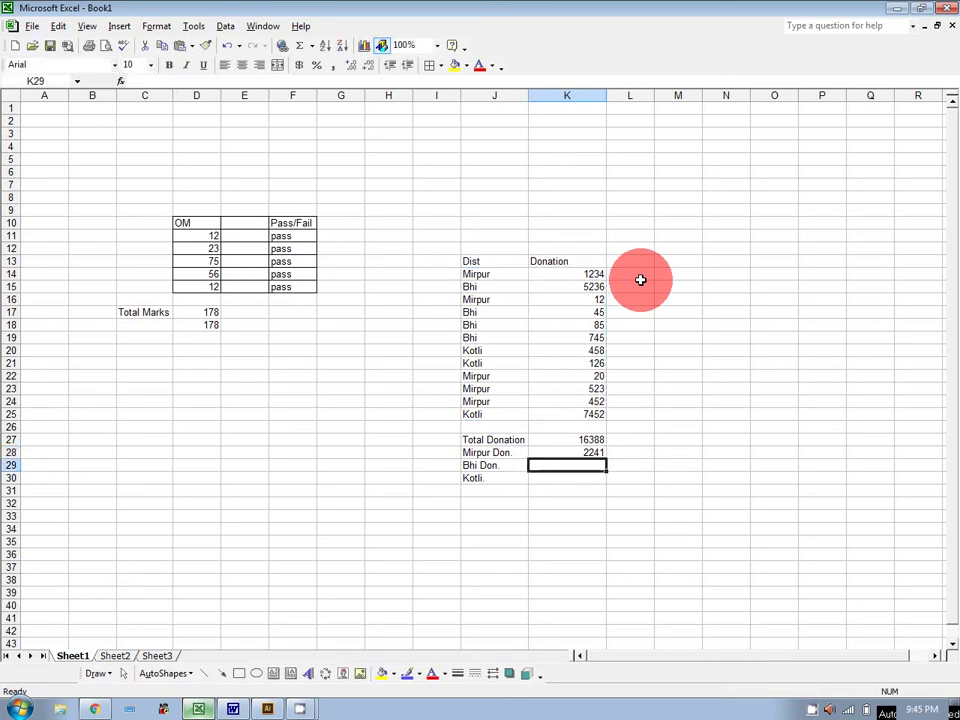
Try copying the Mirpur SUMIF formula from K28 down to K29 and K30, and inspect the copied formula
left_click(580, 452)
left_click_drag(607, 459, 608, 480)
left_click(626, 480)
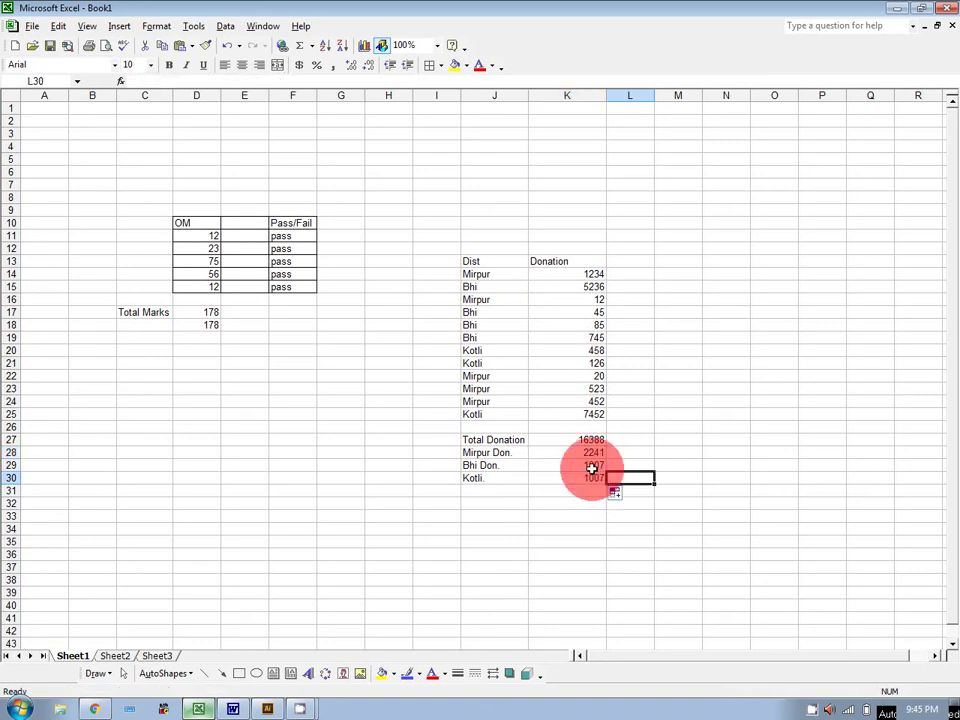
left_click(590, 465)
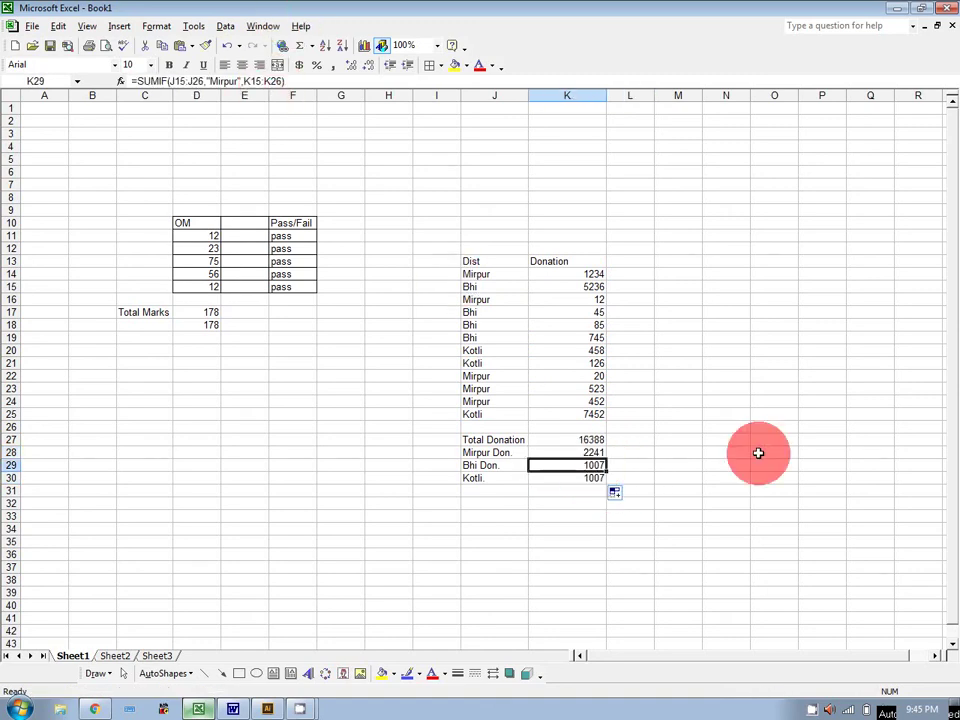
left_click(632, 477)
Clear the copied formulas from K29 and K30
left_click(571, 465)
left_click_drag(571, 465, 574, 474)
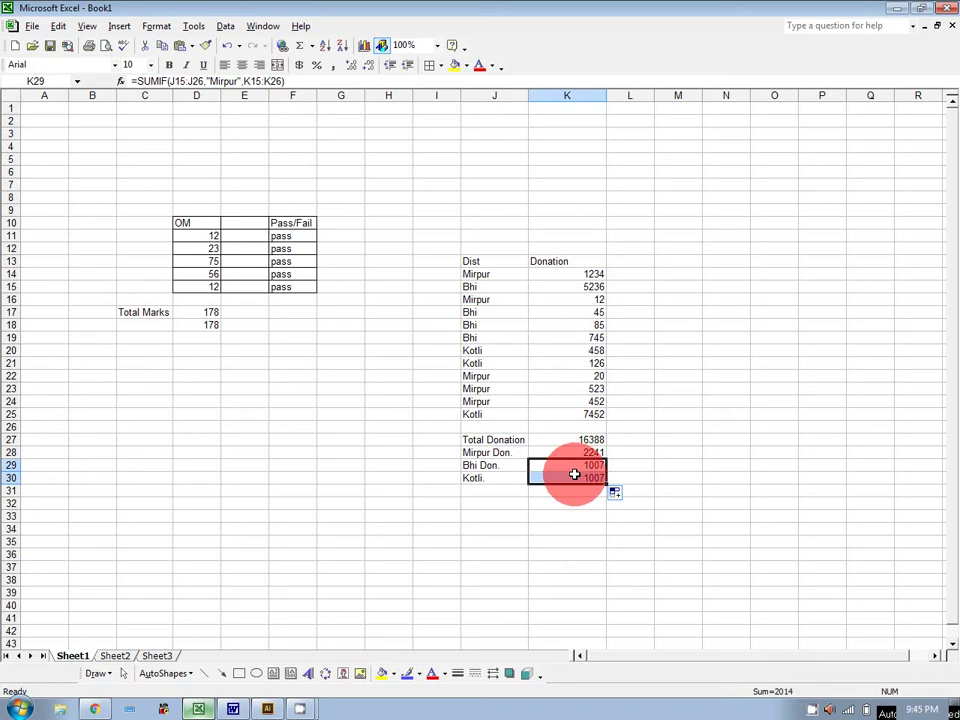
key("Delete")
left_click(678, 477)
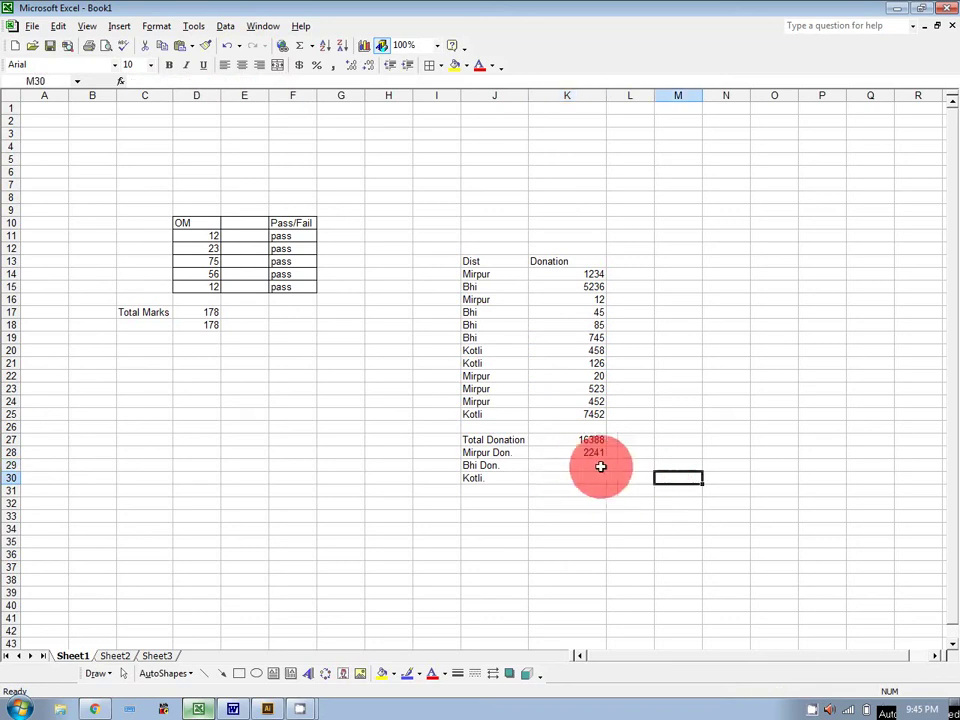
Enter a SUMIF formula in K29 with range J14:J25, criterion "Bhi" and sum range K14:K25
left_click(582, 466)
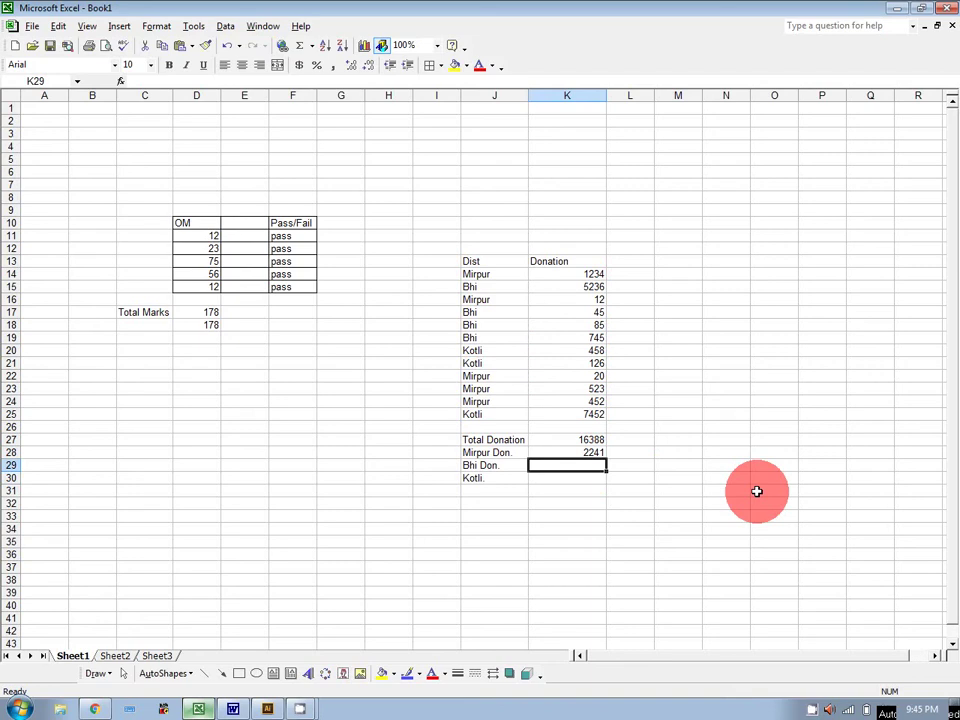
type("=")
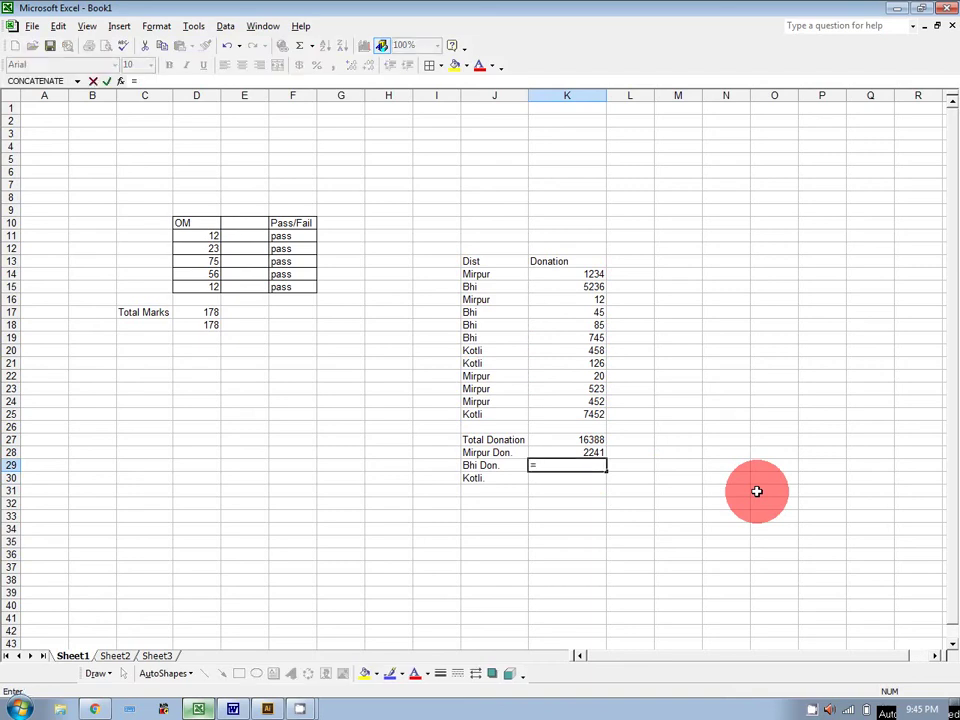
type("sumif(")
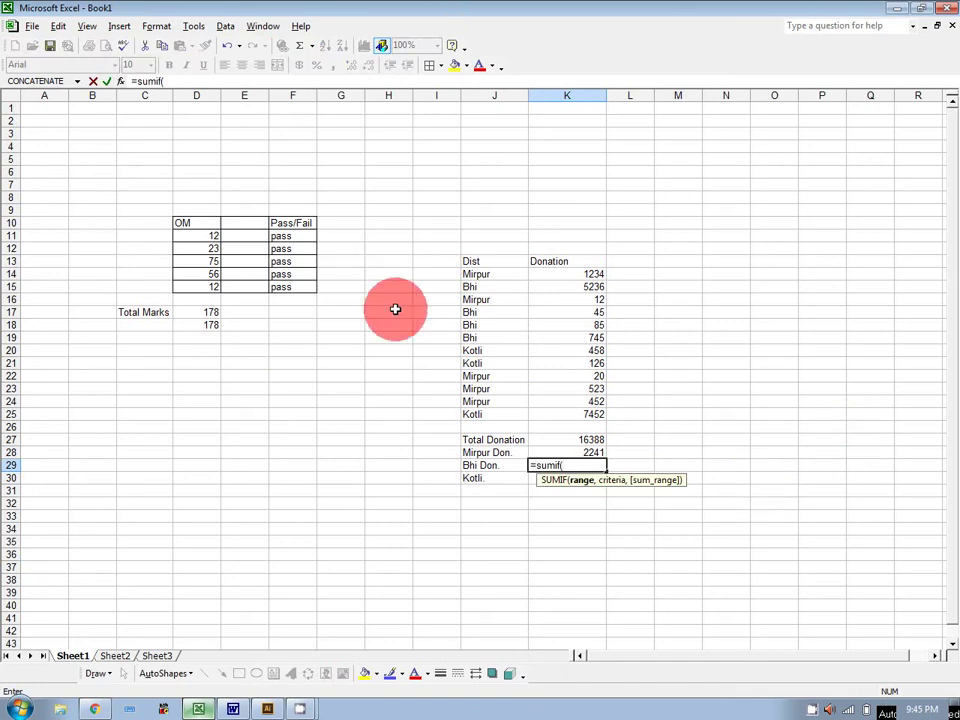
left_click_drag(489, 278, 487, 420)
type(",")
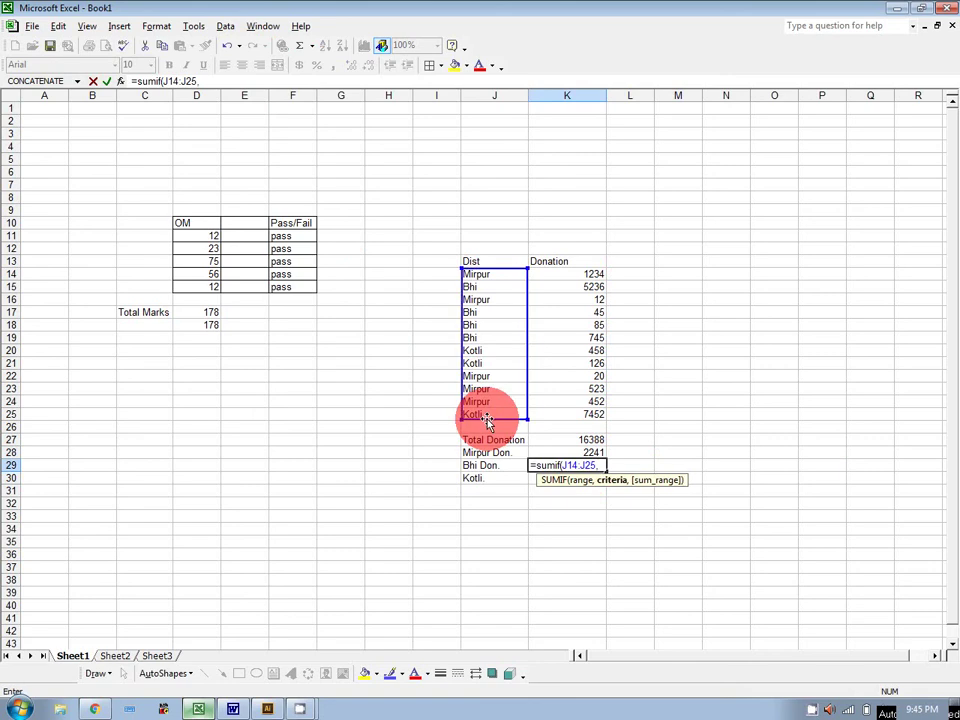
type("\"Bhi\"")
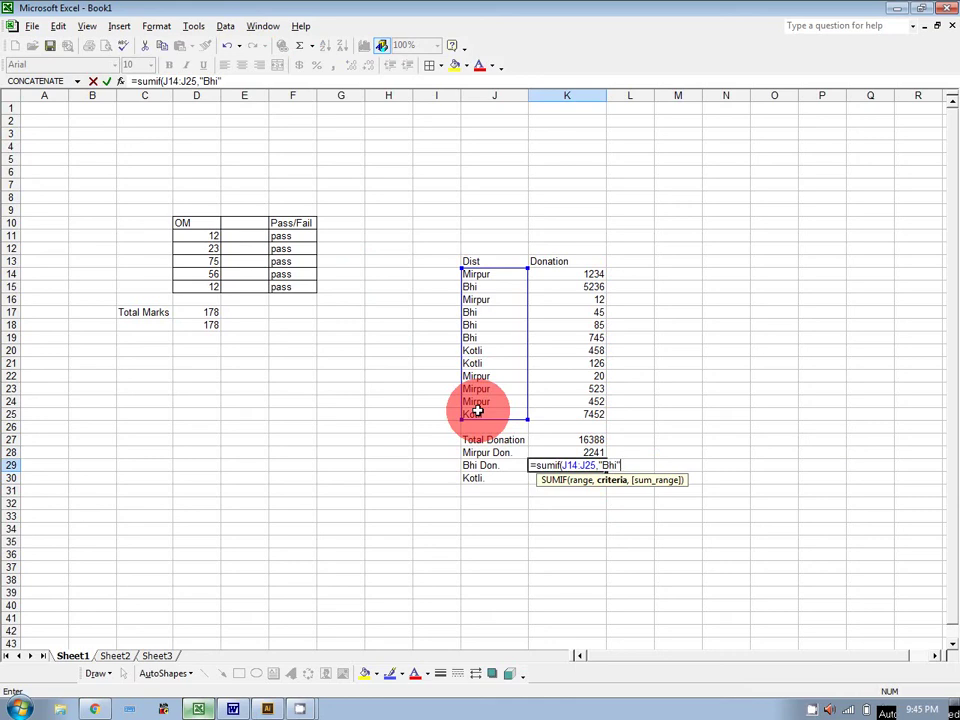
type(",")
left_click_drag(569, 277, 572, 401)
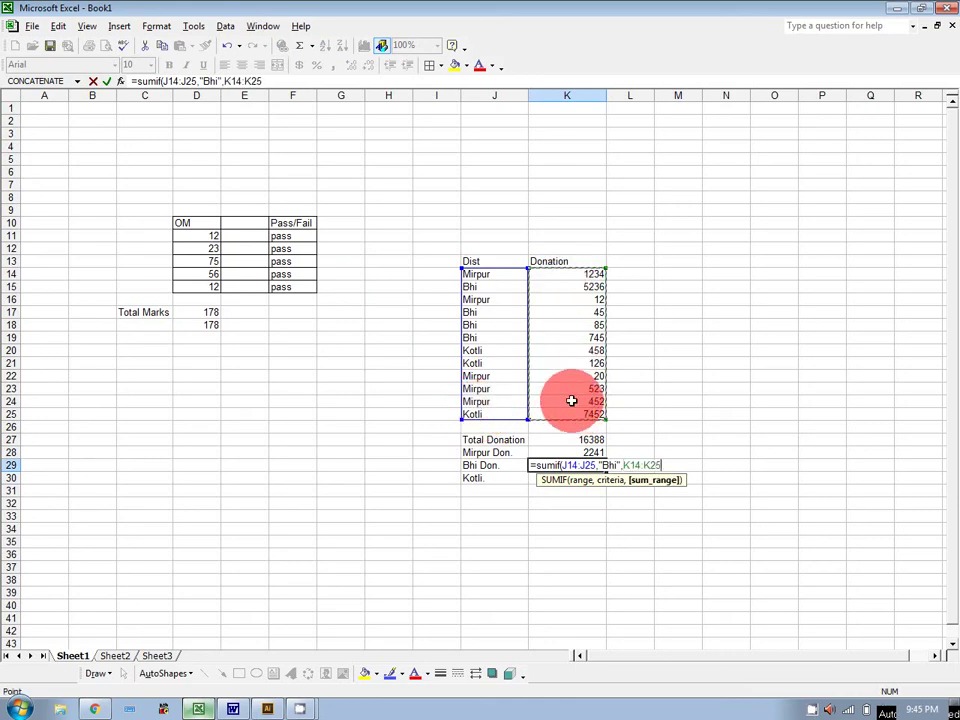
type(")")
key("Return")
Begin a SUMIF formula in K30 with range J14:J25 and the criterion text Kotli
type("=sumif(")
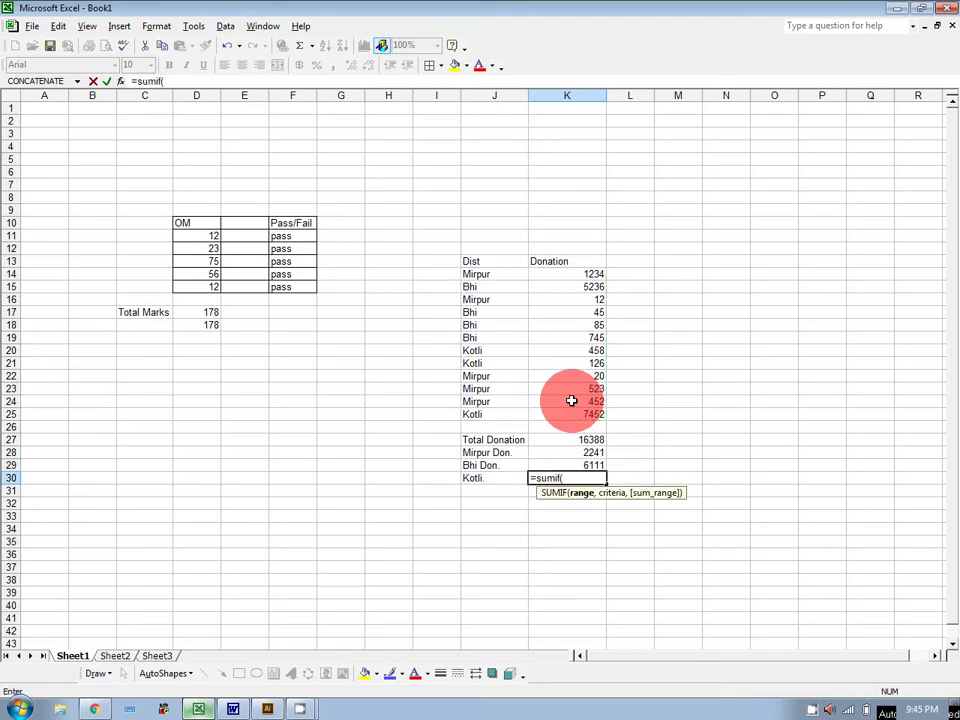
left_click_drag(489, 274, 491, 411)
type(",\"")
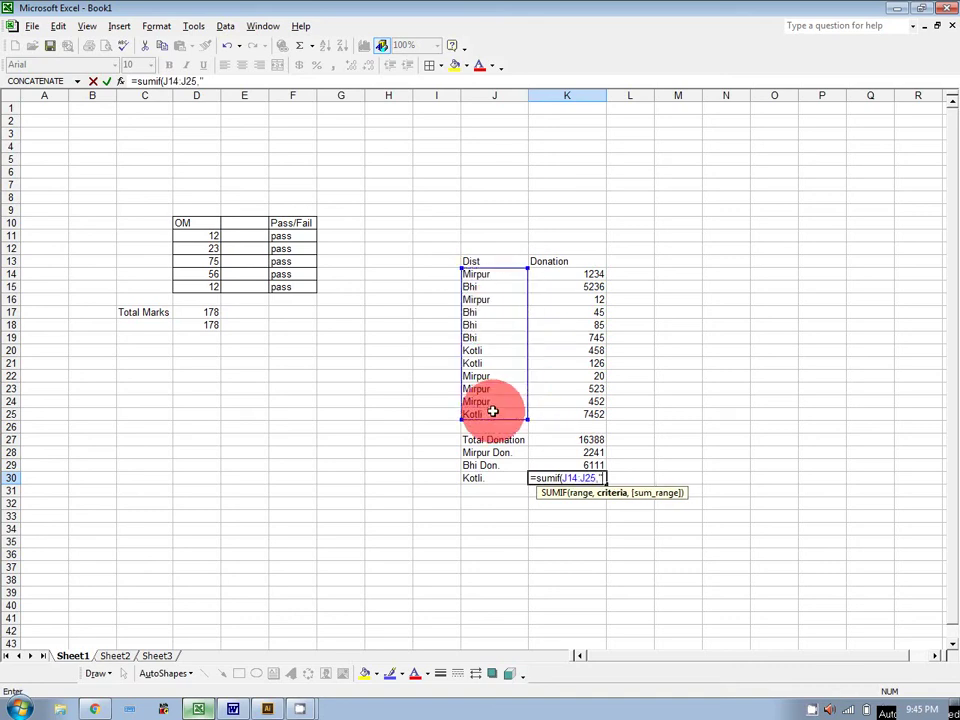
type("Kotli")
type("@")
type(".")
left_click_drag(561, 277, 569, 419)
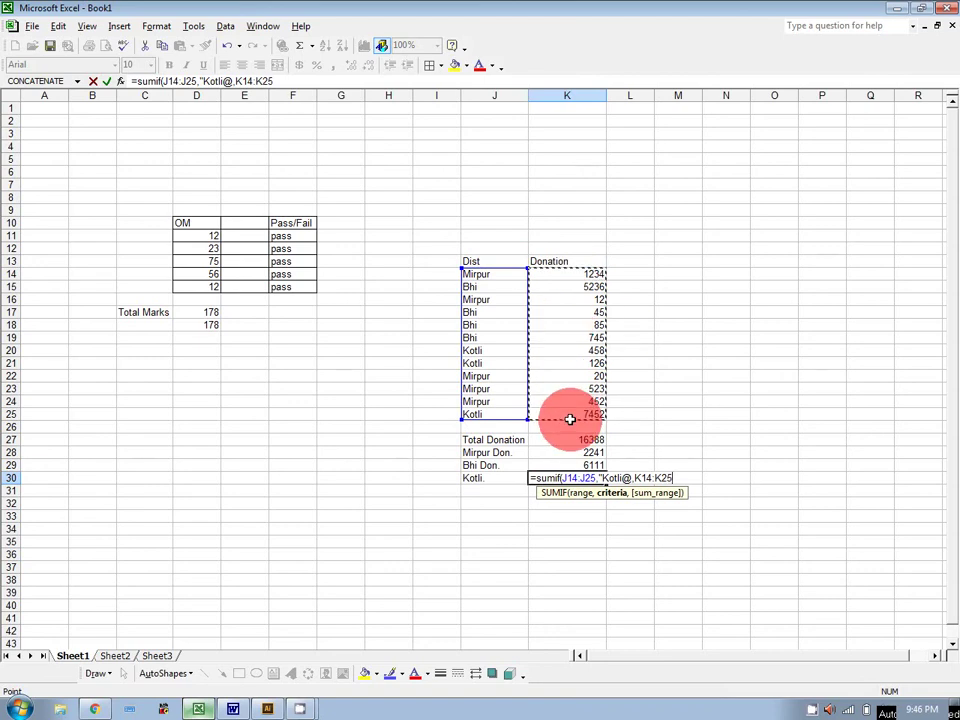
key("Left")
key("Left")
key("Left")
key("Left")
key("Left")
key("Left")
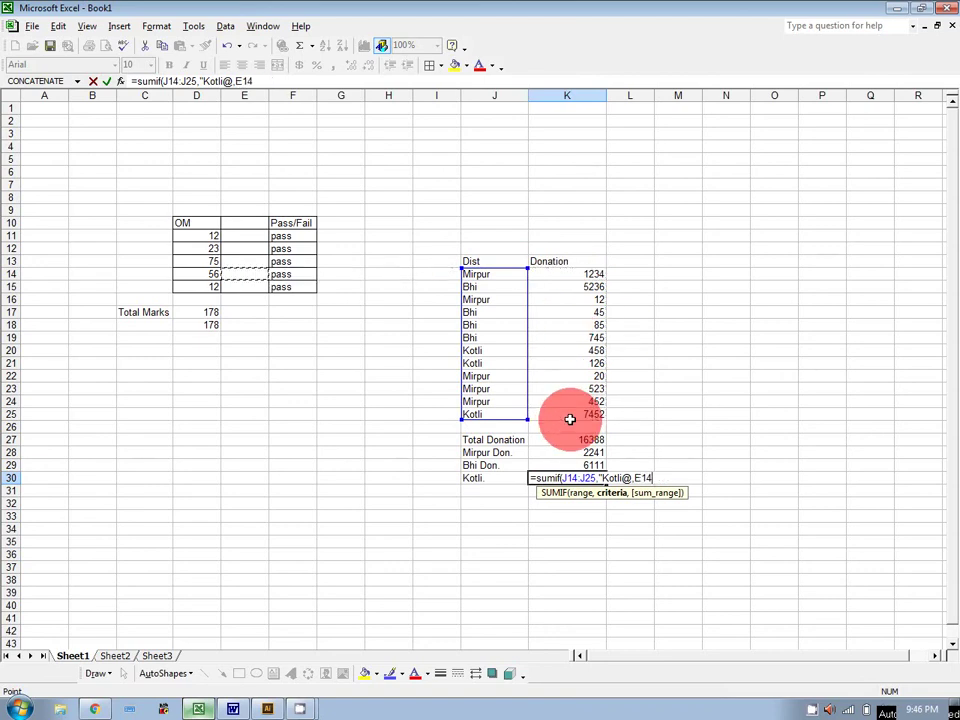
key("BackSpace")
key("BackSpace")
key("BackSpace")
key("BackSpace")
key("BackSpace")
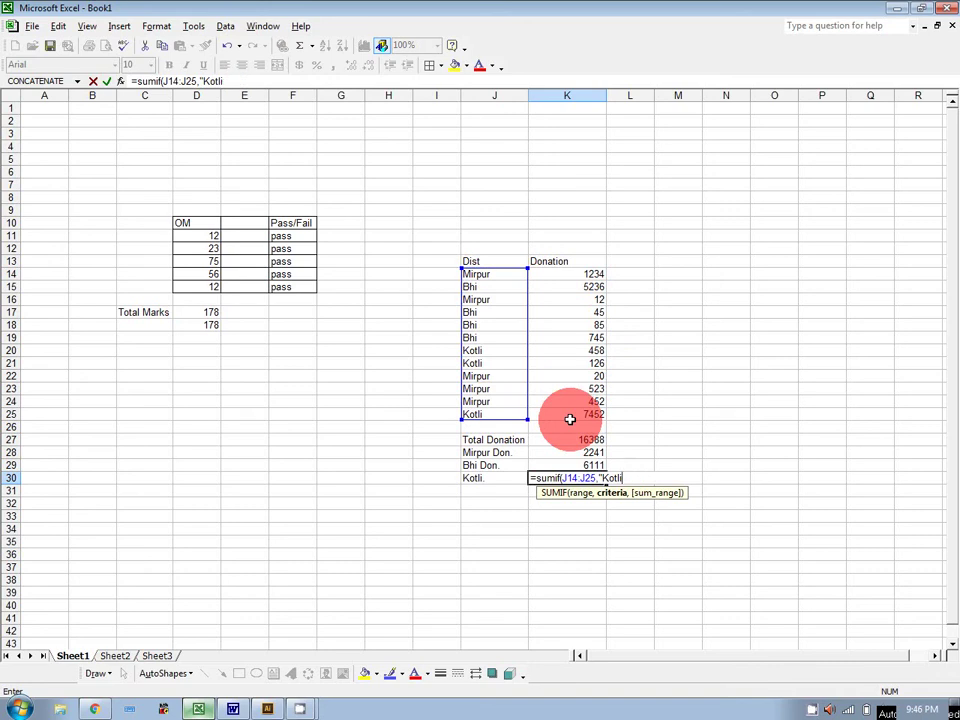
Close the quoted Kotli criterion and complete the K30 formula with sum range K14:K25
type("\",")
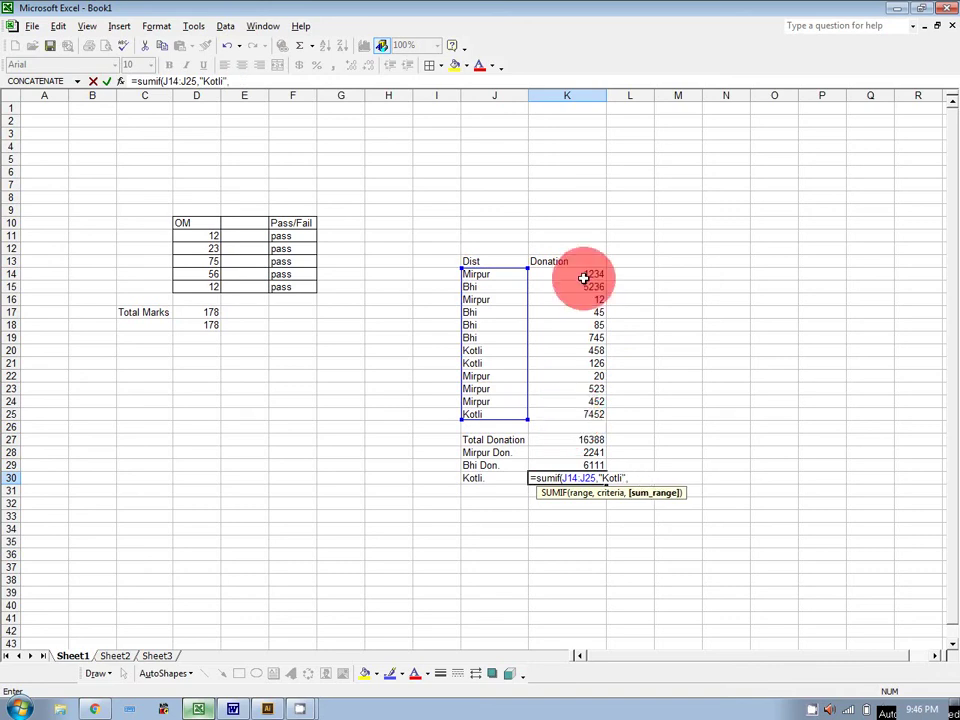
left_click_drag(583, 274, 583, 415)
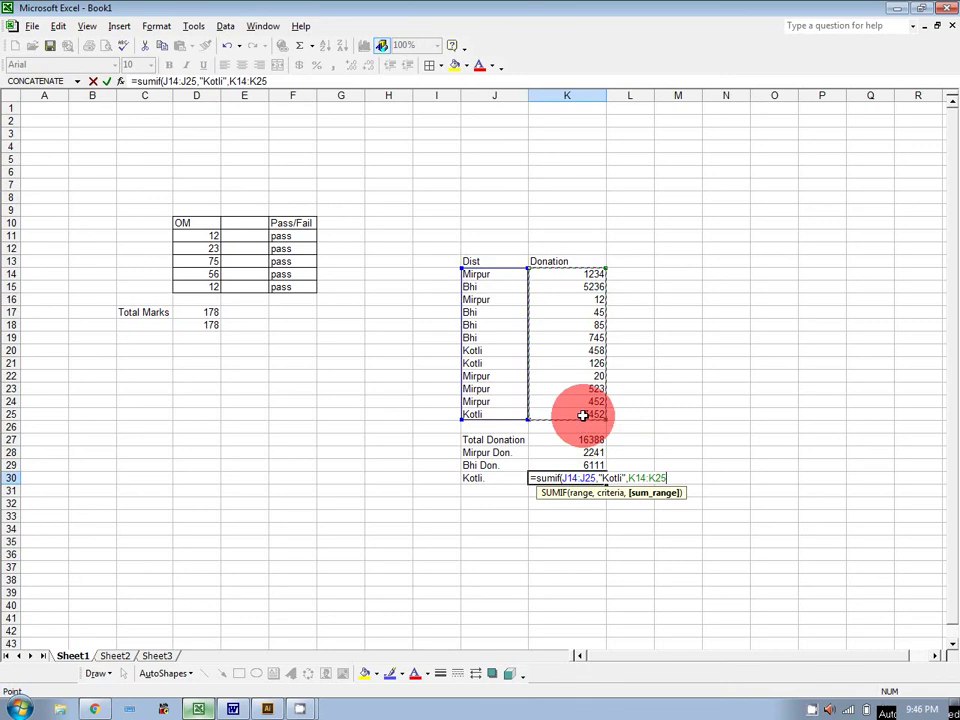
type(")")
key("Return")
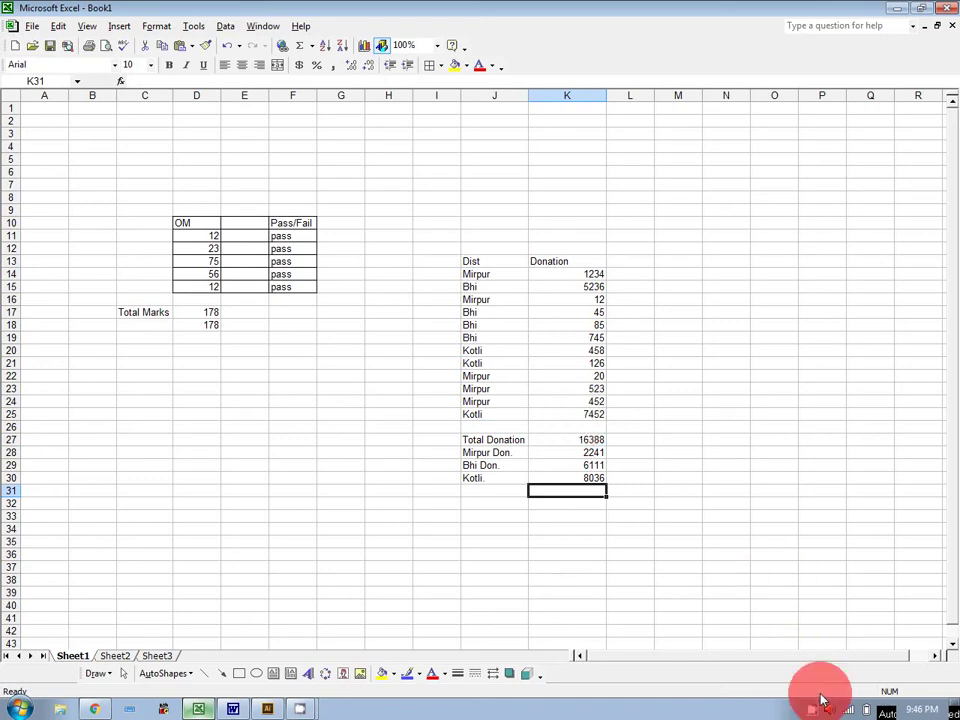
Enter the numbers 100, 200, 50, 20, 700, 14 and 52 down cells N15 to N21
scroll(733, 281, "right", 1)
left_click(694, 284)
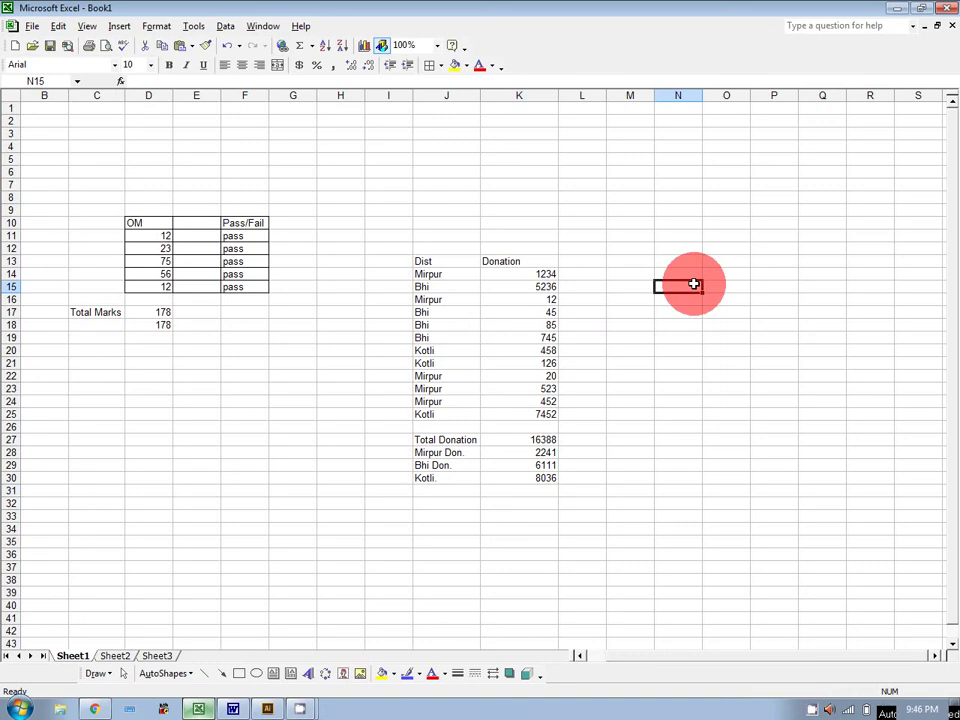
type("1100")
key("BackSpace")
key("BackSpace")
key("BackSpace")
key("BackSpace")
type("100")
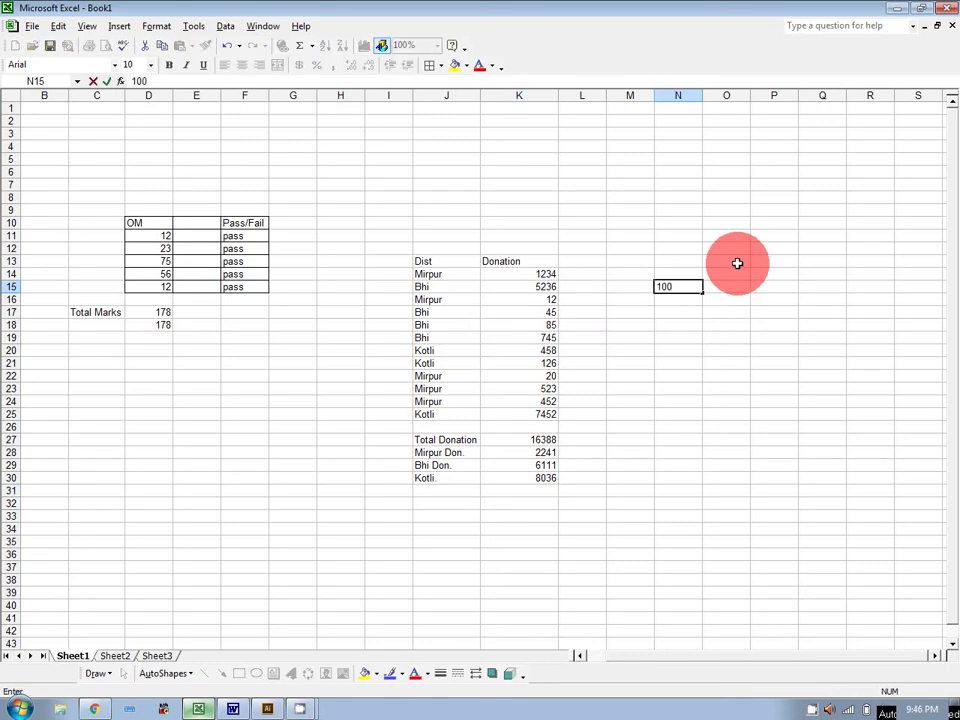
key("Return")
type("200")
key("Return")
type("50")
key("Return")
type("20")
key("Return")
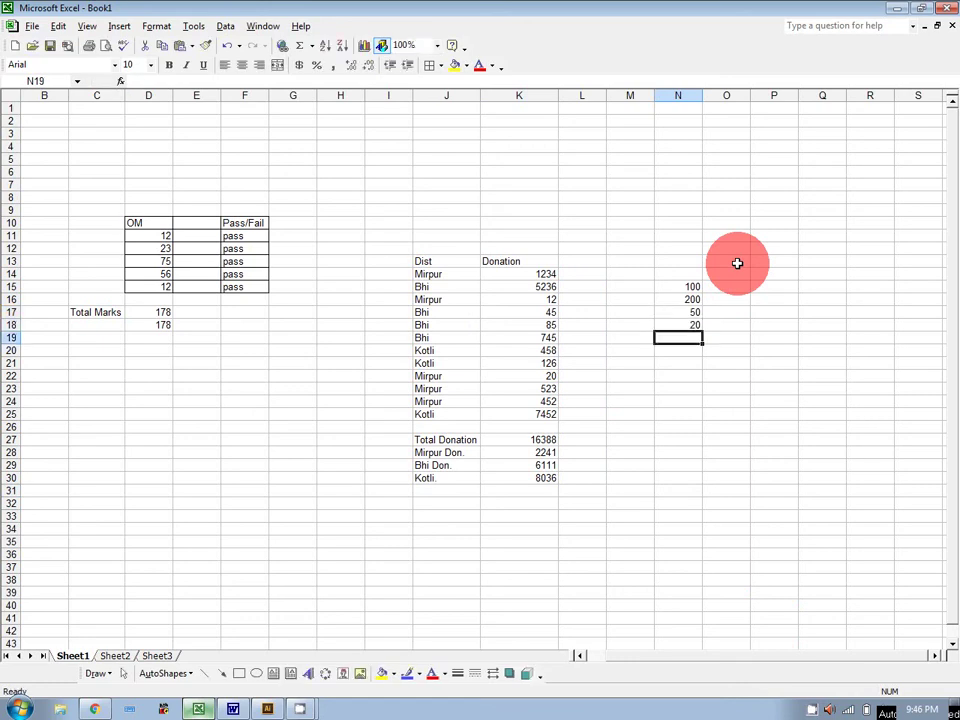
type("700")
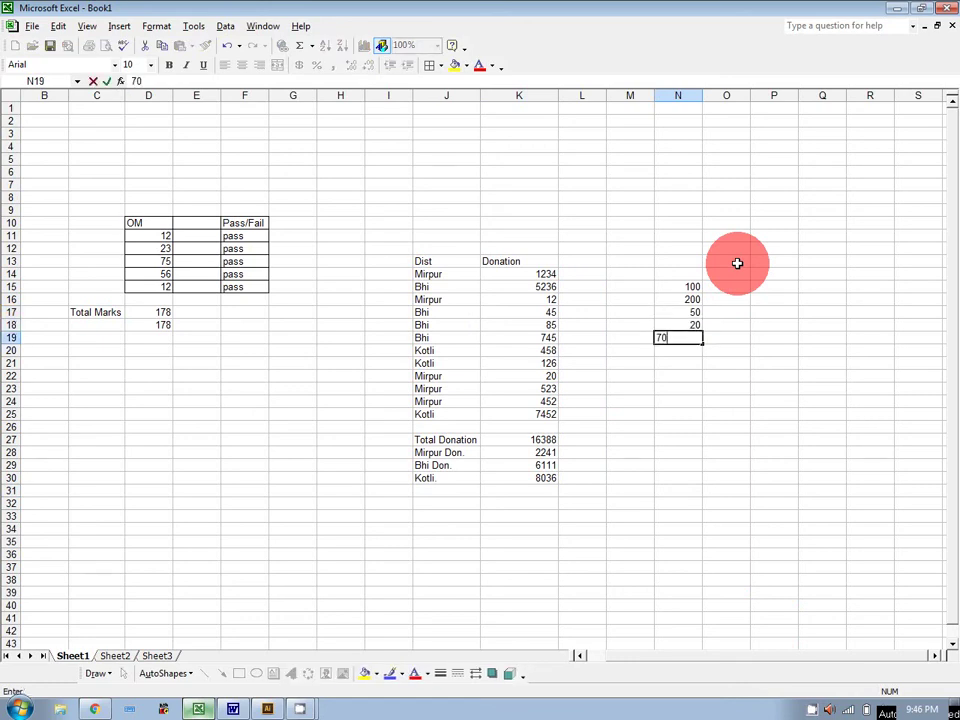
key("Return")
type("14")
key("Return")
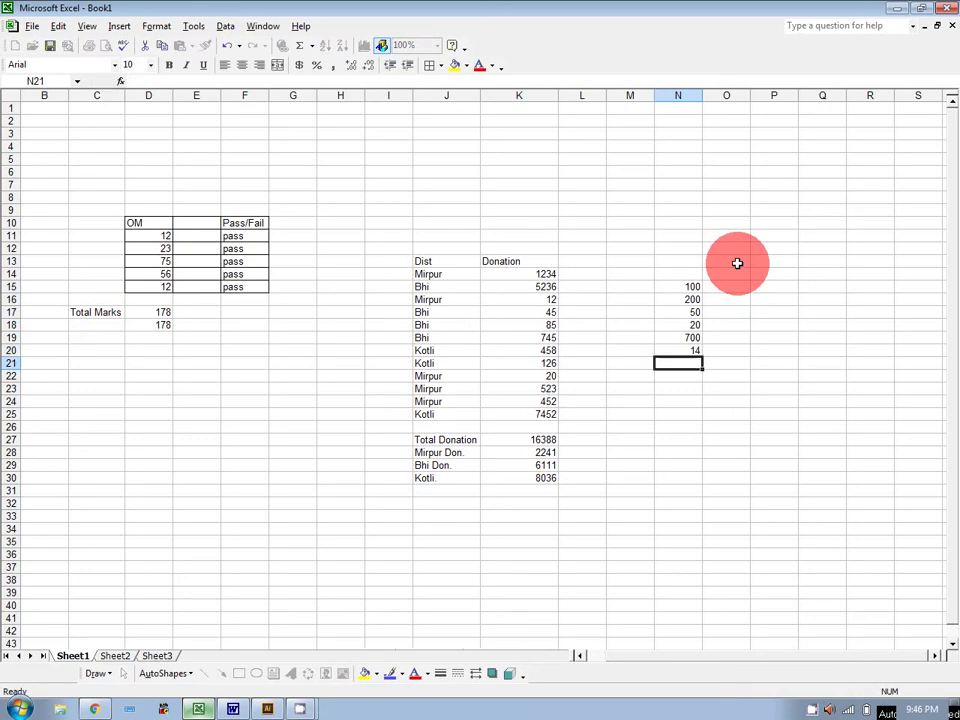
type("52")
key("Return")
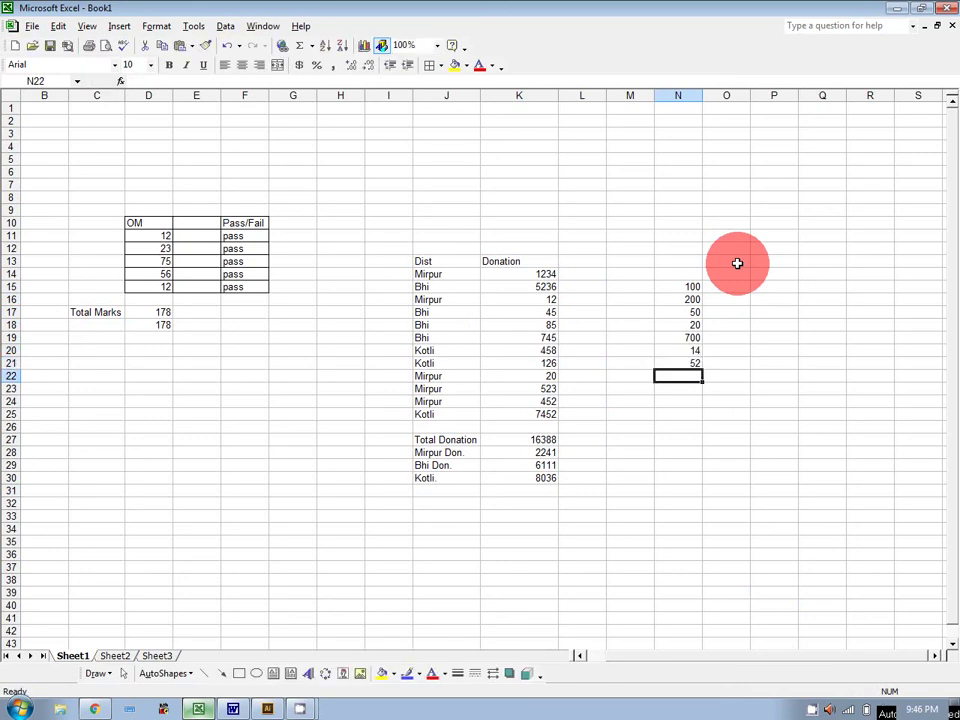
left_click(677, 408)
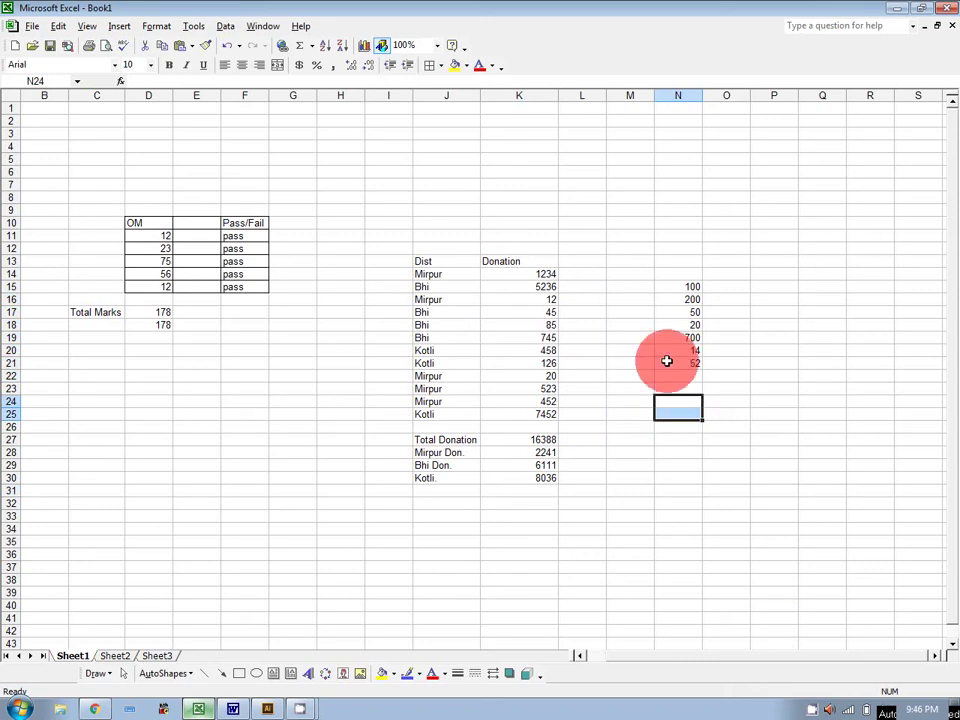
left_click(677, 313)
left_click(677, 328)
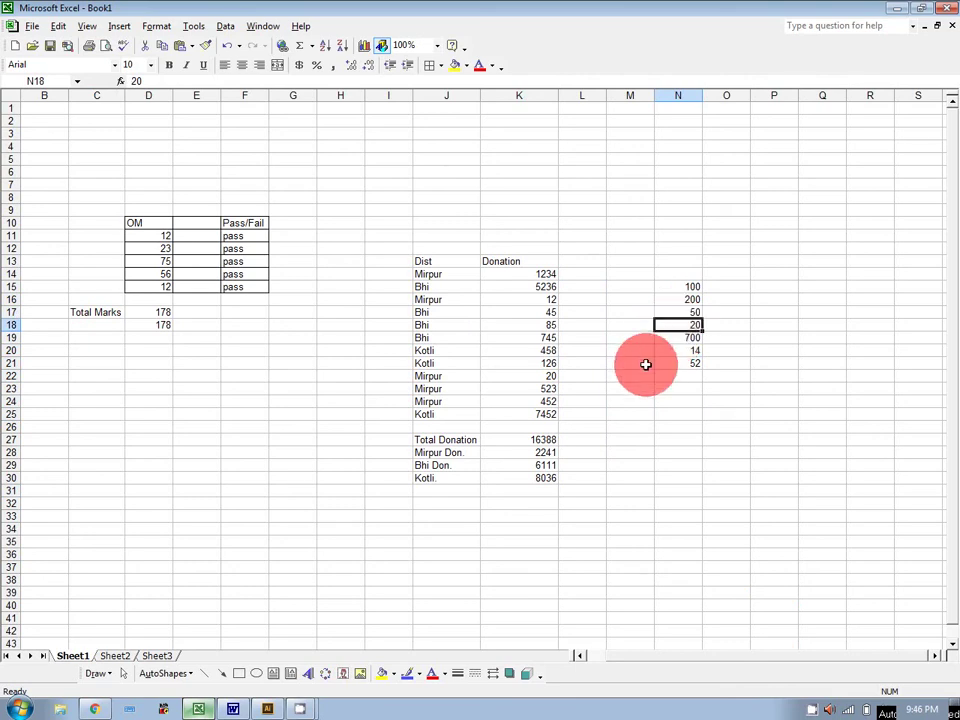
left_click(681, 363)
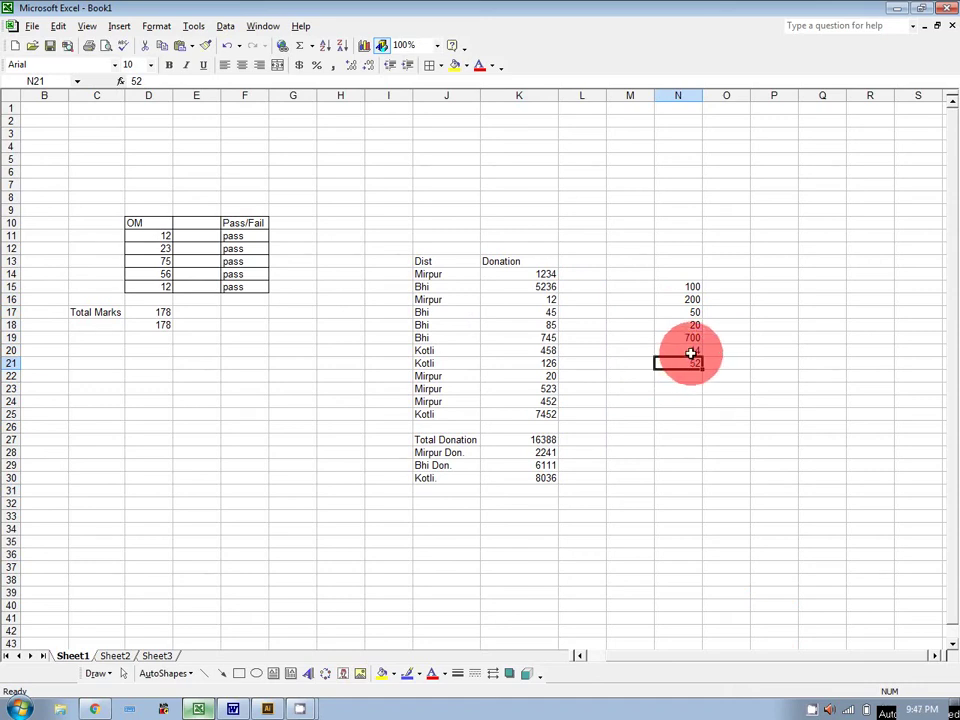
left_click(690, 353)
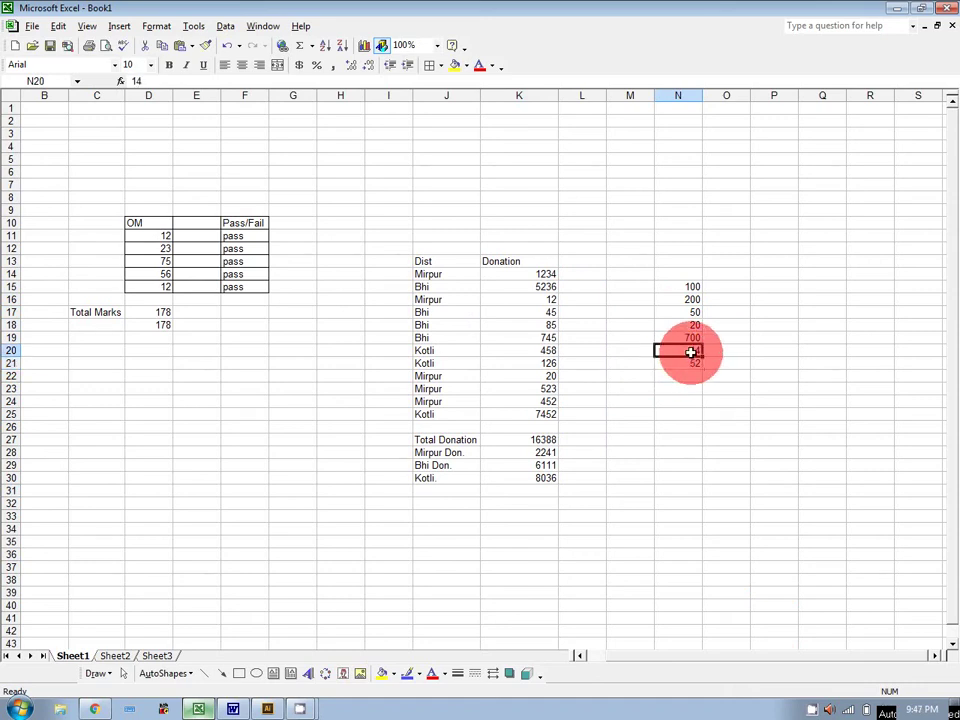
Replace the values in N17, N18, N20 and N21 with 10
left_click(689, 315)
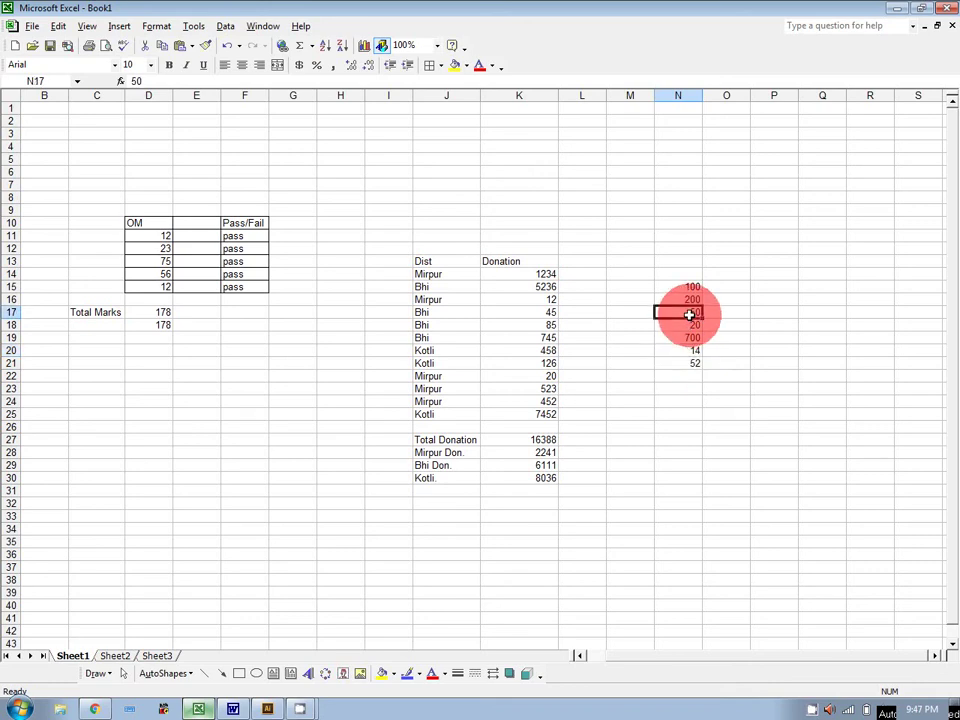
type("10")
key("Return")
type("10")
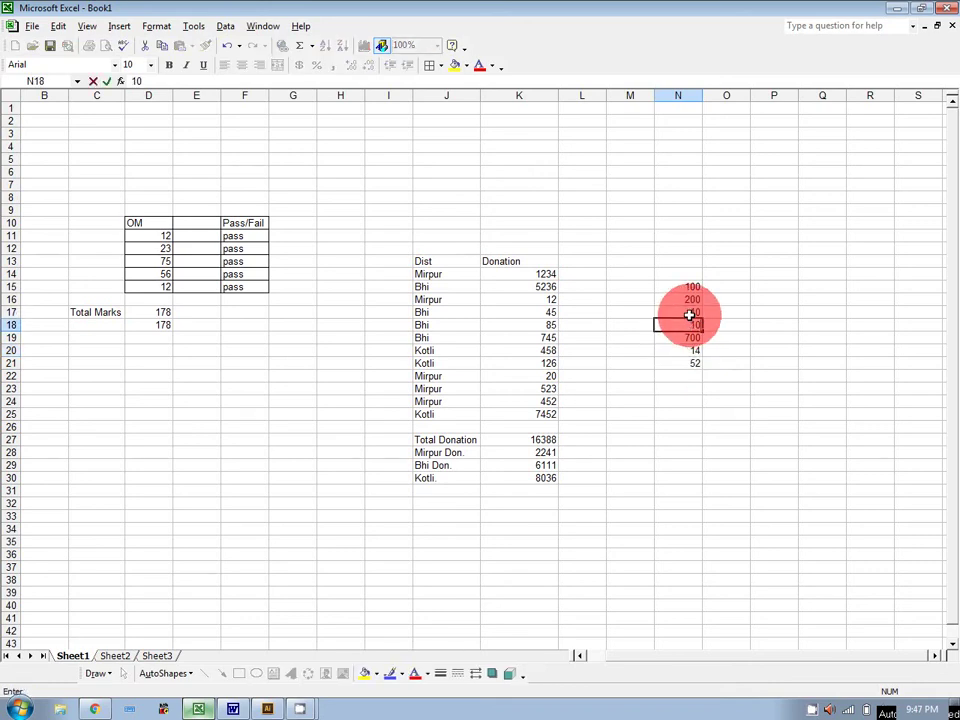
key("Return")
key("Return")
type("10")
key("Return")
type("10")
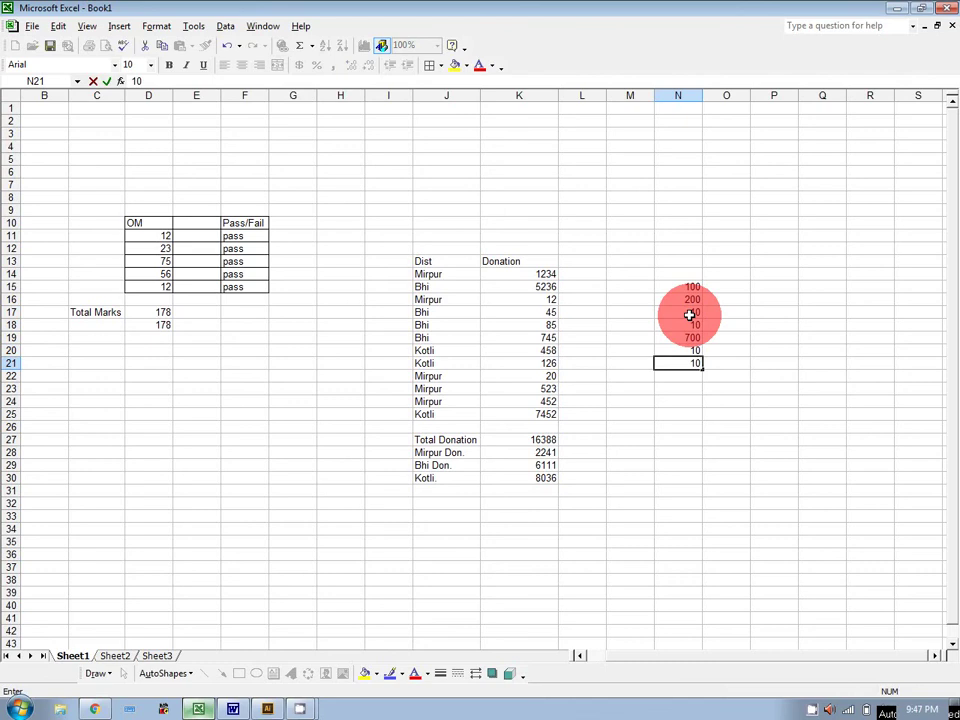
left_click(762, 462)
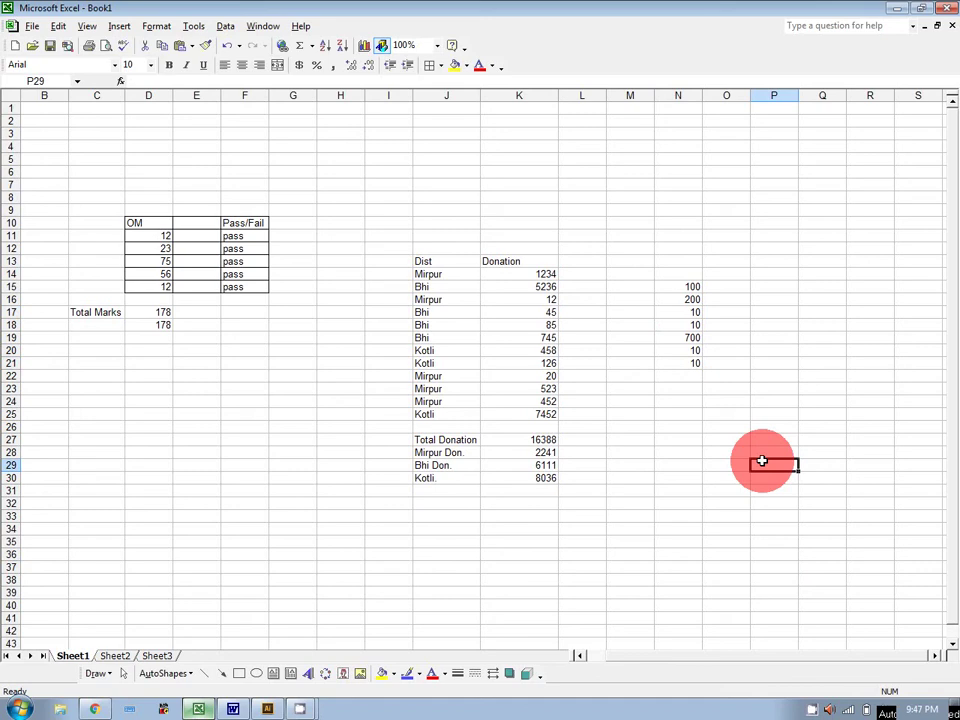
Enter a SUMIF formula in N23 with range N15:N21, criterion "<100" and sum range N15:N21
left_click(678, 390)
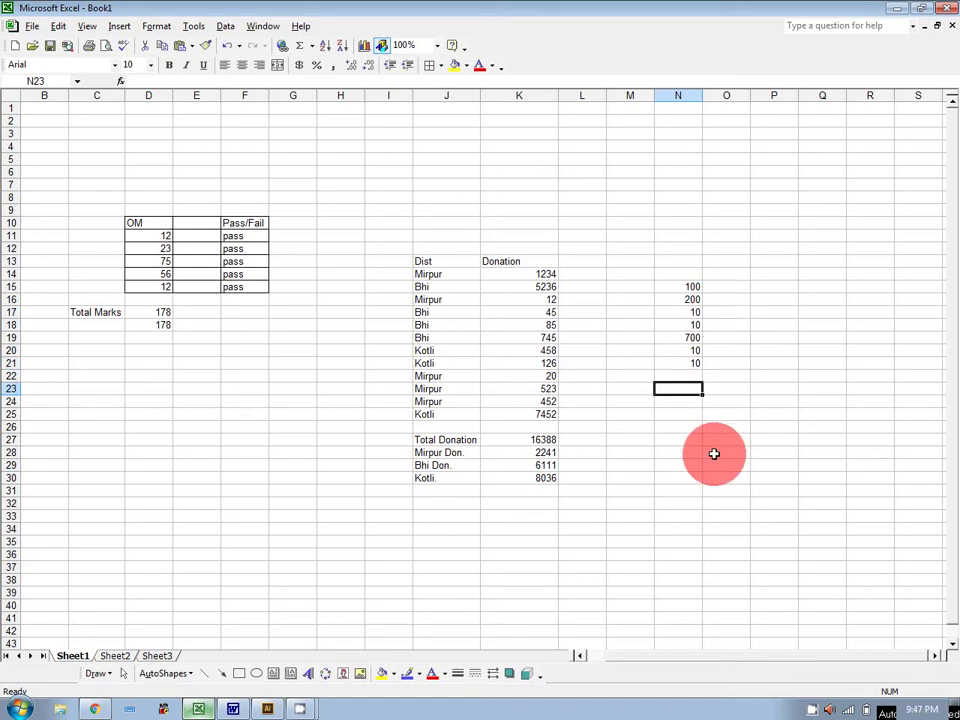
type("=sumif")
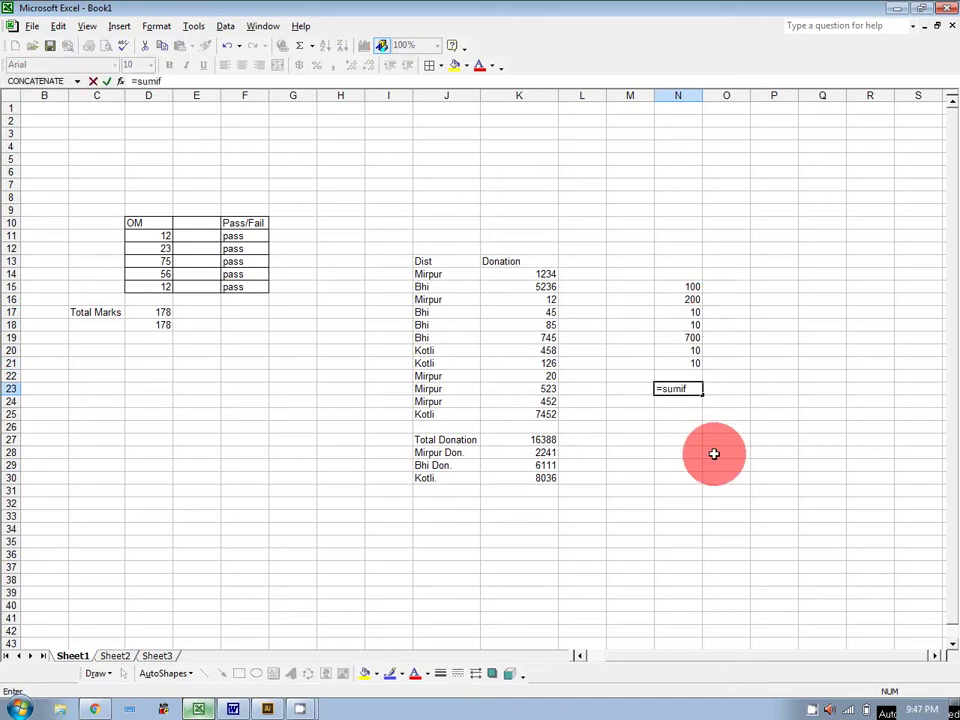
type("(")
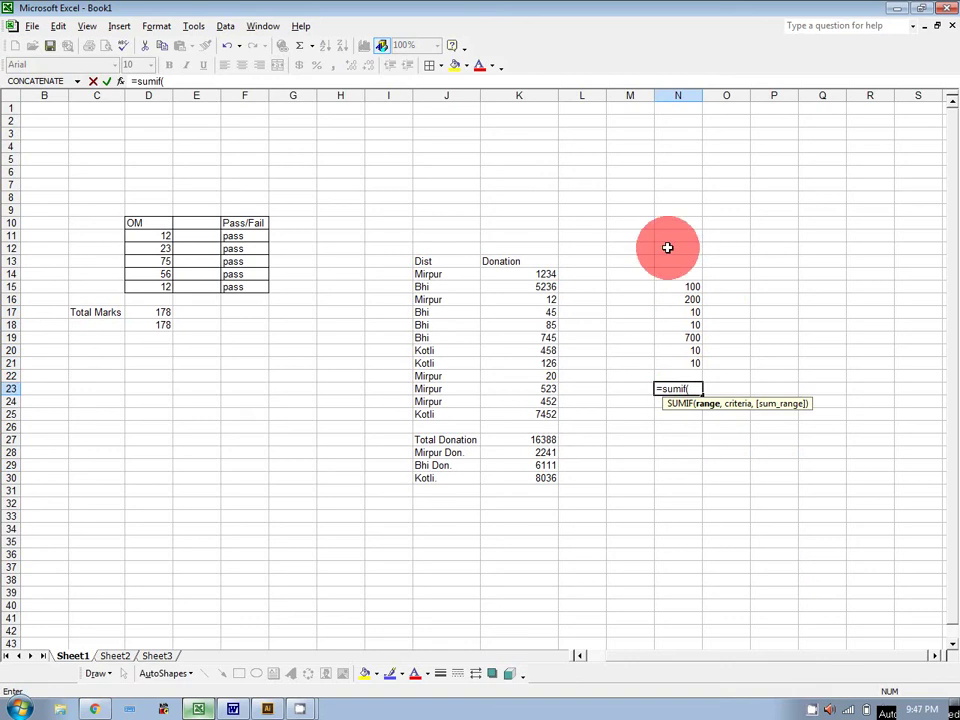
left_click_drag(680, 288, 680, 365)
type(",\"<100")
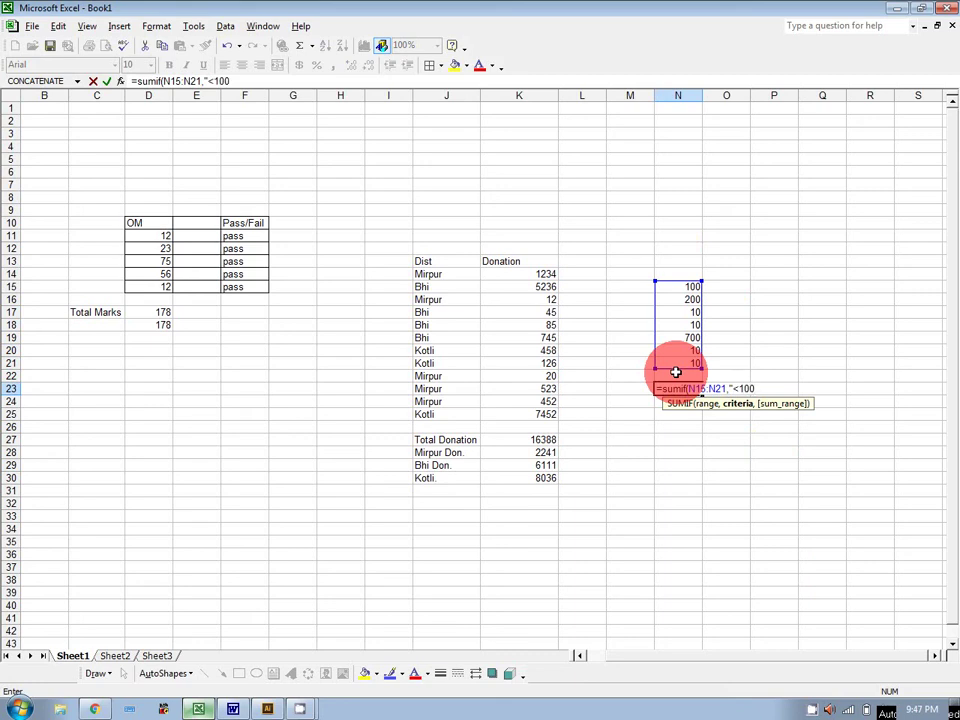
type("\",")
left_click_drag(662, 283, 671, 360)
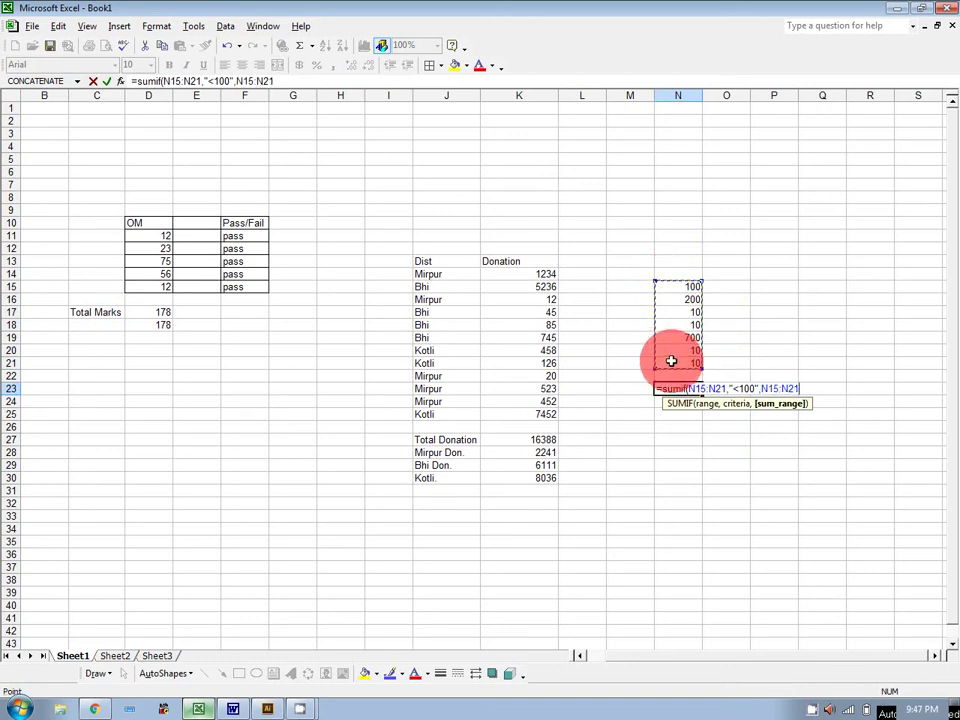
type(")")
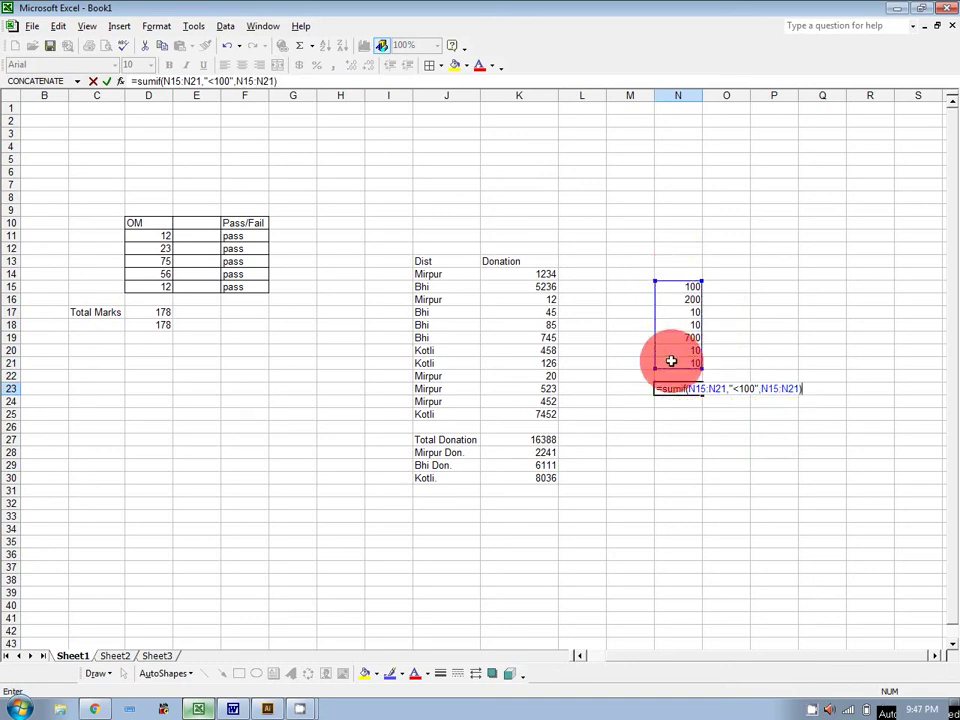
key("Return")
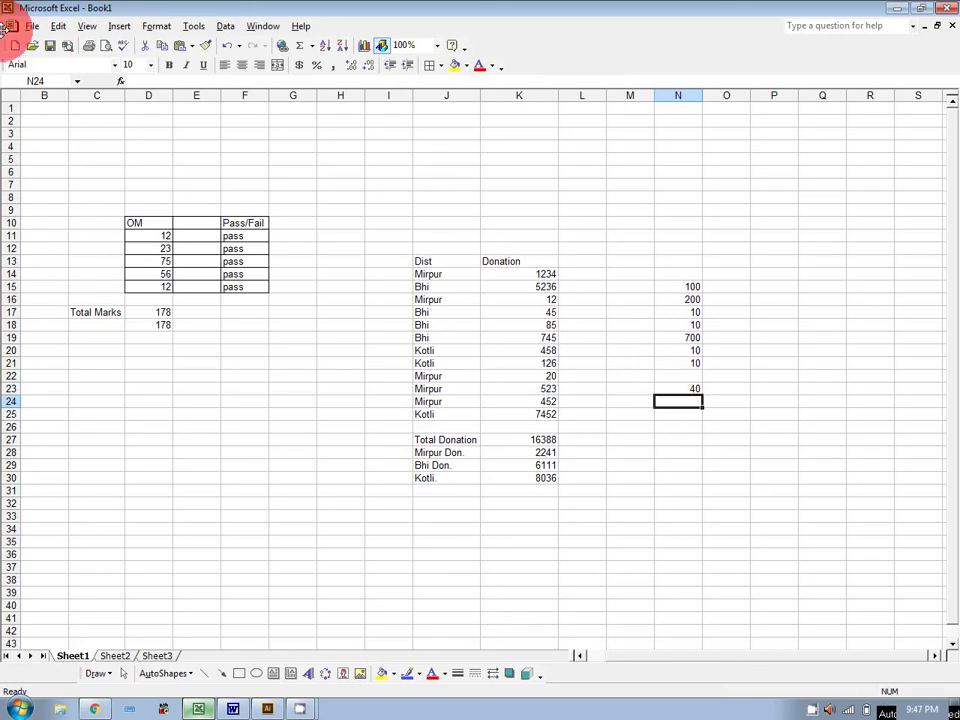
Change the Pass/Fail entries in F11, F12 and F15 to fail
left_click(234, 237)
type("f")
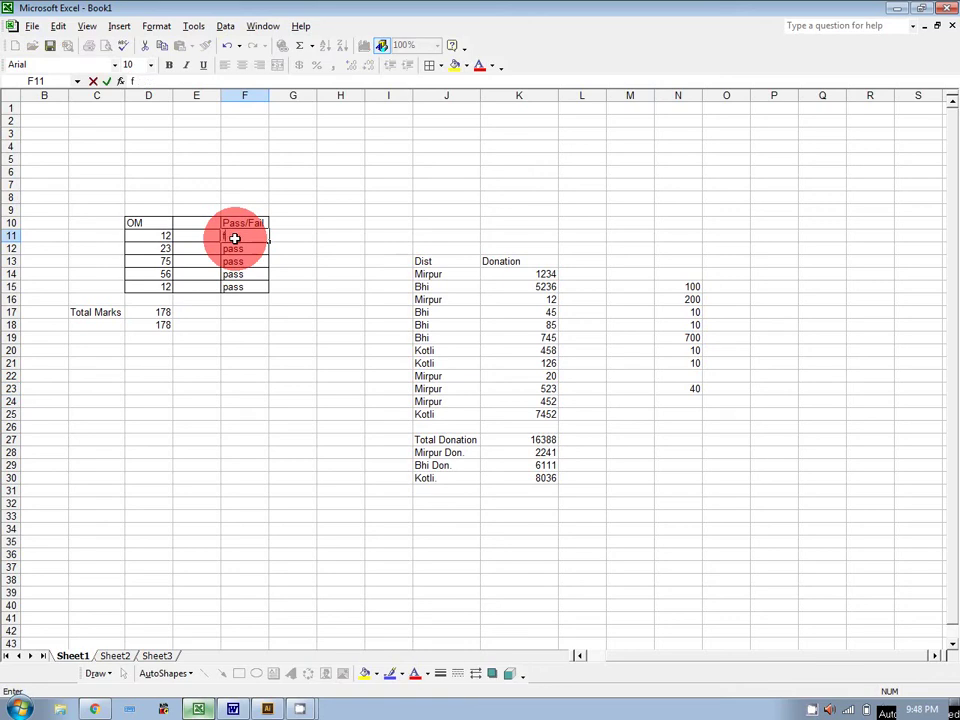
type("ail")
key("Return")
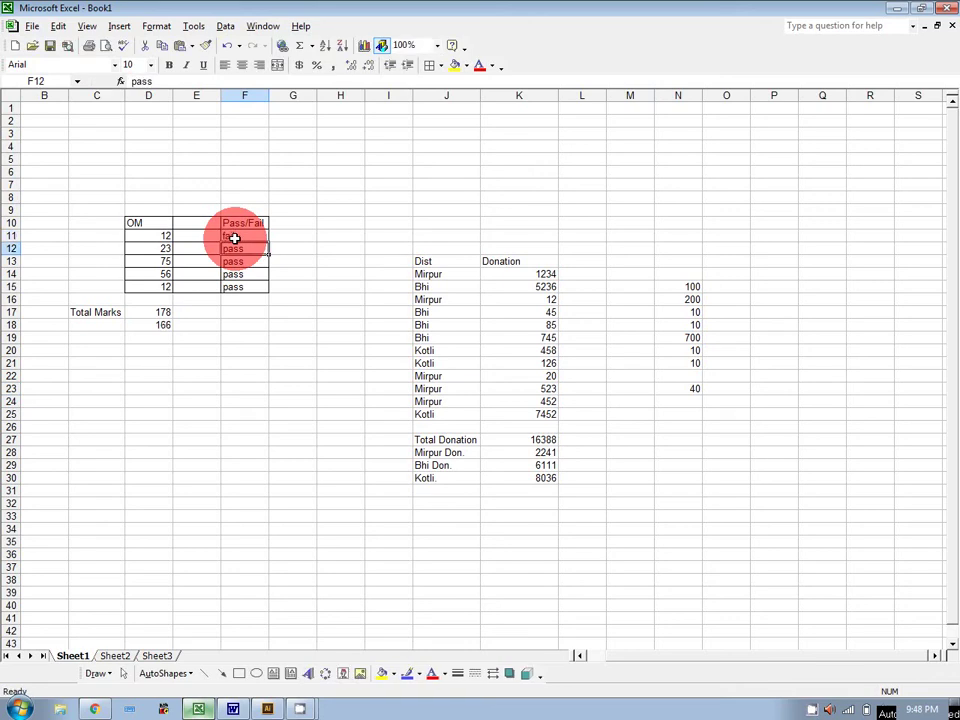
type("fail")
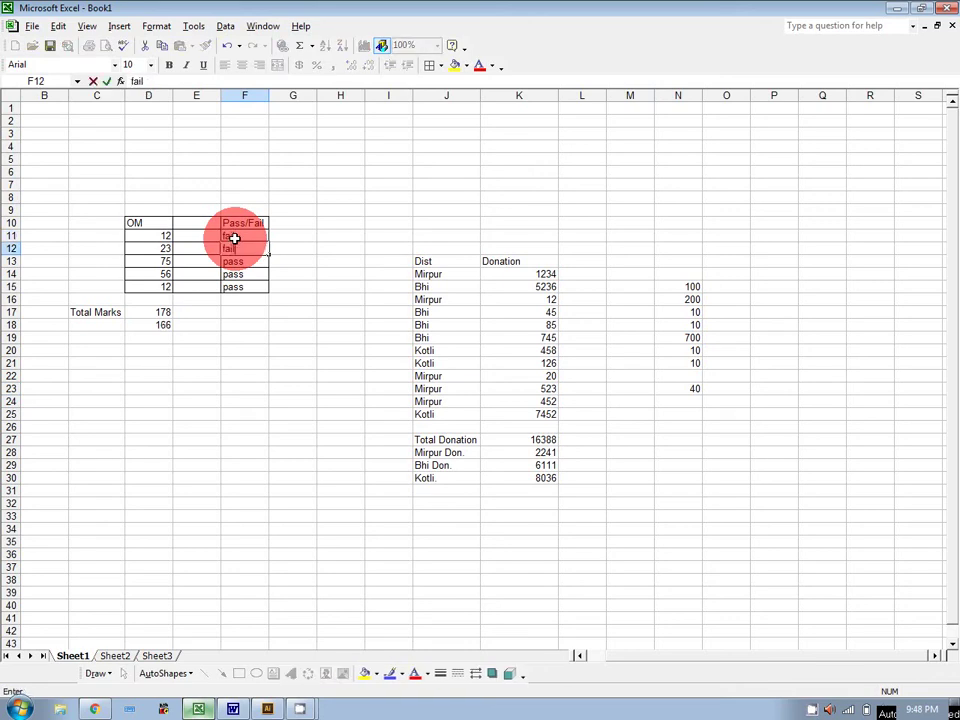
key("Return")
key("Return")
key("Return")
type("fail")
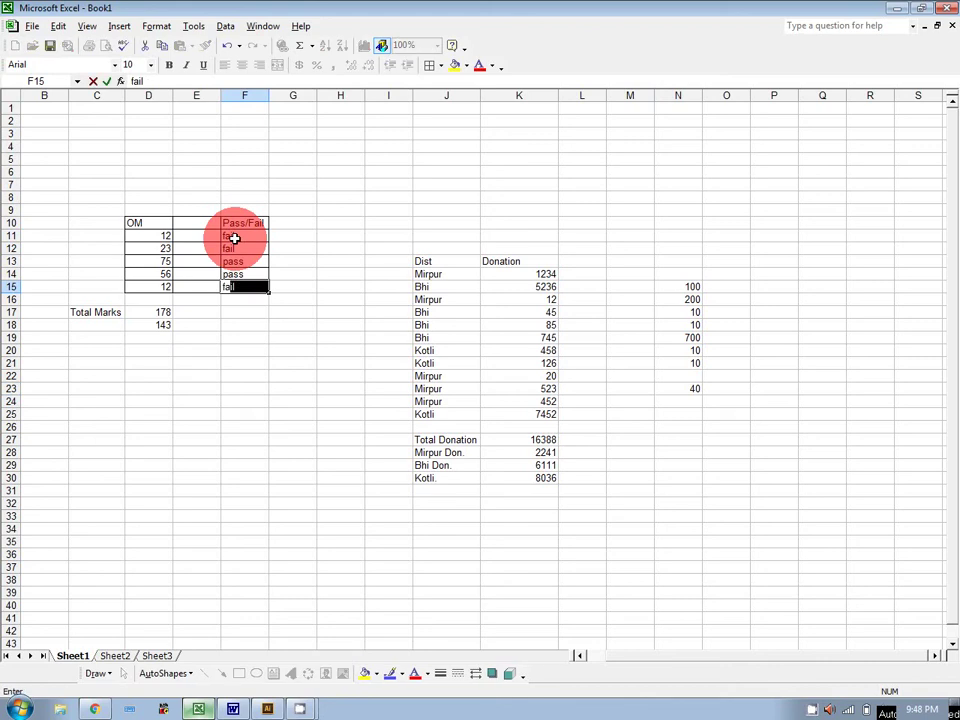
key("Return")
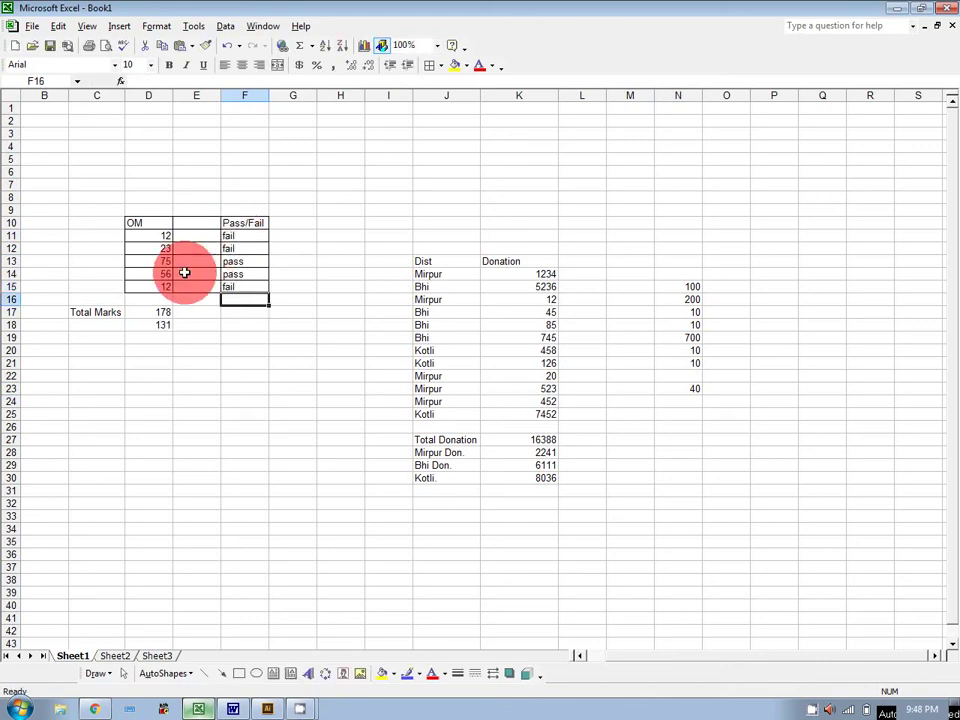
Check the SUMIF formula behind the passing marks total in D18
left_click(160, 326)
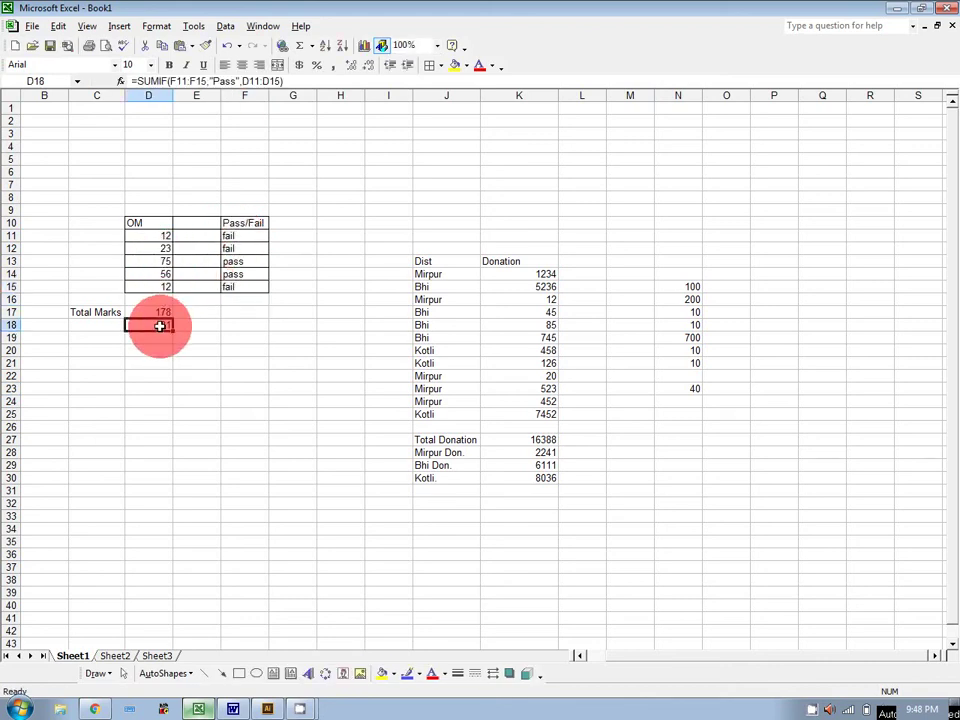
type("131")
key("Return")
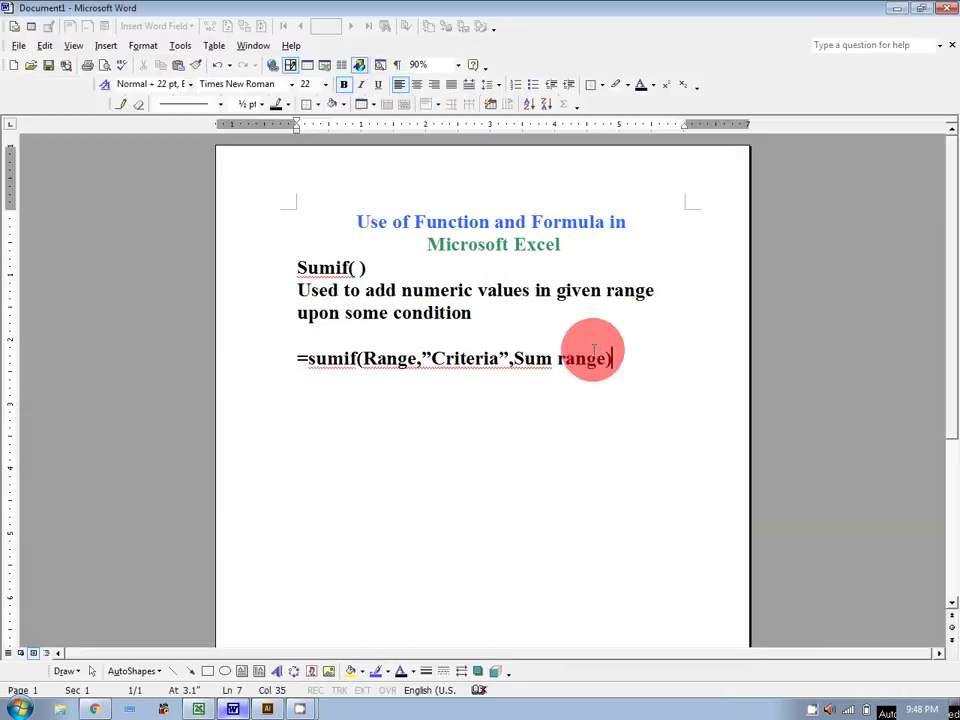
In the Word notes, close the sumif syntax line and add the heading Concatenate two lines below it
type(")")
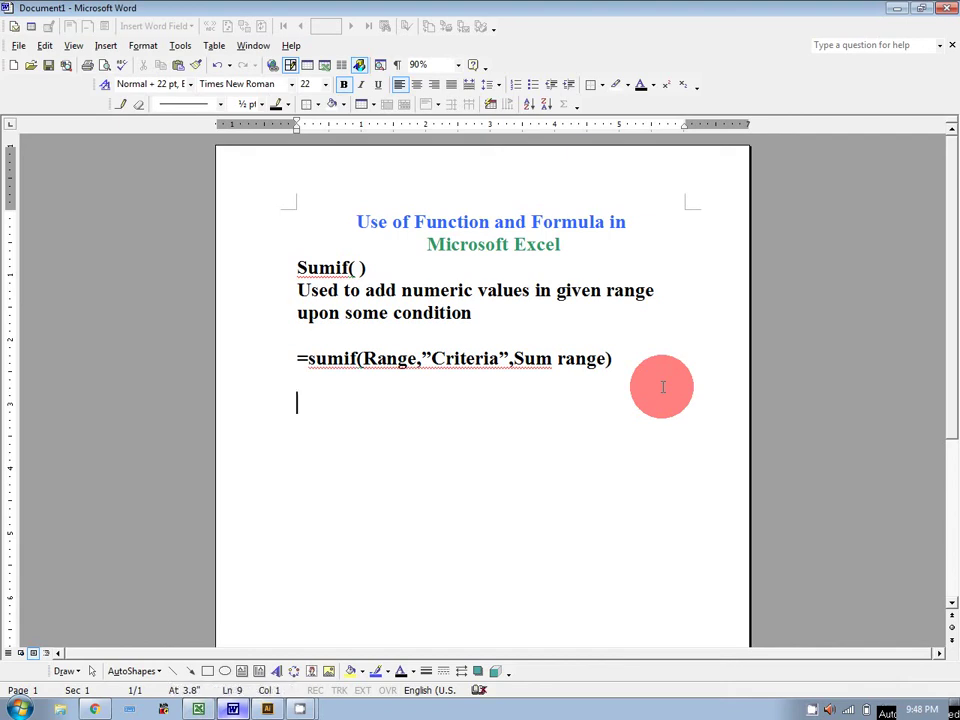
type("Concate")
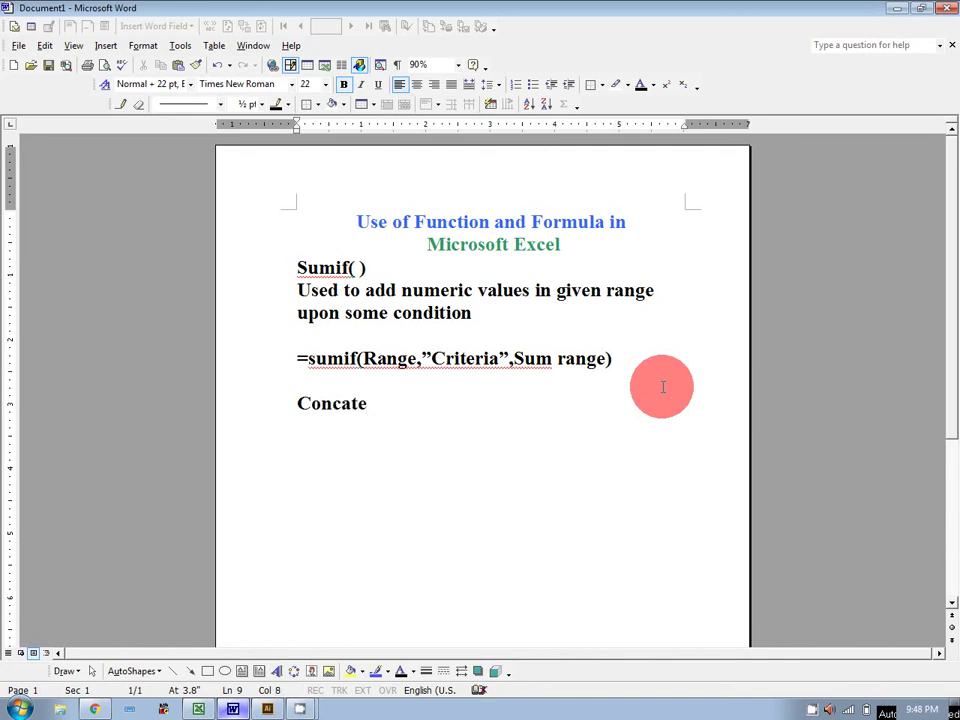
type("nate")
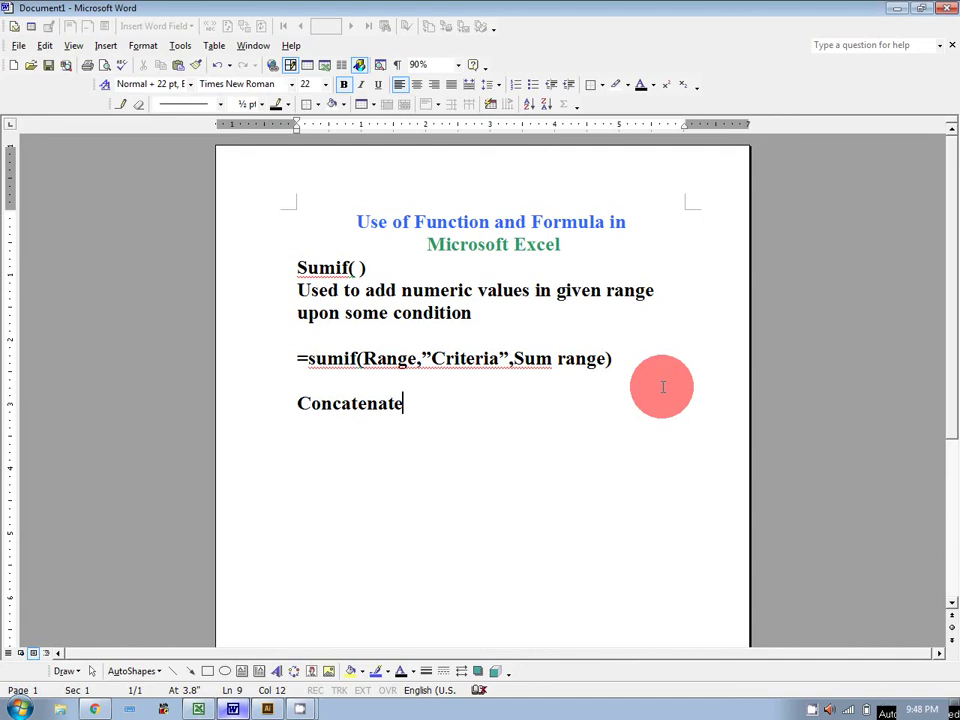
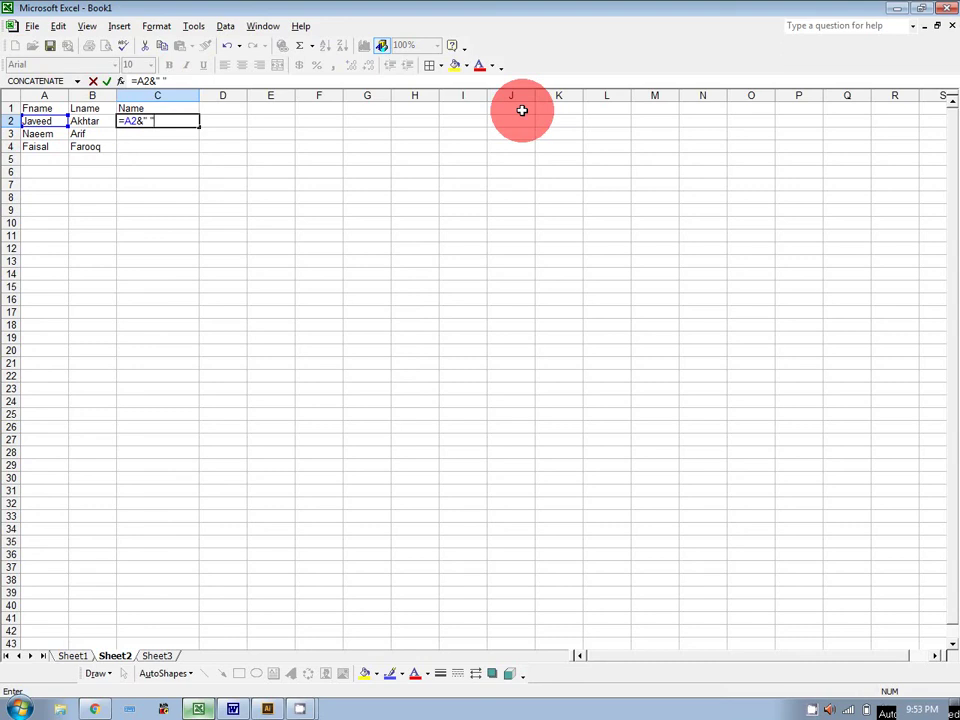
Complete the C2 name formula as =A2&" "&B2 and fill it down to C4
type("&")
left_click(101, 119)
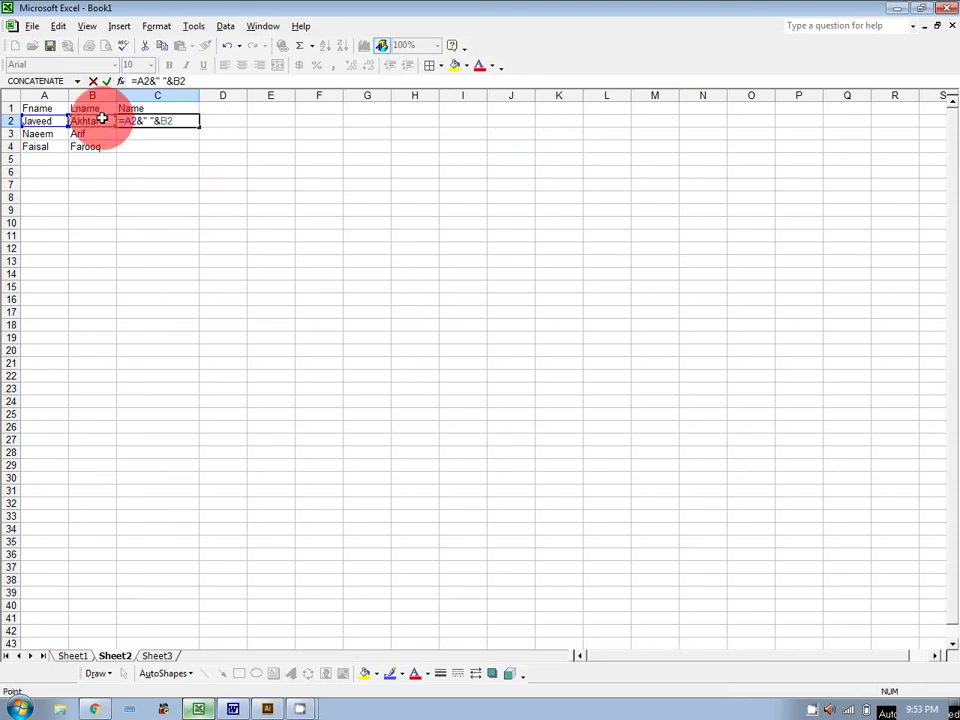
key("Return")
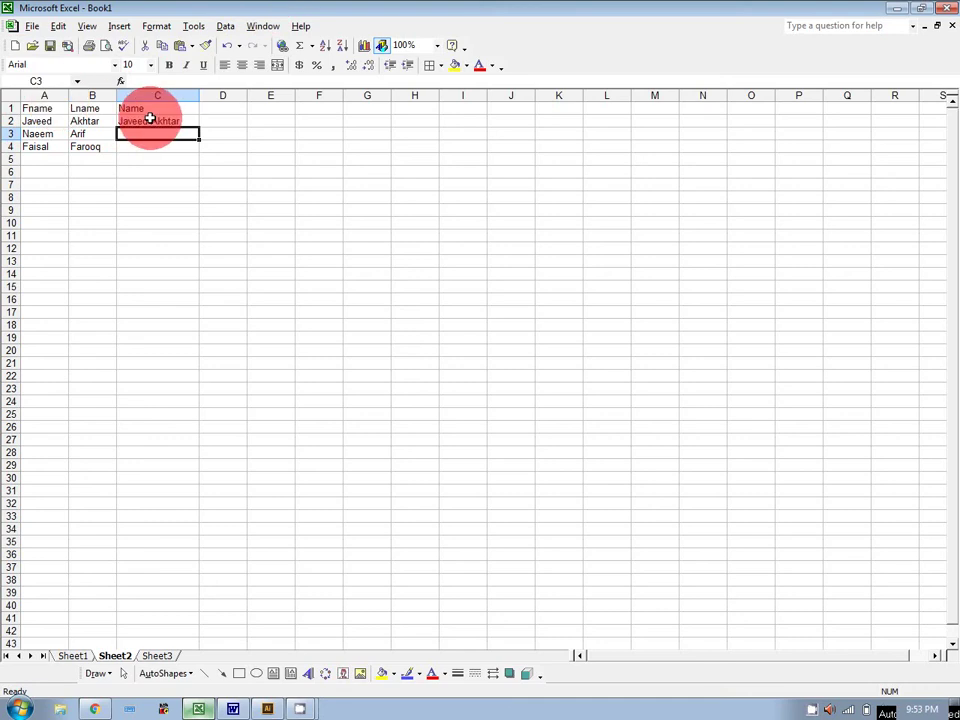
left_click(150, 119)
left_click_drag(199, 128, 199, 151)
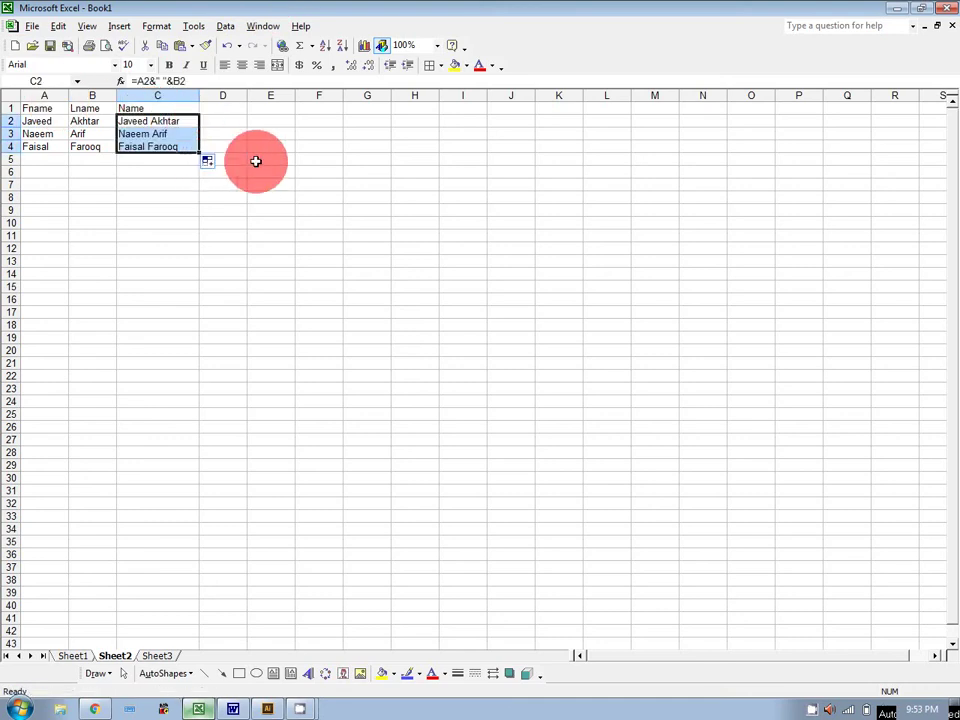
left_click(255, 161)
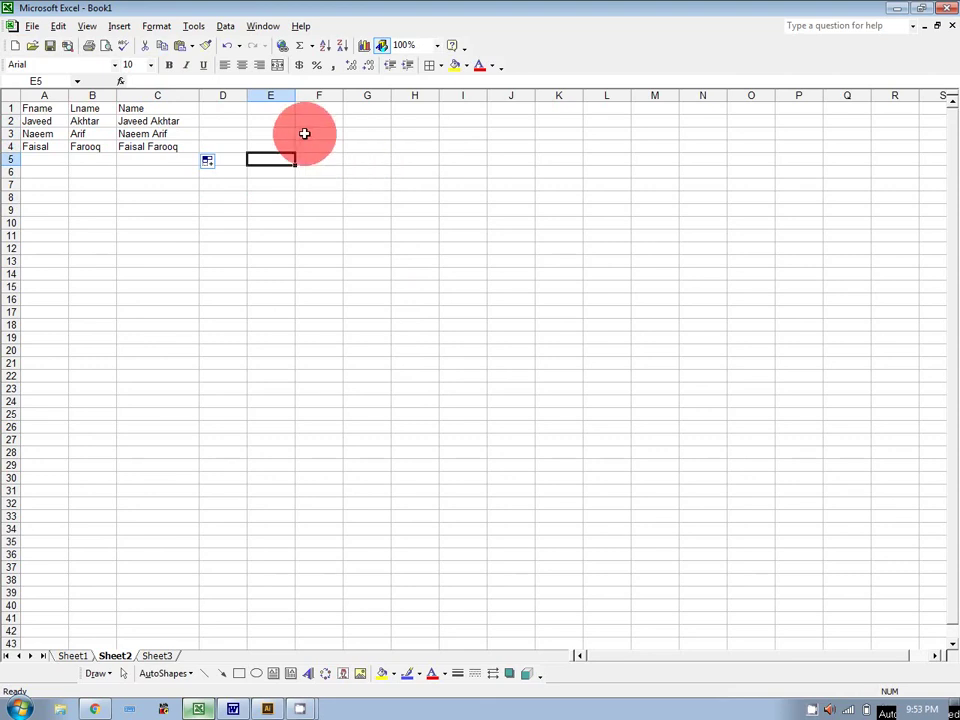
Change the separator in the C2 name formula to a hyphen and fill it down to C4
left_click(150, 120)
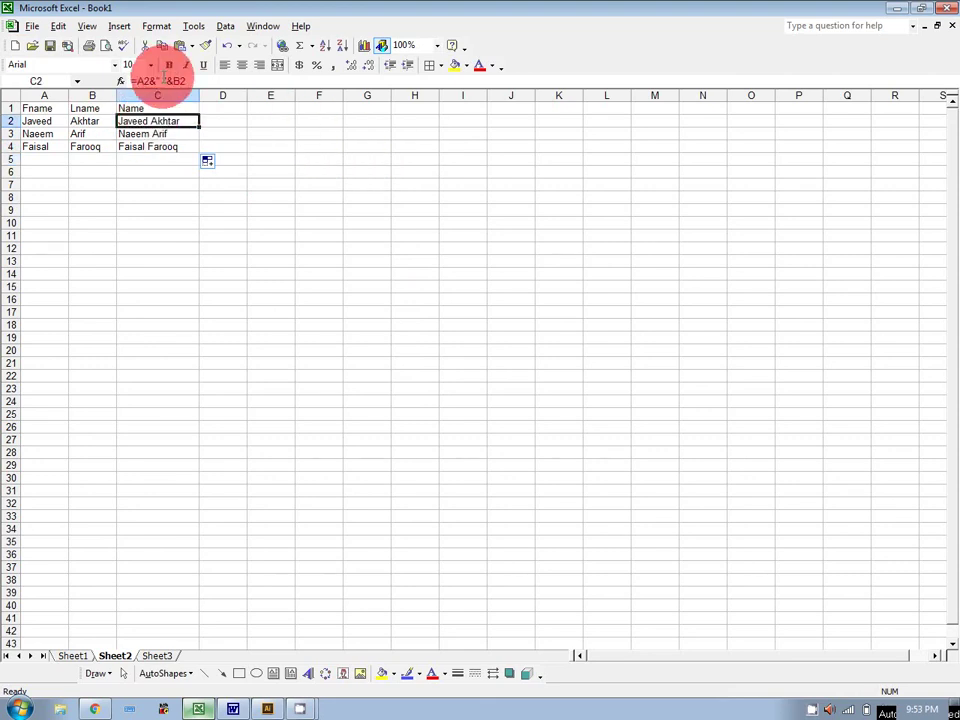
left_click(163, 80)
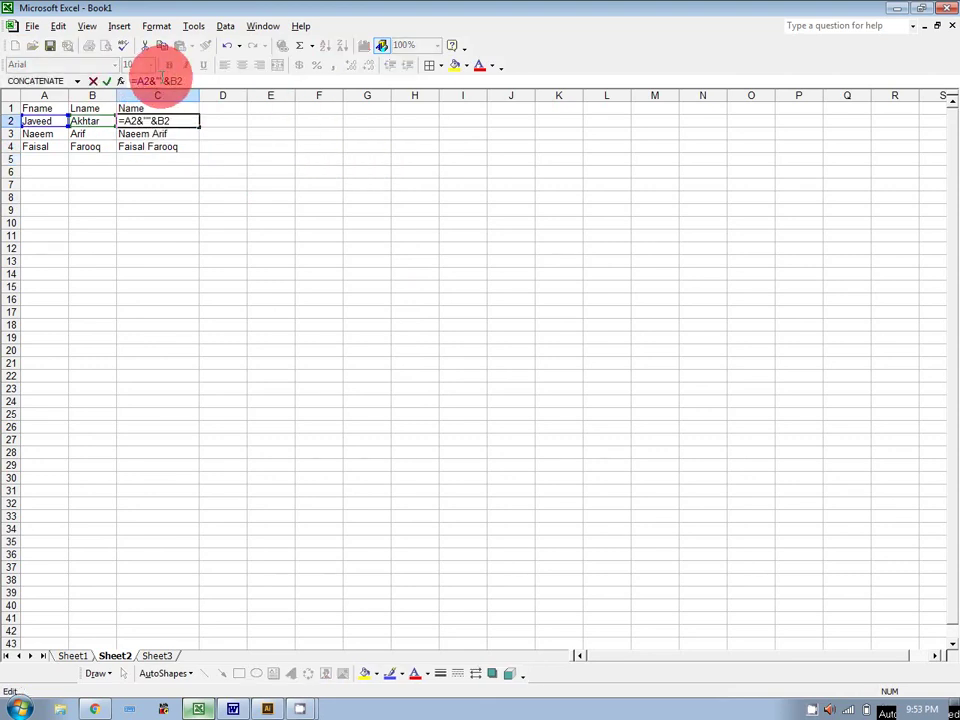
key("BackSpace")
type("-")
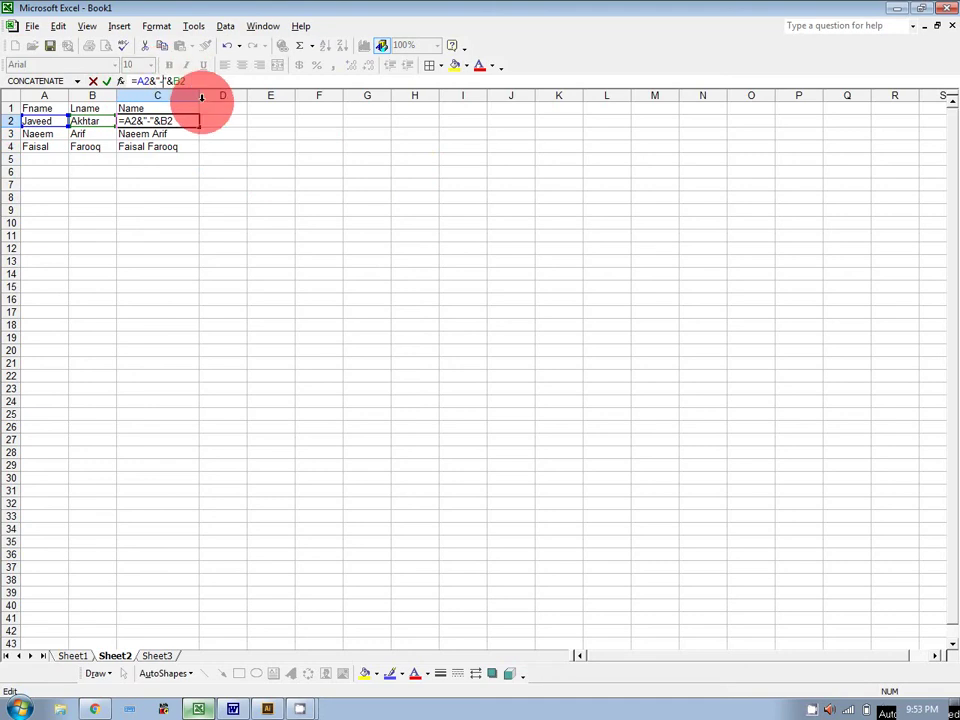
key("Return")
left_click(172, 121)
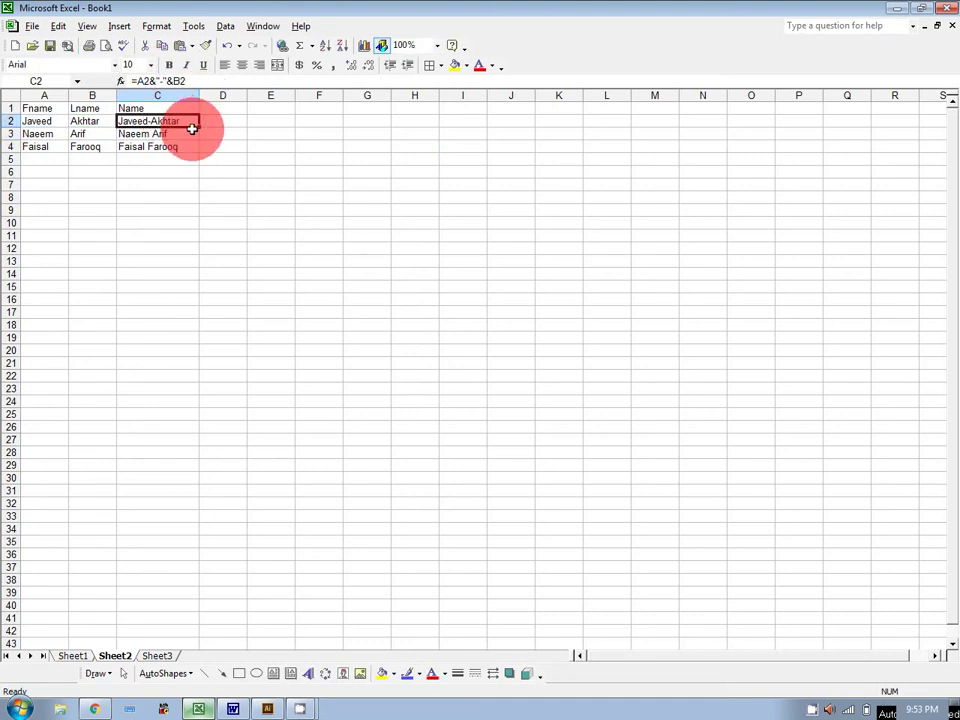
left_click_drag(199, 124, 204, 152)
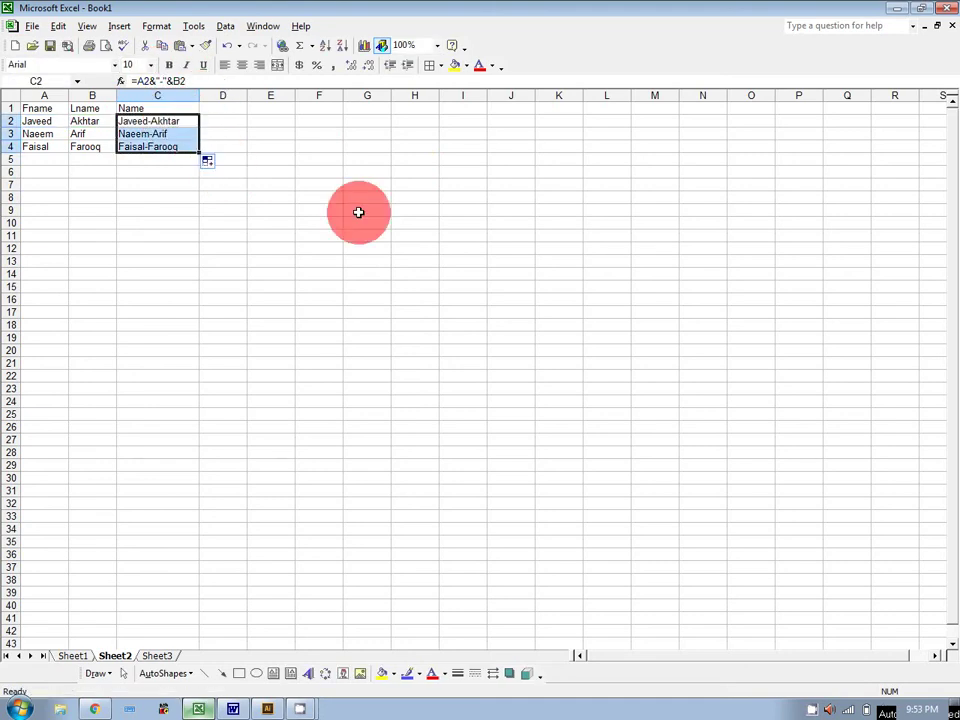
Replace the hyphen in the C2 name formula with a space and fill it down to C4
left_click(161, 80)
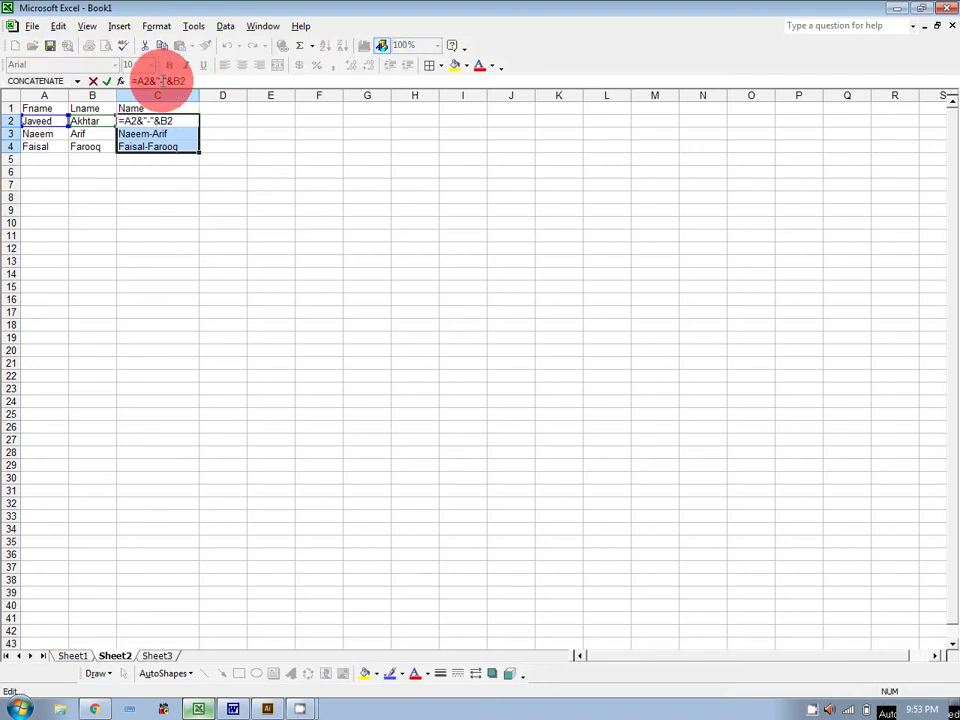
key("BackSpace")
key("Return")
left_click(154, 122)
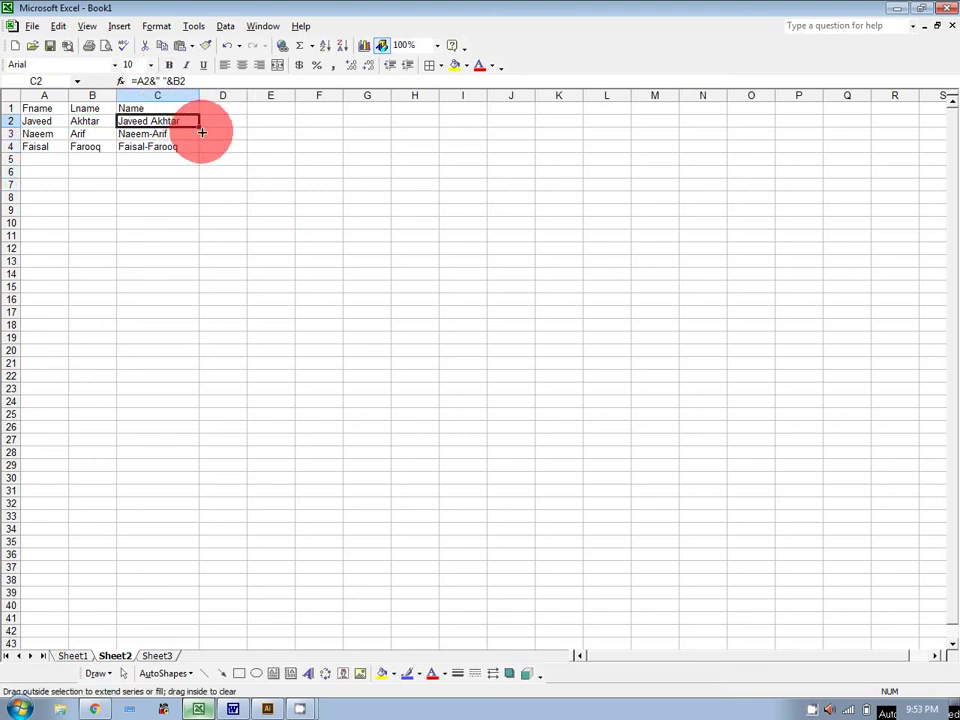
left_click_drag(202, 132, 199, 148)
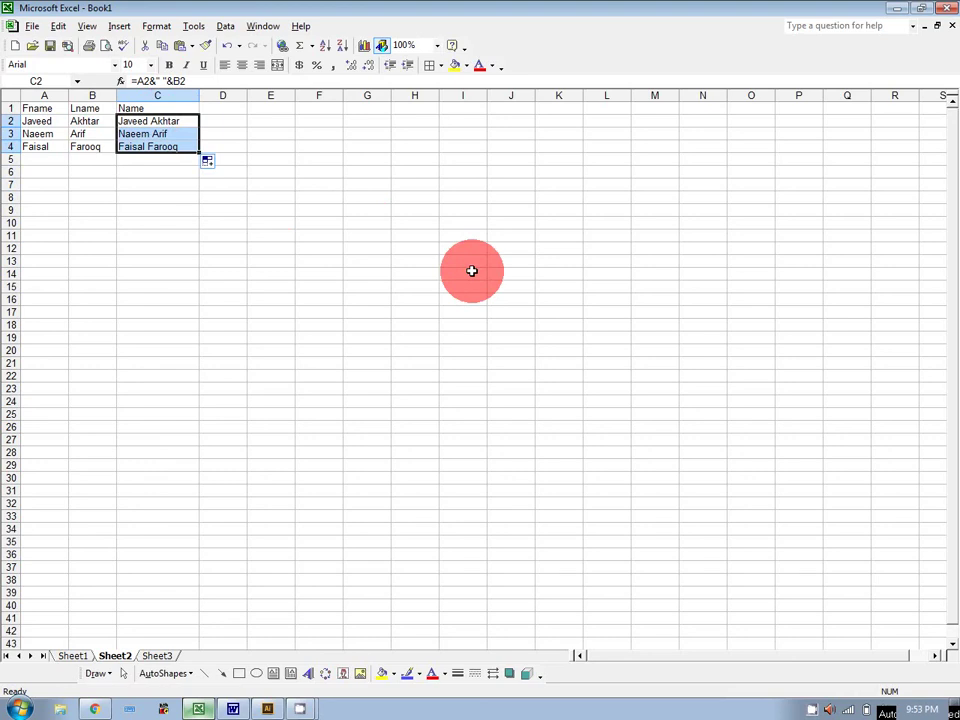
Enter the headings Roll No, Shift and Course in cells F2, G2 and H2
left_click(323, 123)
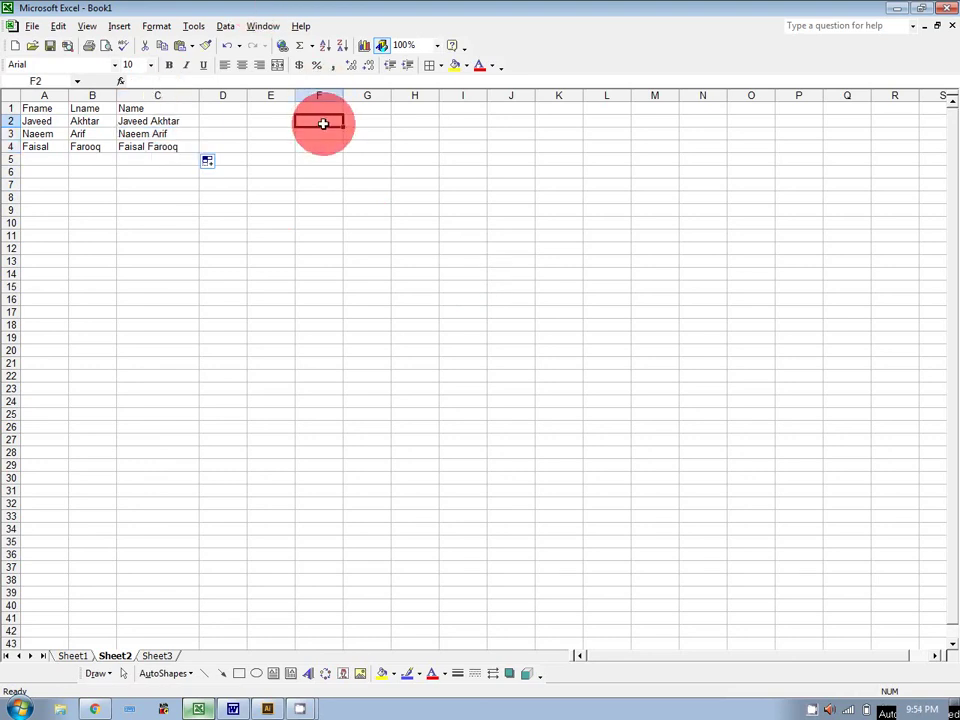
type("R")
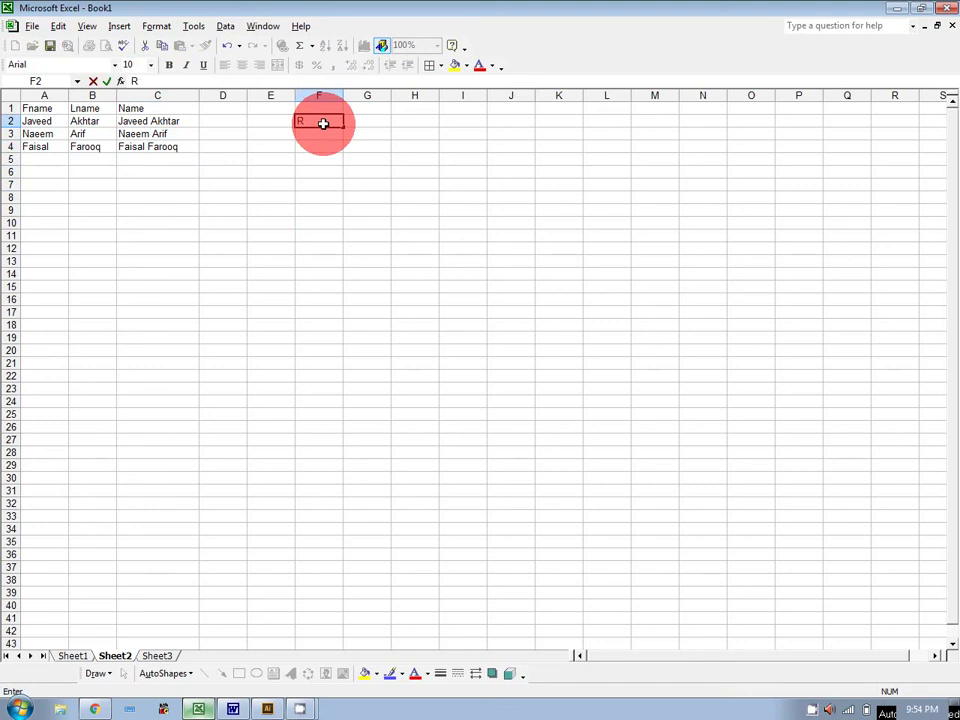
type("oll No")
key("Tab")
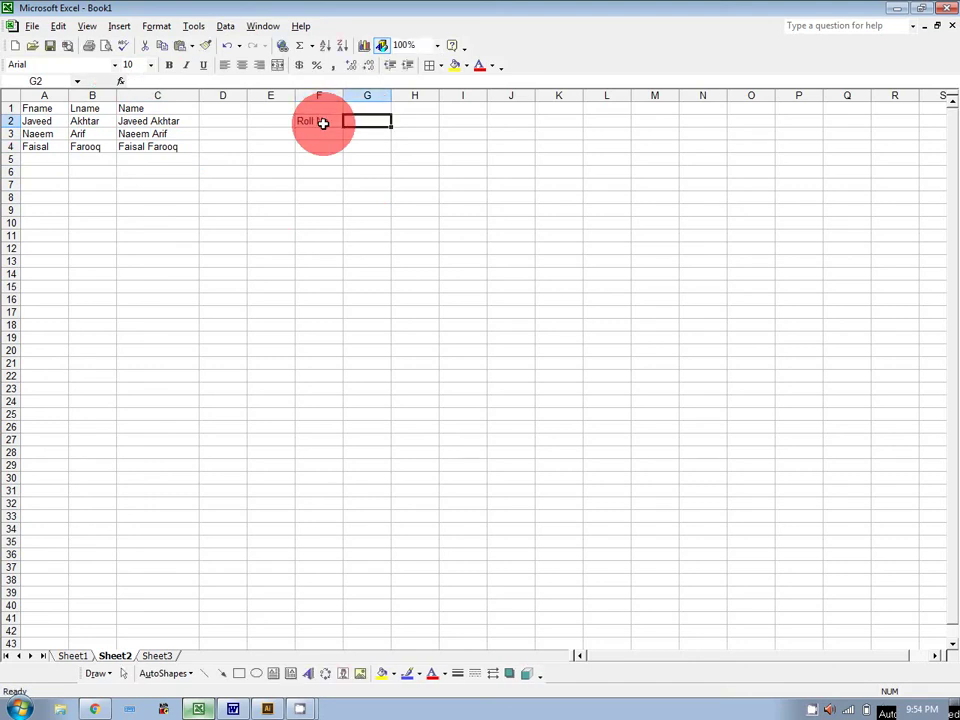
type("Shift")
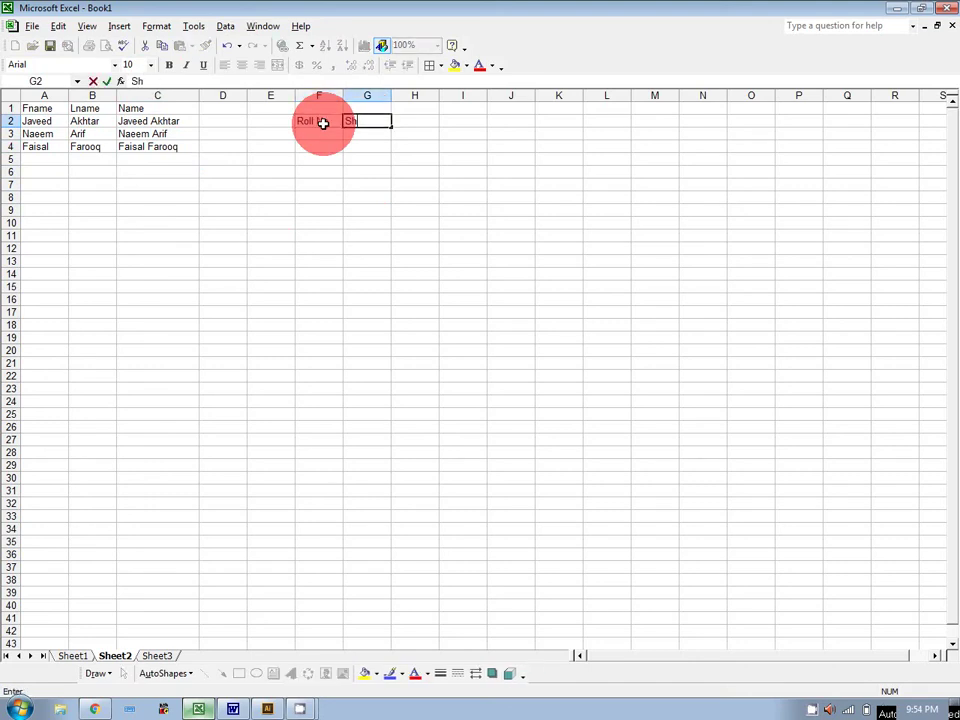
key("Tab")
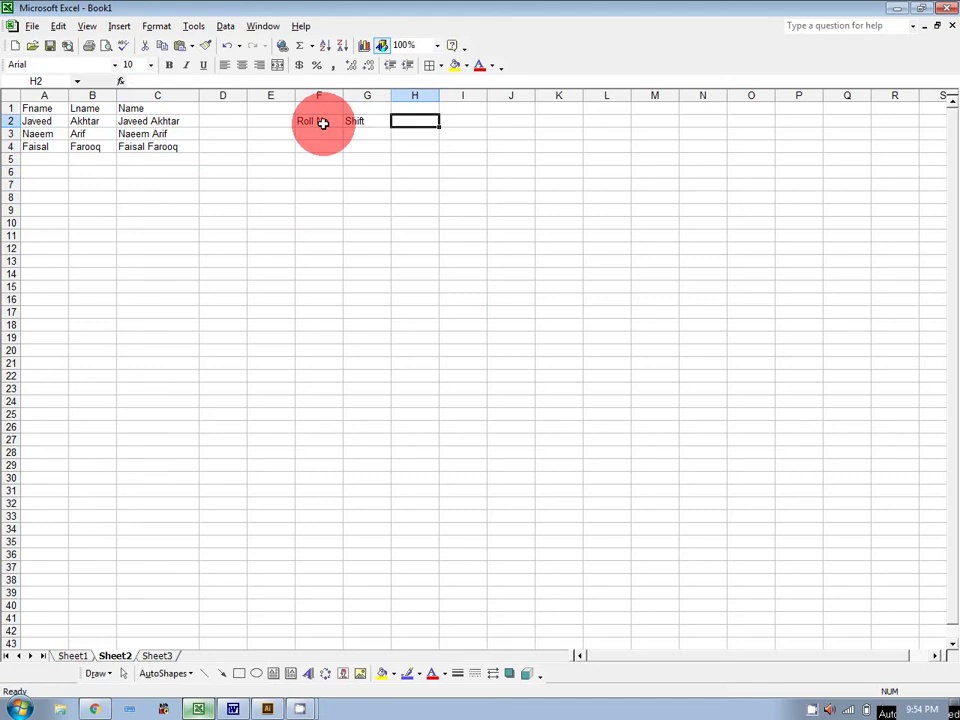
type("Year")
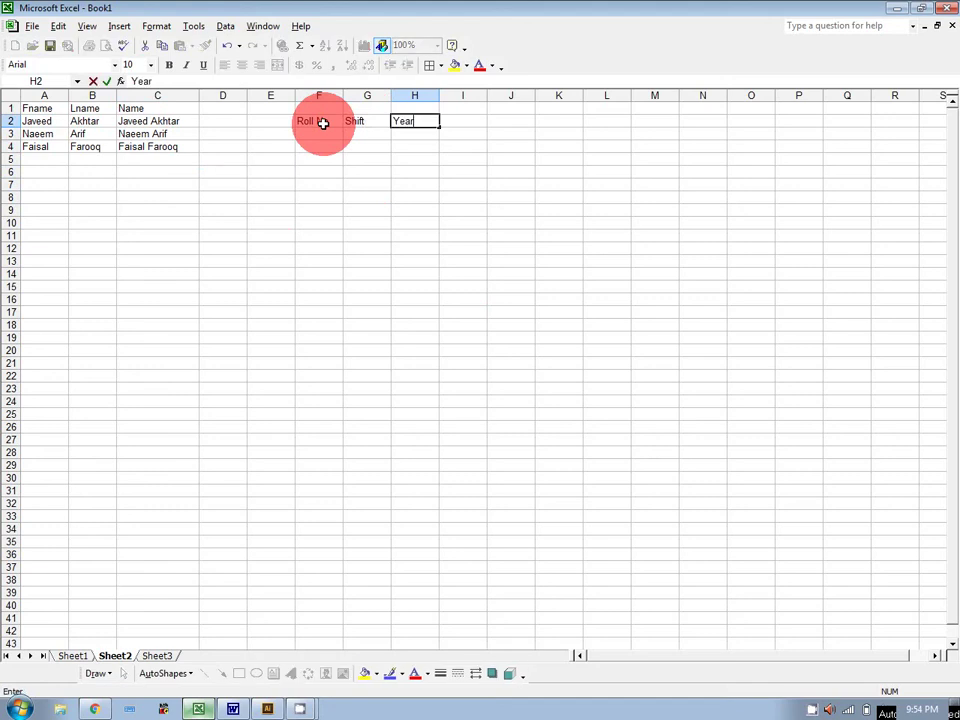
key("BackSpace")
key("BackSpace")
key("BackSpace")
key("BackSpace")
type("Course")
key("Tab")
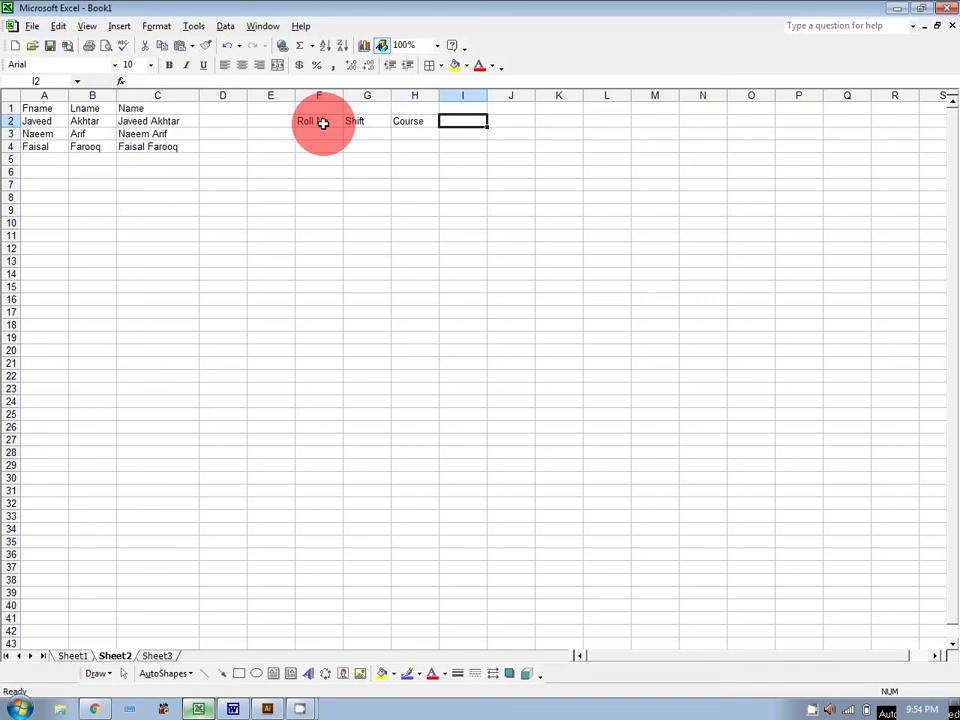
type("YEar")
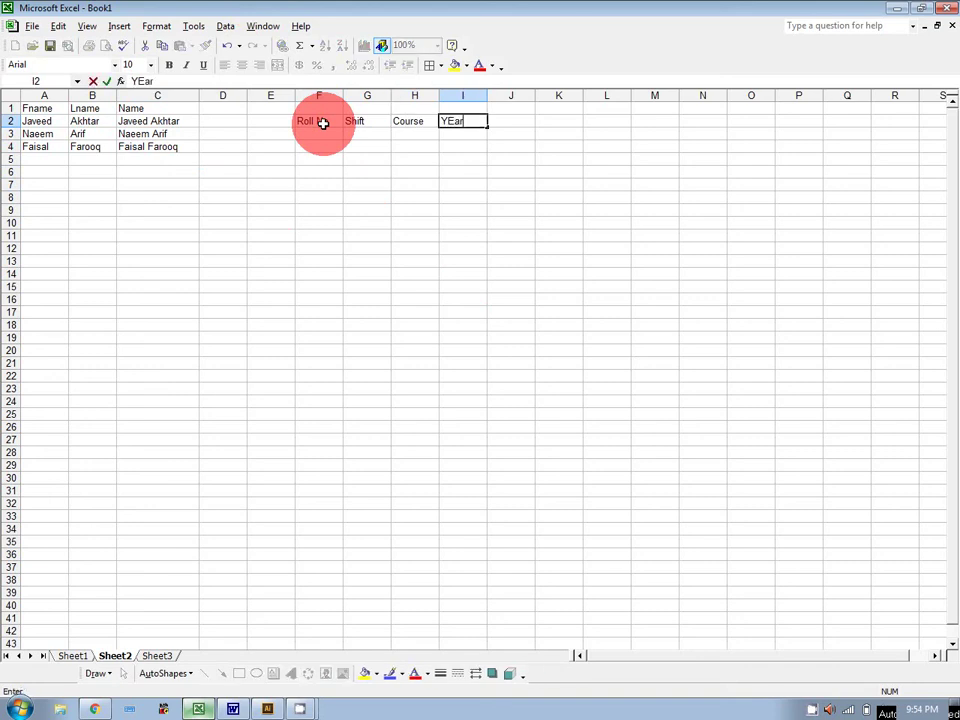
key("BackSpace")
key("BackSpace")
key("BackSpace")
type("ear")
key("BackSpace")
key("BackSpace")
key("BackSpace")
key("BackSpace")
left_click(591, 135)
Enter the roll numbers 101 and 102 in F3 and F4 under Roll No
left_click(311, 131)
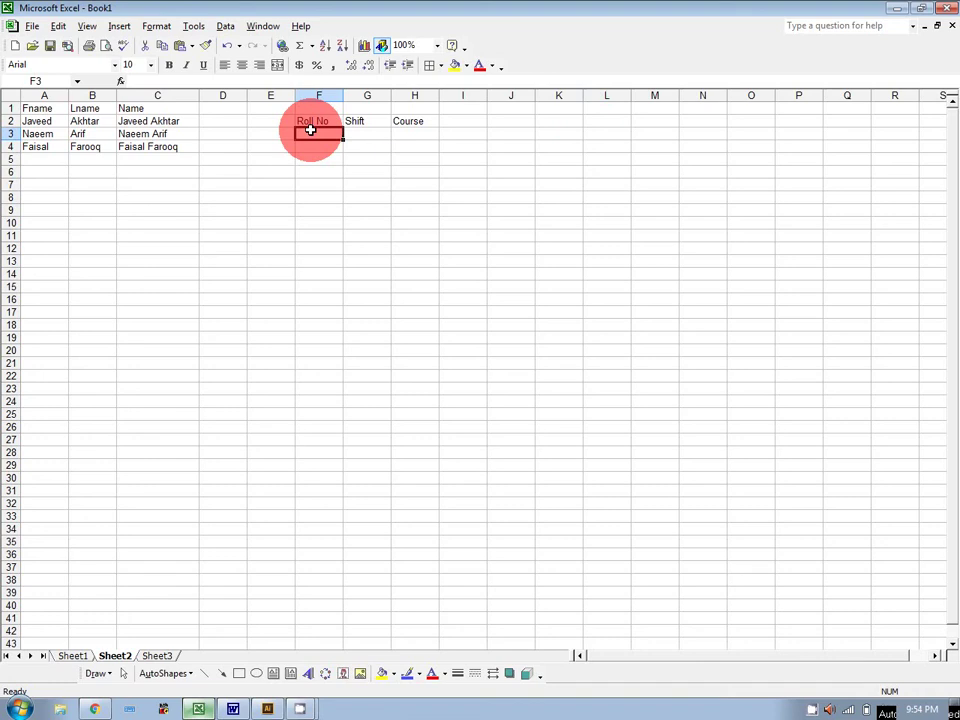
type("101")
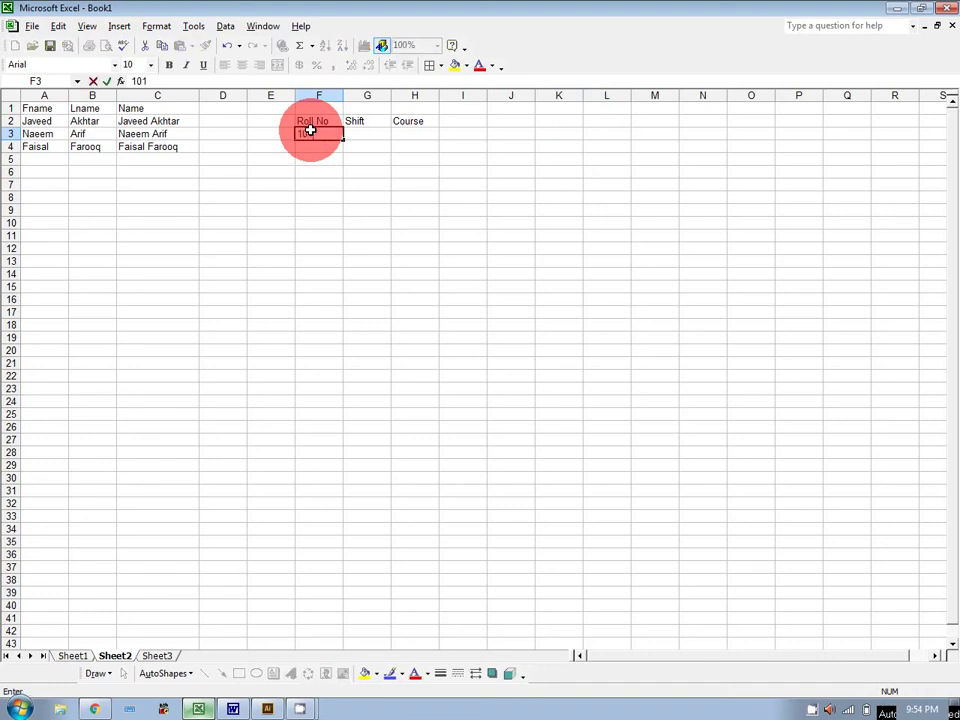
key("Return")
type("102")
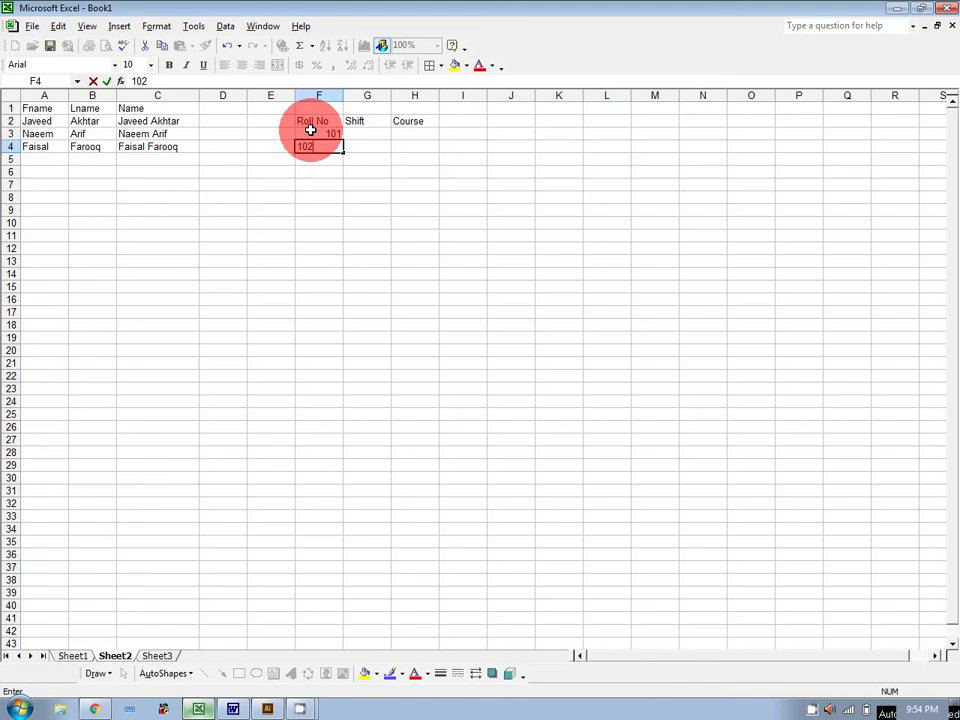
left_click(441, 413)
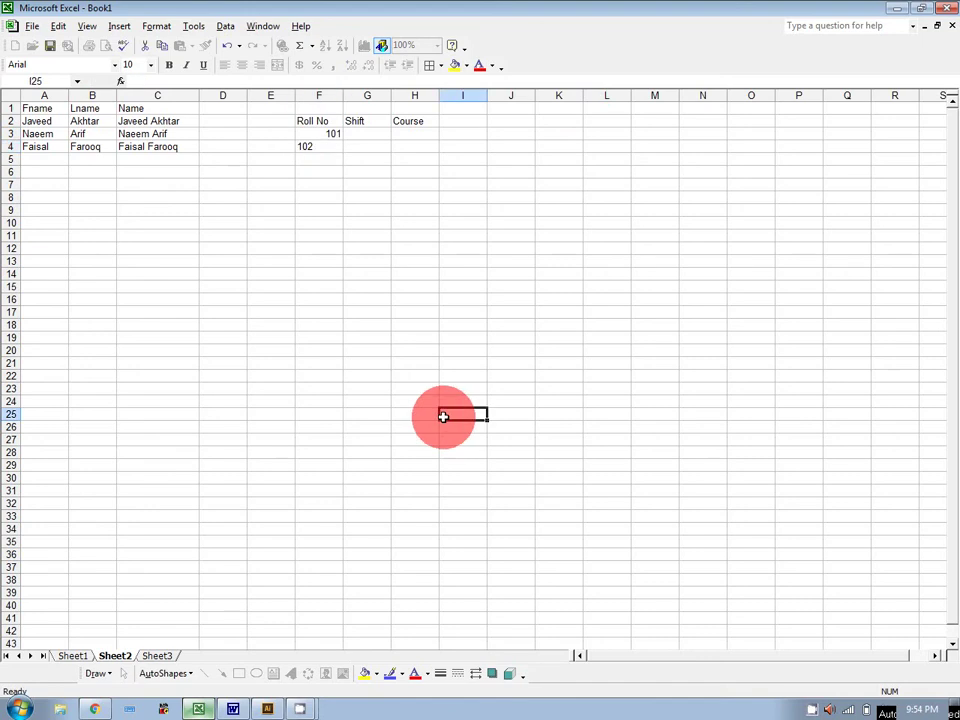
Extend the Roll No series from F3 down to F7 and enter the shift M in G3 and G4
left_click(330, 137)
left_click_drag(330, 137, 348, 190)
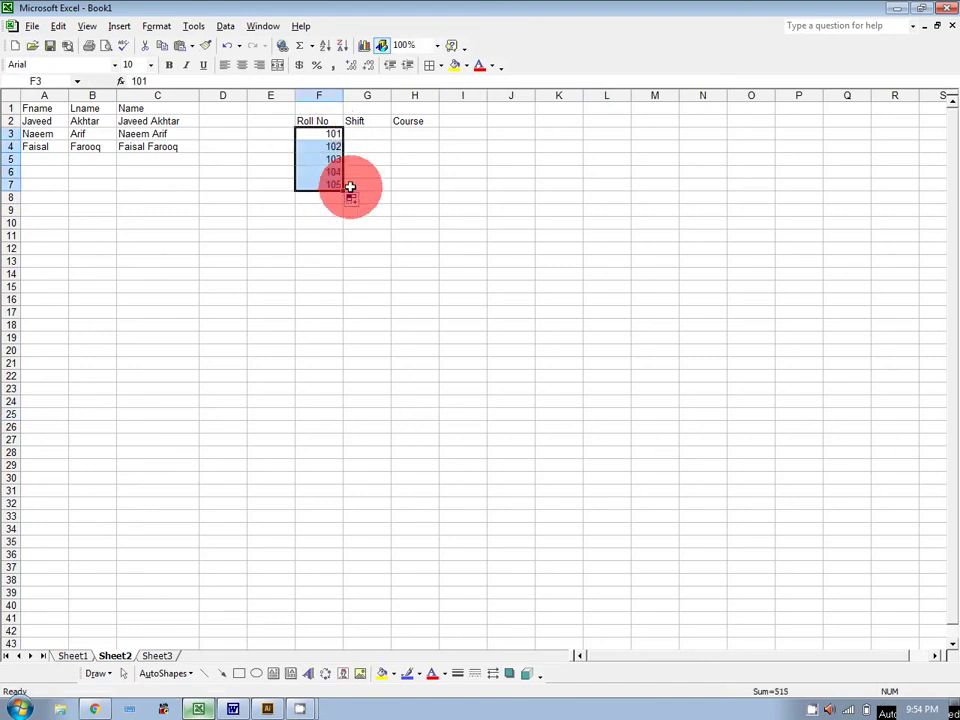
left_click(372, 137)
type("M")
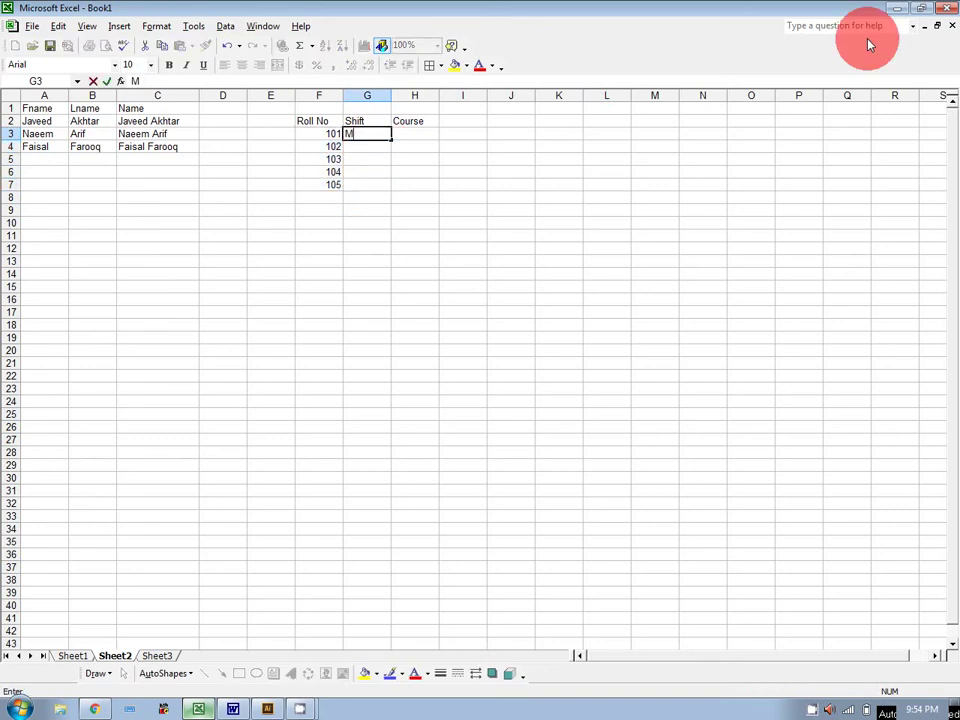
key("Return")
type("M")
key("Return")
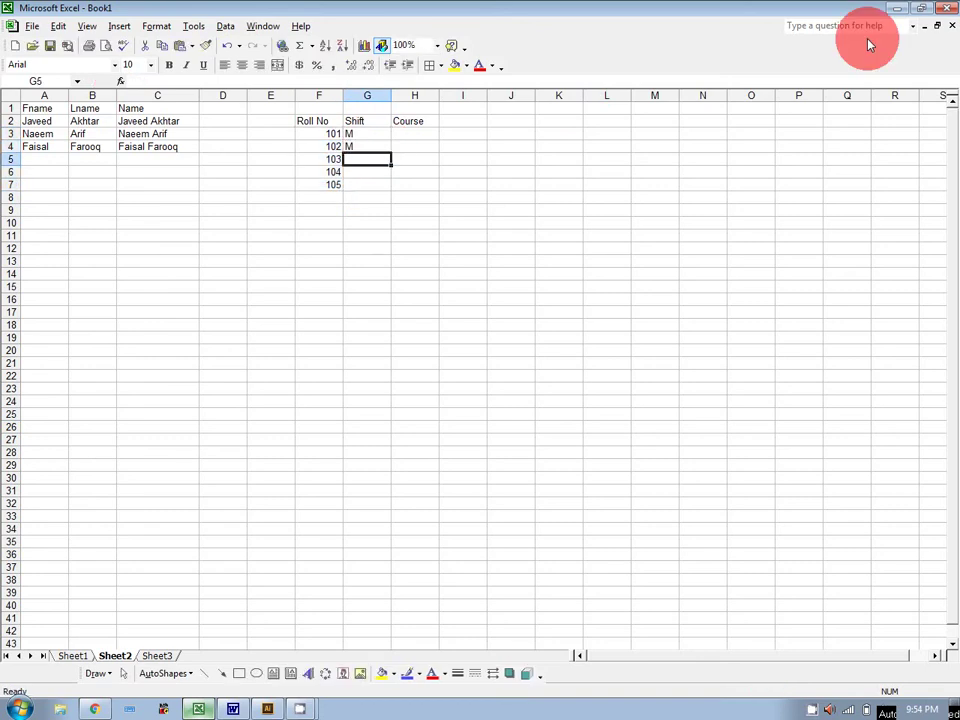
Enter the shifts E, E and M in cells G5, G6 and G7
type("E")
key("Return")
type("E")
key("Return")
type("m")
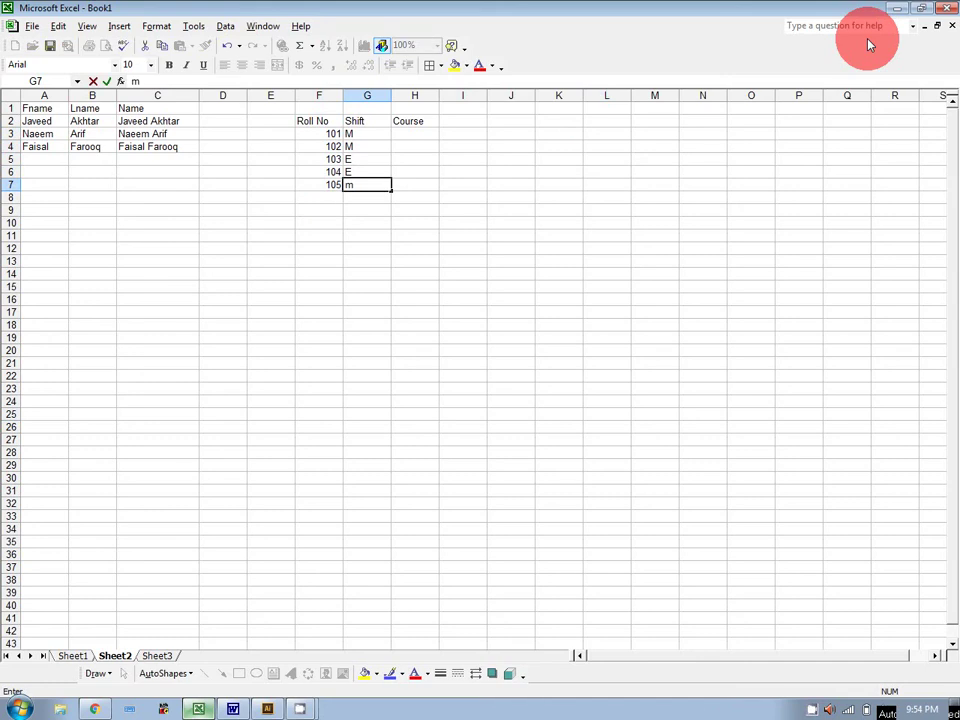
key("BackSpace")
type("M")
left_click(529, 197)
Enter the courses Pro, Ele, Pro, Pro and Ele in H3 to H7 under Course
left_click(414, 131)
type("Pro")
key("Return")
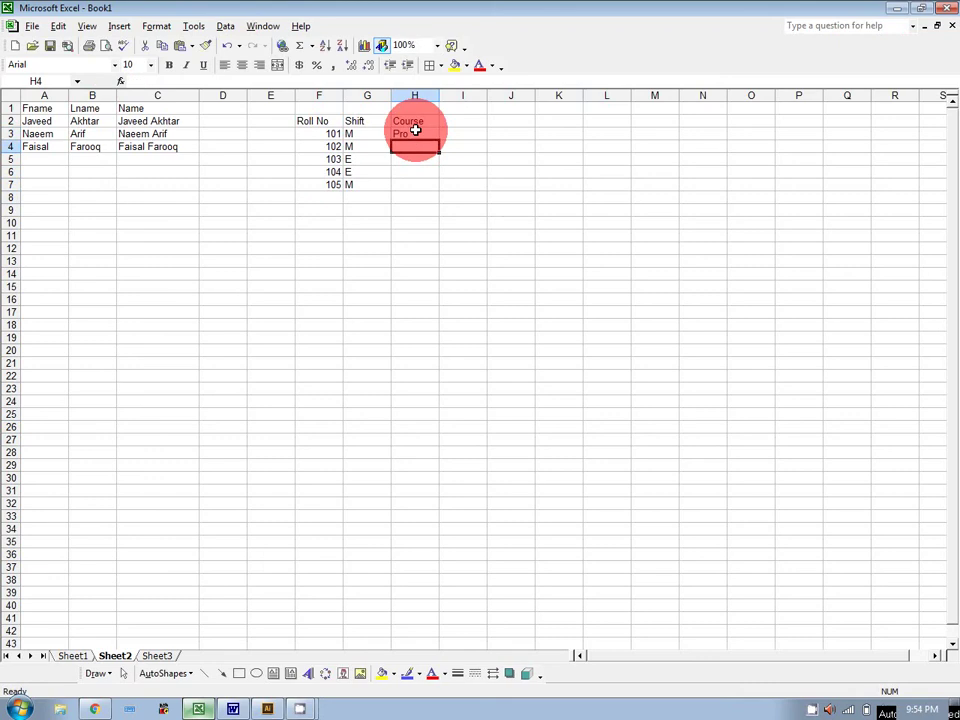
type("Ele")
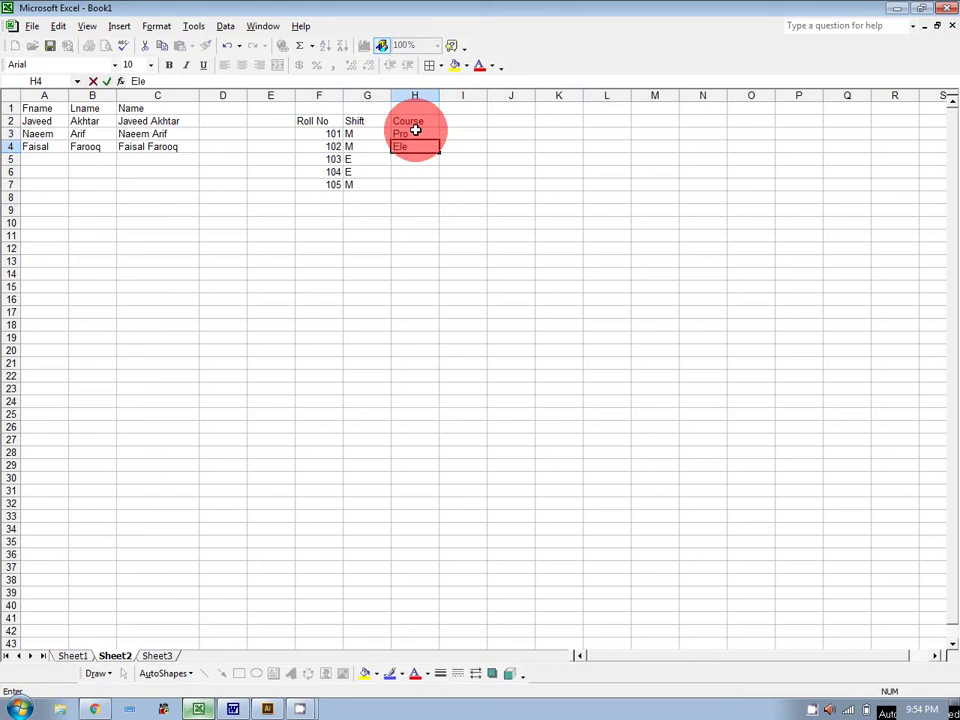
key("Return")
type("Pro")
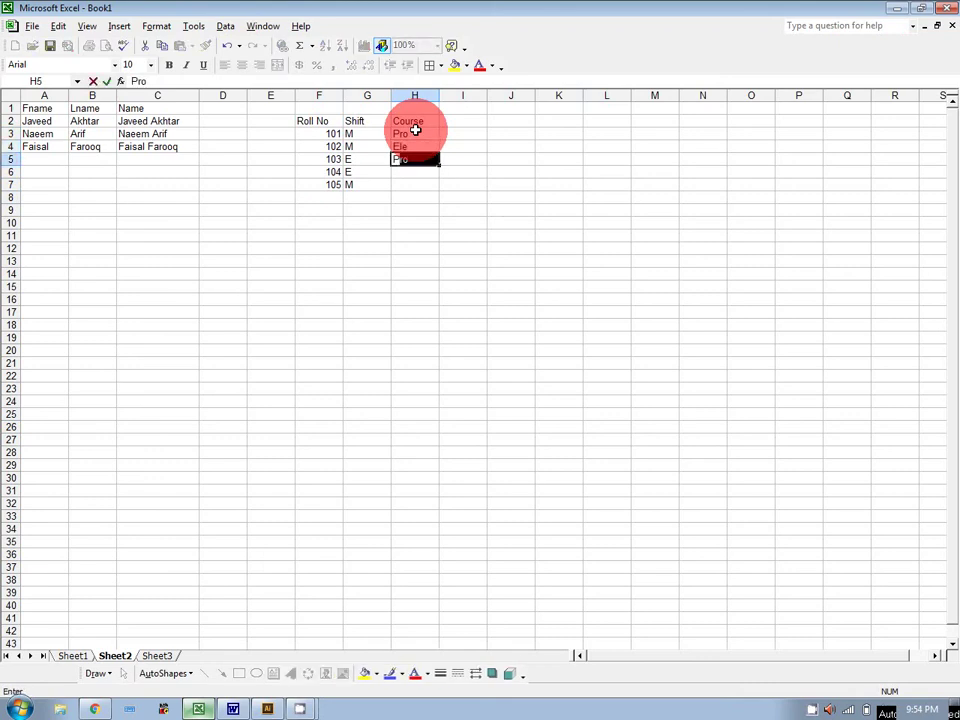
key("Return")
type("p")
key("Return")
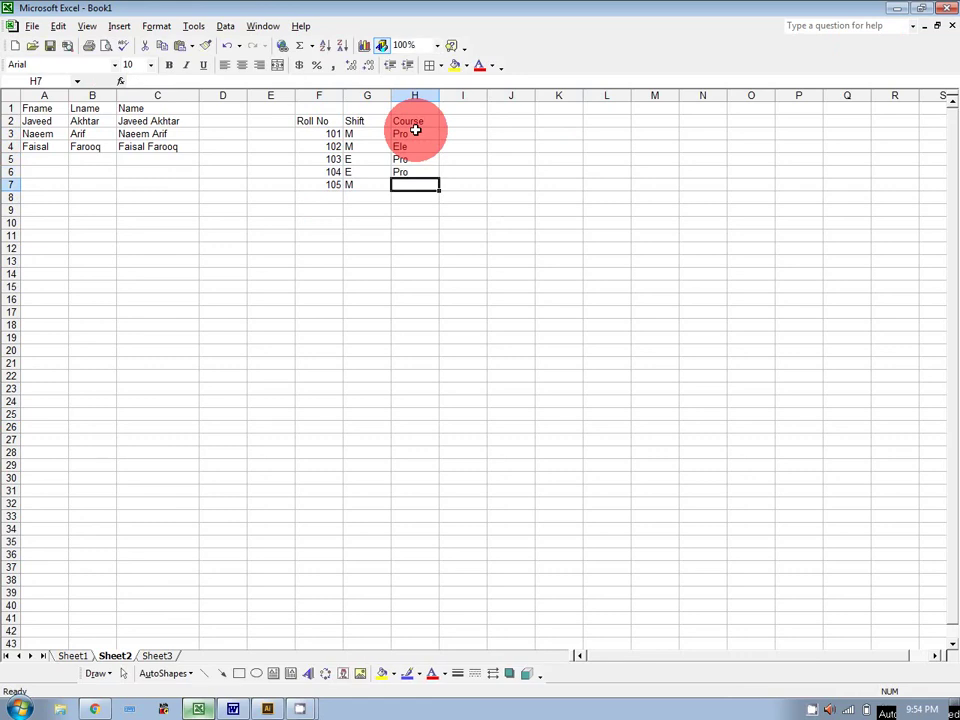
type("e")
key("Return")
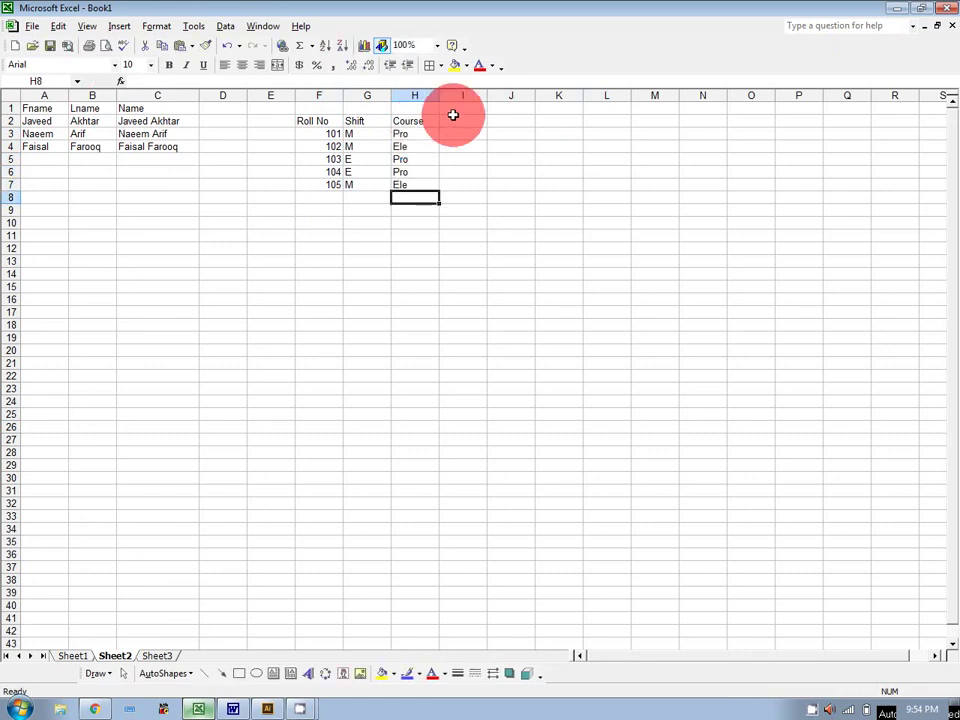
Enter the heading Registration No in I2 and autofit the width of column I
left_click(456, 118)
type("Registar")
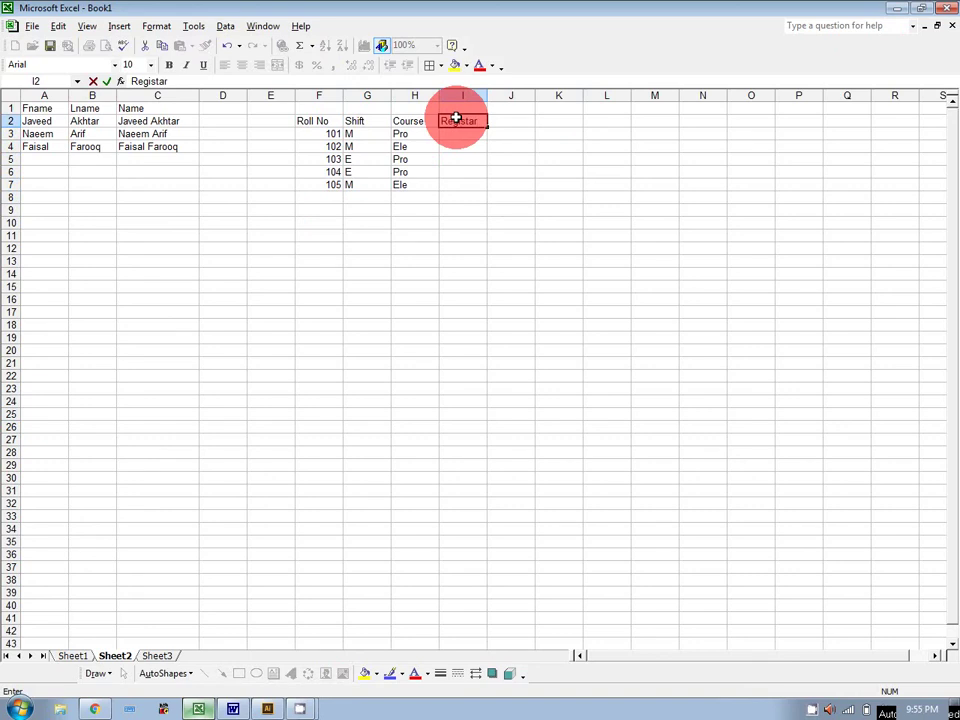
key("BackSpace")
key("BackSpace")
type("ration No")
left_click(535, 184)
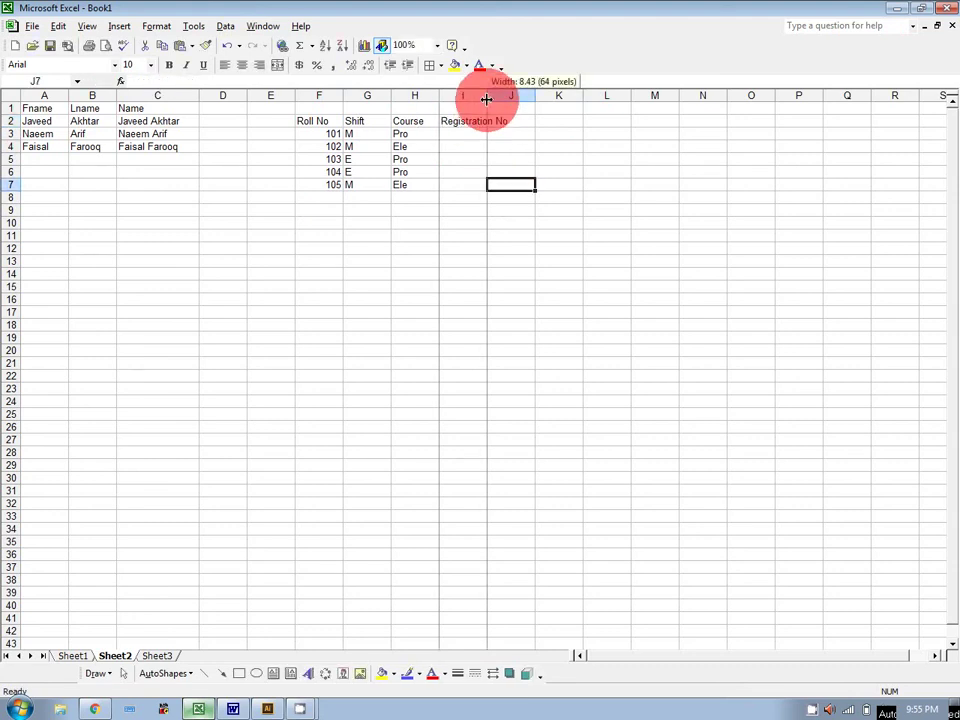
double_click(486, 95)
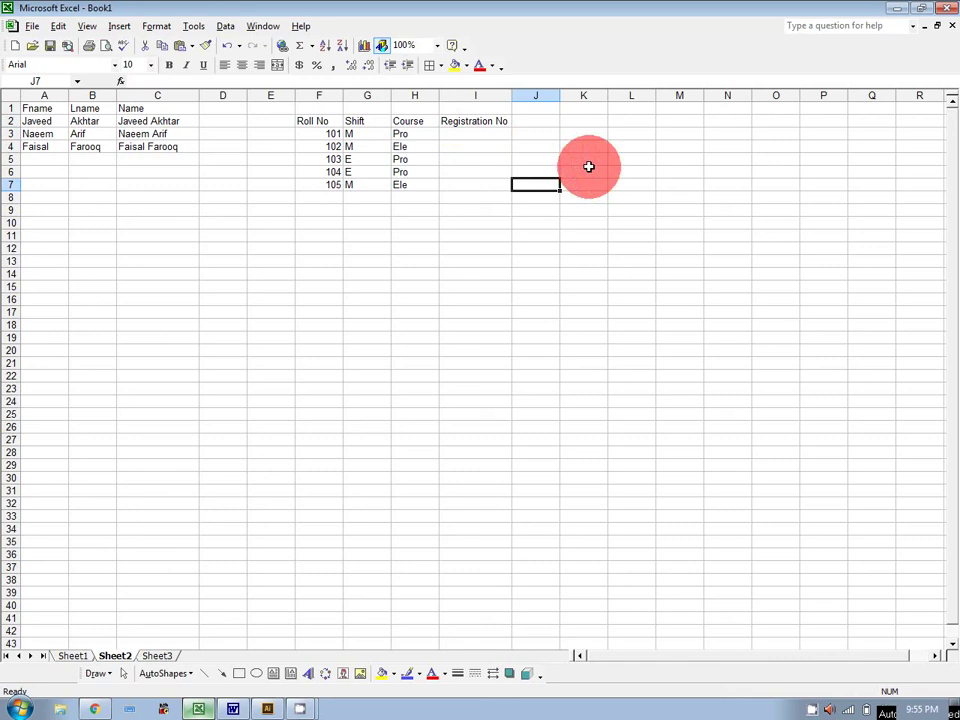
Enter the sample registration number 101-M-Pro-2021 in cell N4, highlighting its roll number, shift and course parts
left_click(728, 145)
type("101-")
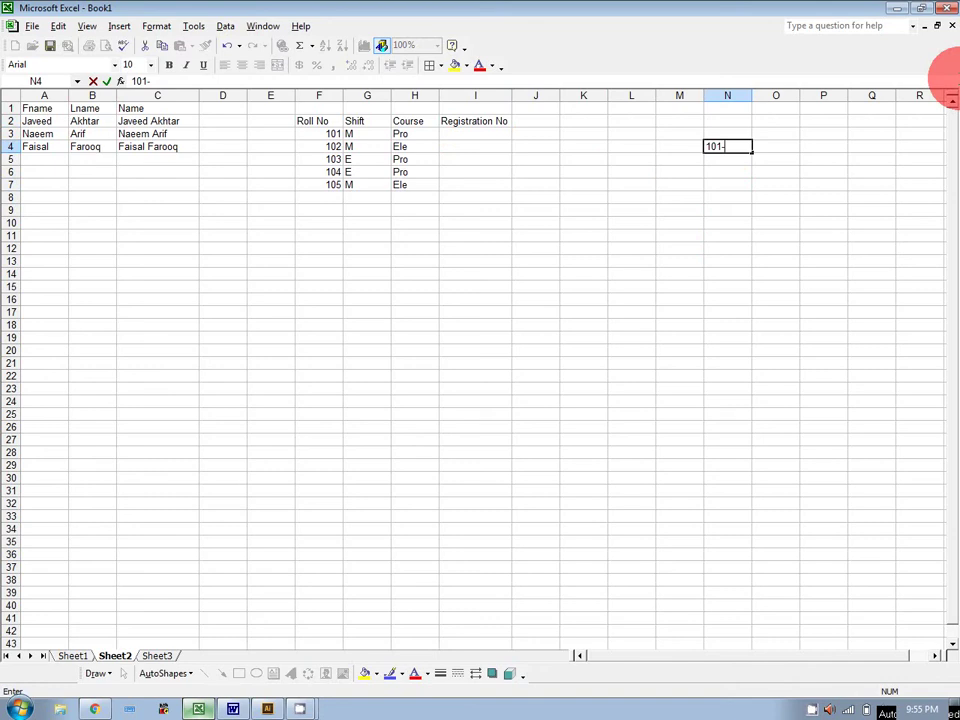
type("N")
key("BackSpace")
type("M-Pro-2021")
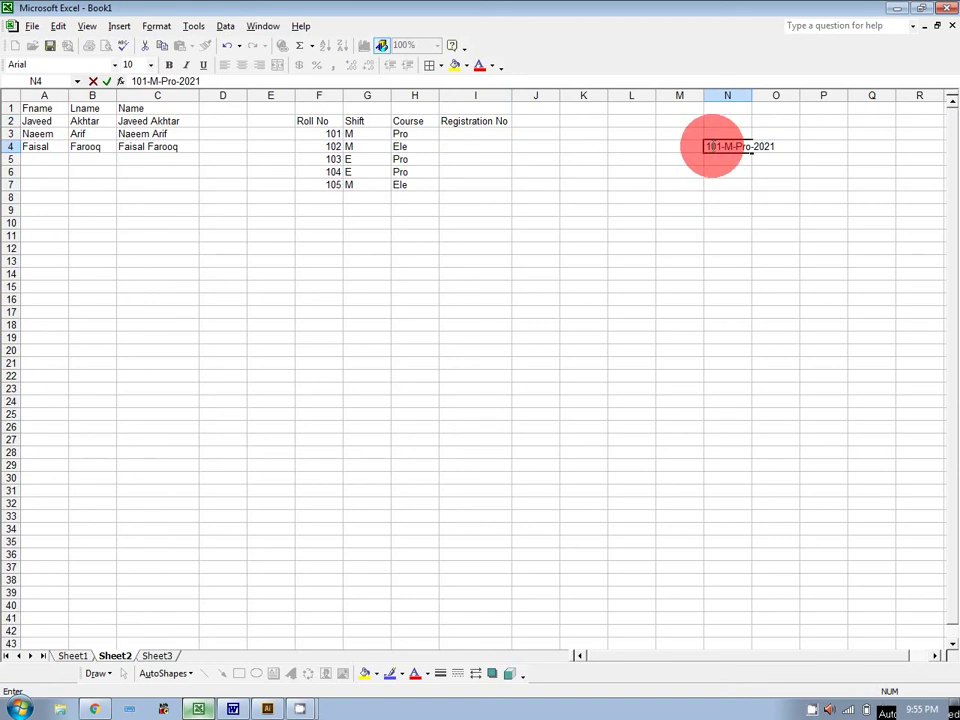
left_click_drag(706, 146, 720, 146)
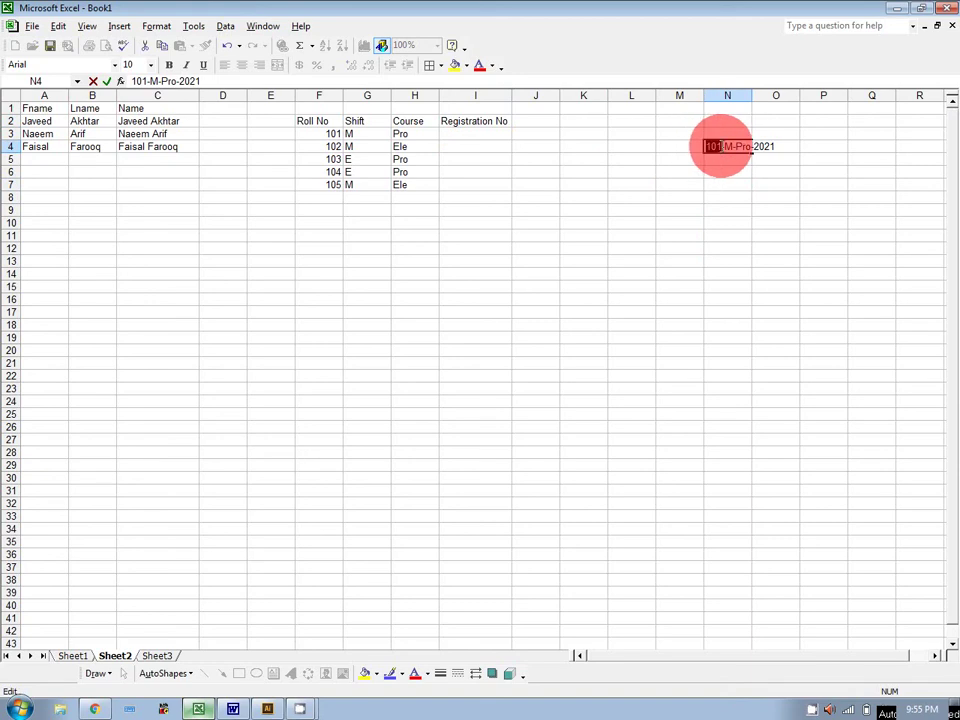
left_click_drag(725, 146, 732, 148)
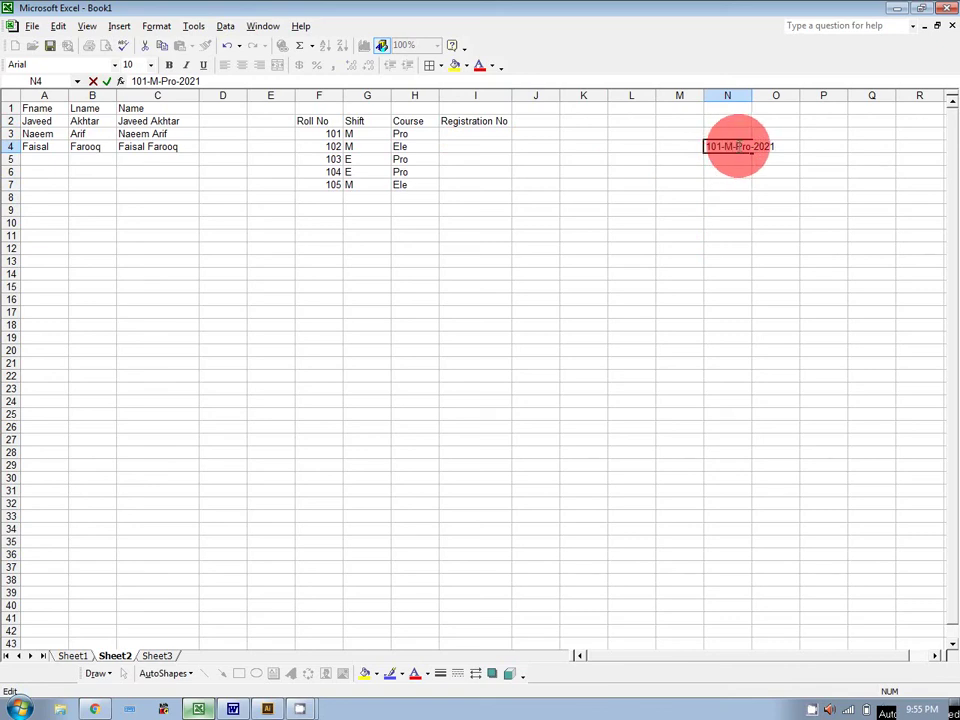
left_click_drag(737, 147, 751, 147)
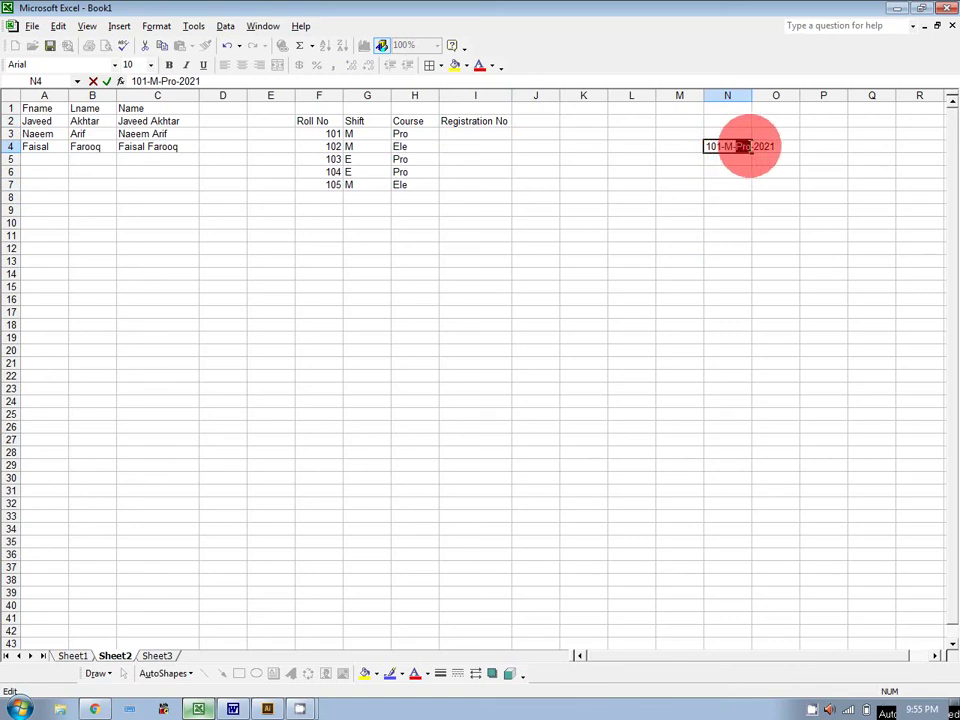
left_click(709, 160)
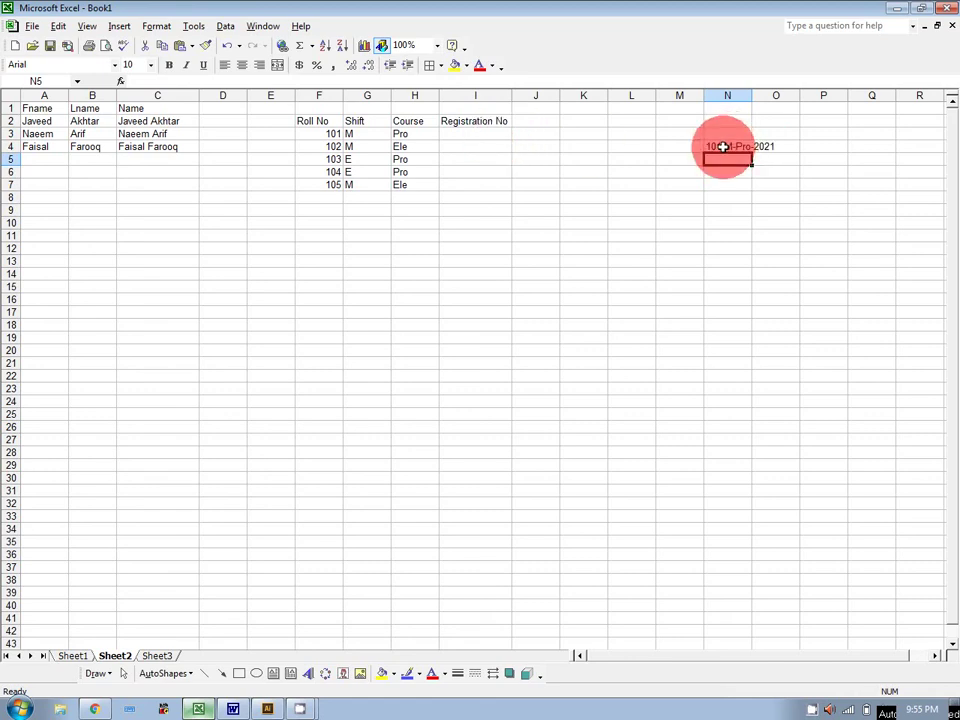
Enter the formula =F3&"-"&G3&"-"&H3&"-2021" in I3 to build the registration number
left_click(493, 132)
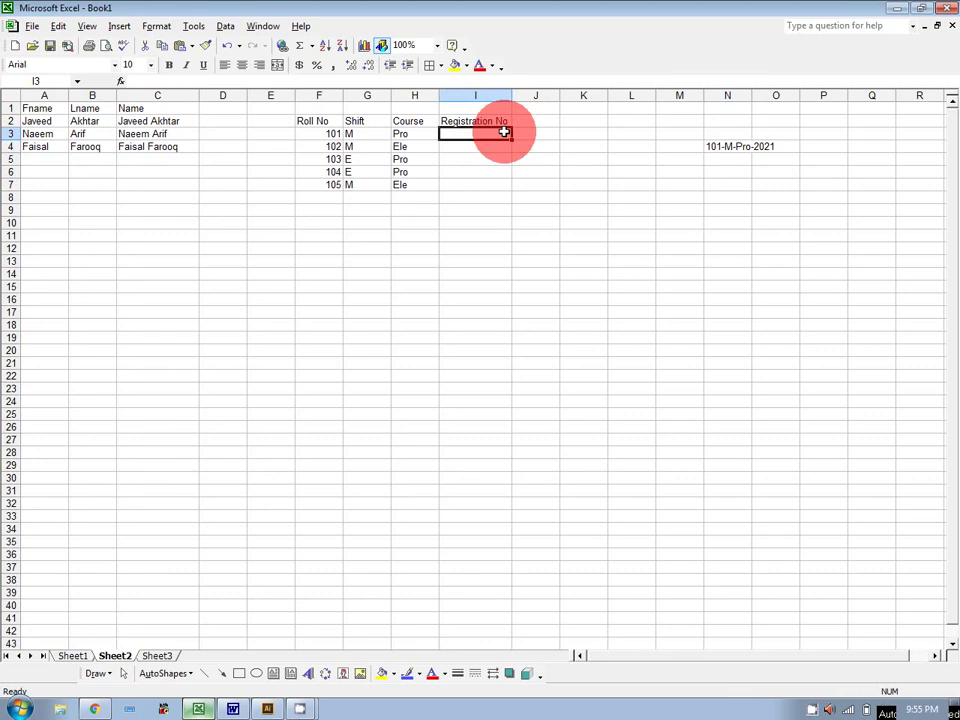
type("=")
left_click(313, 134)
type("&\"-\"")
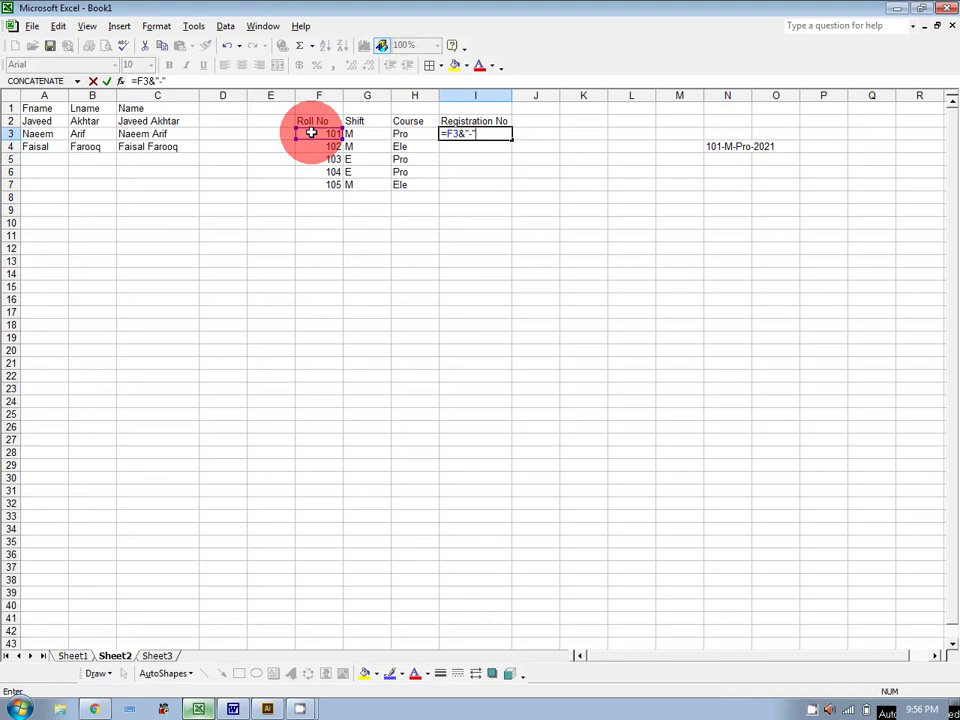
type("&")
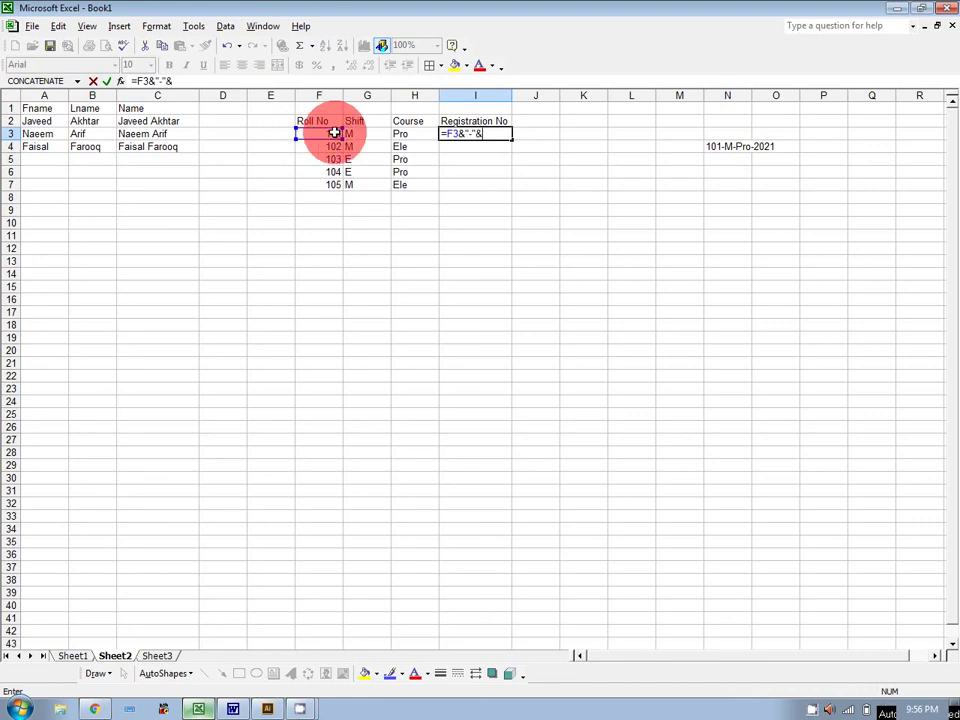
left_click(351, 134)
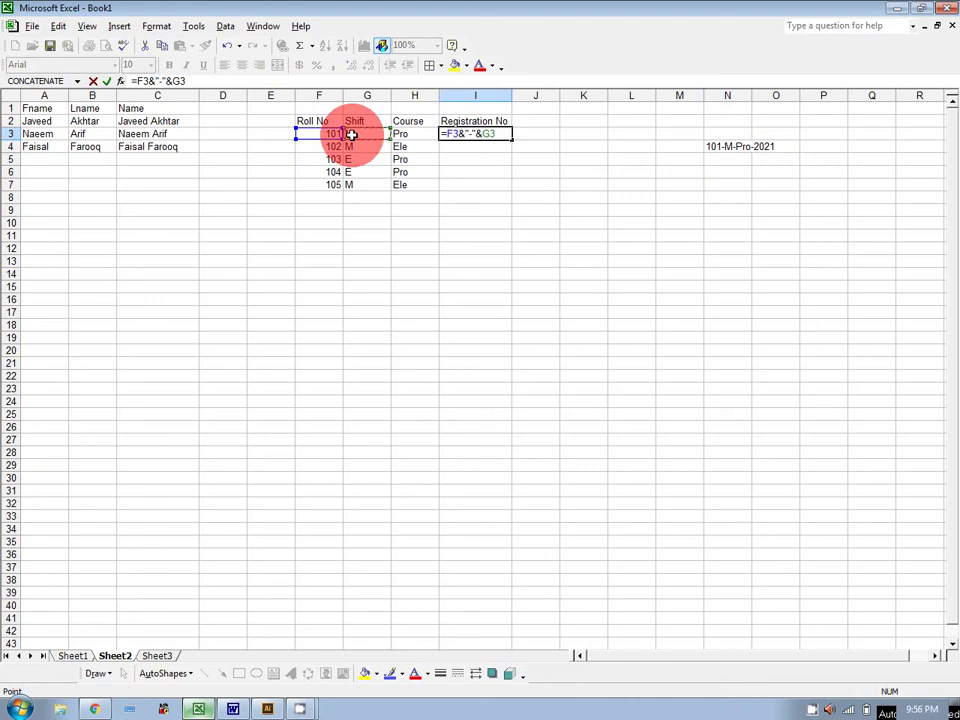
type("&\"-\"&")
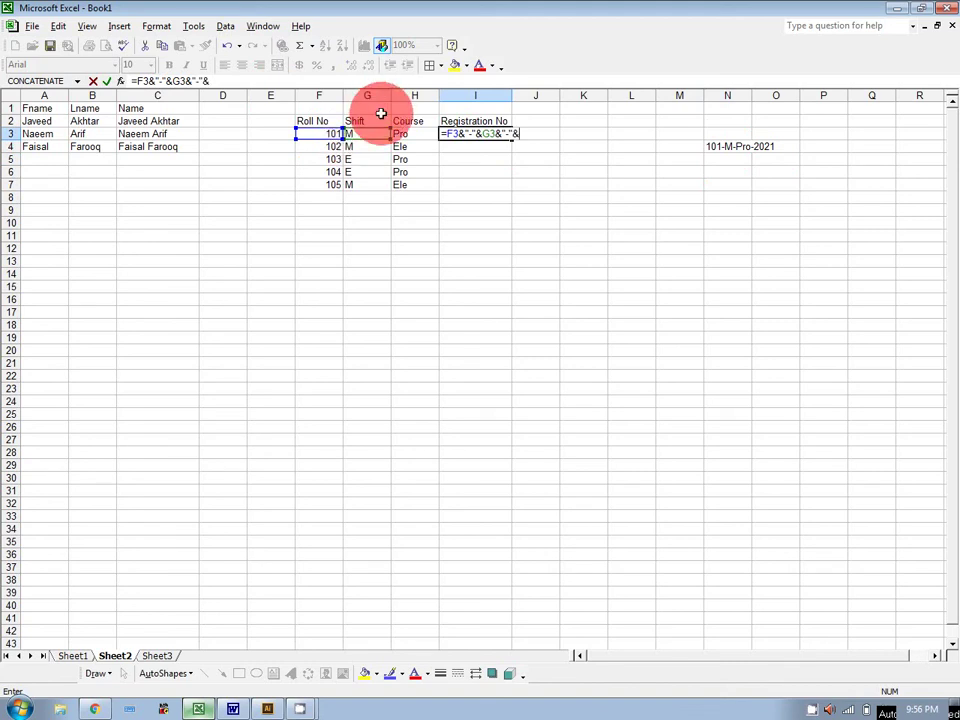
left_click(405, 134)
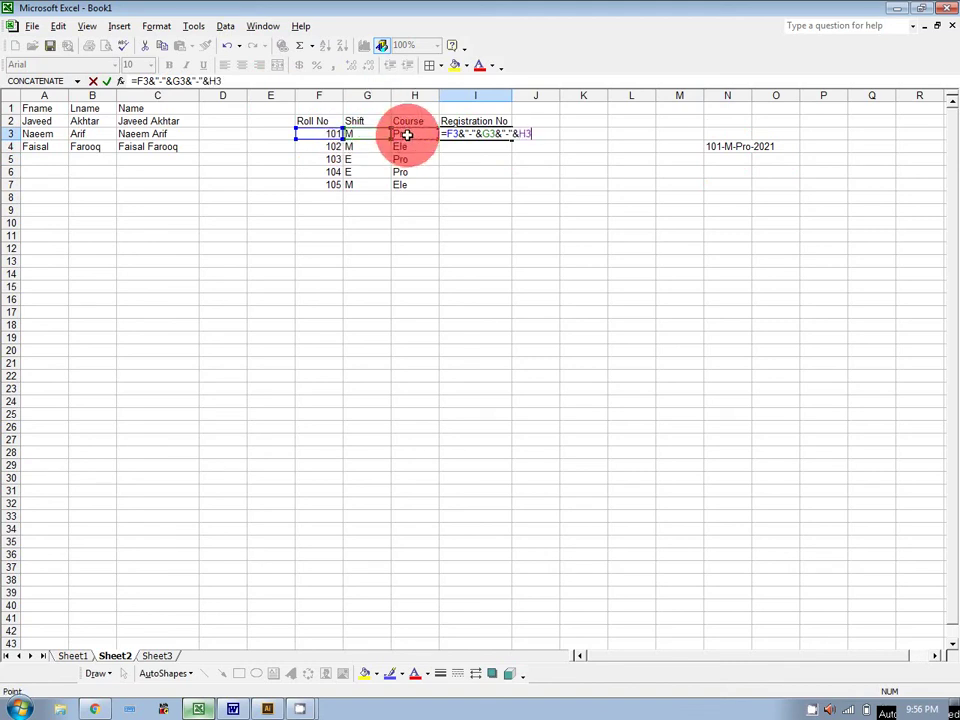
type("&\"")
type("-2-21")
key("BackSpace")
key("BackSpace")
key("BackSpace")
type("021@")
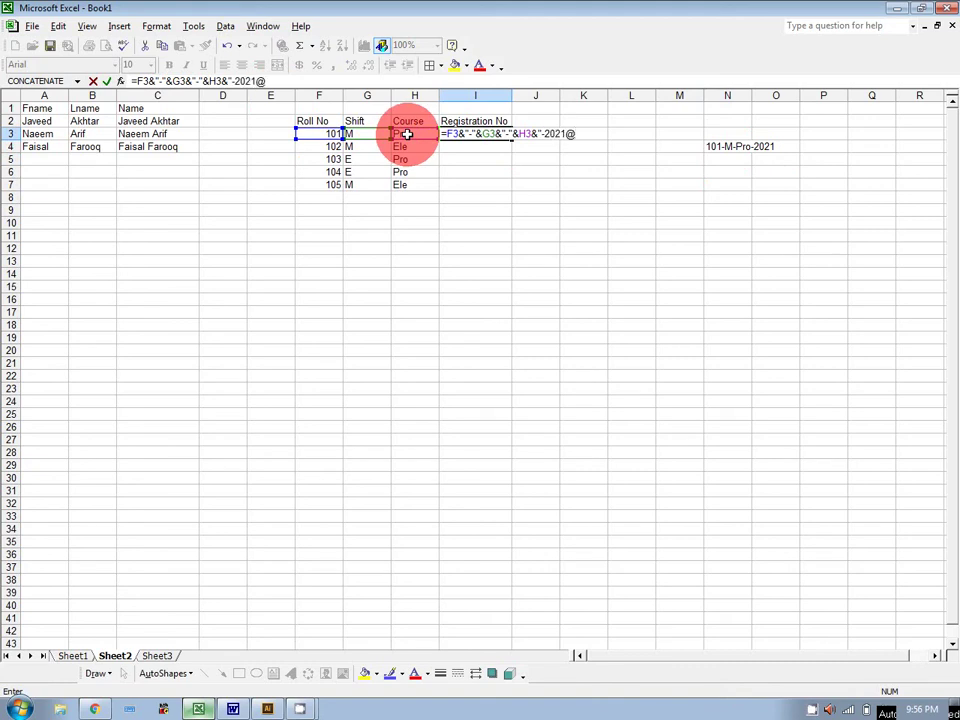
key("BackSpace")
type("\"")
key("Return")
Widen column I slightly and fill the I3 registration number formula down to I7
left_click_drag(507, 94, 512, 94)
left_click(510, 135)
left_click_drag(515, 141, 514, 188)
left_click(578, 185)
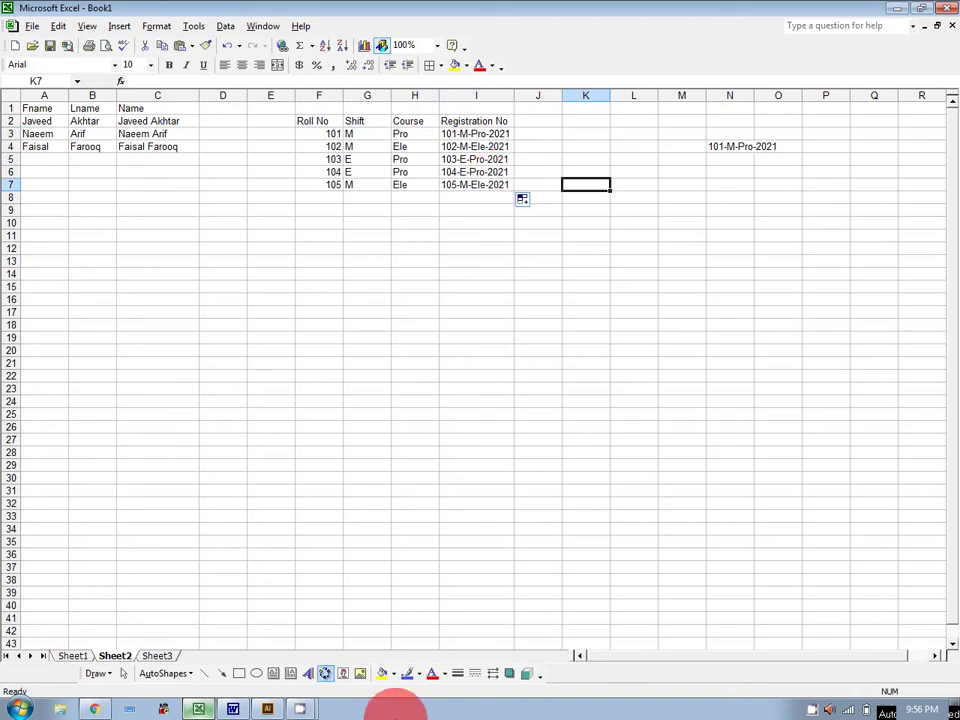
Switch to Word, highlight the hyphen separator in the name-joining example and insert a space after its first &
left_click(238, 708)
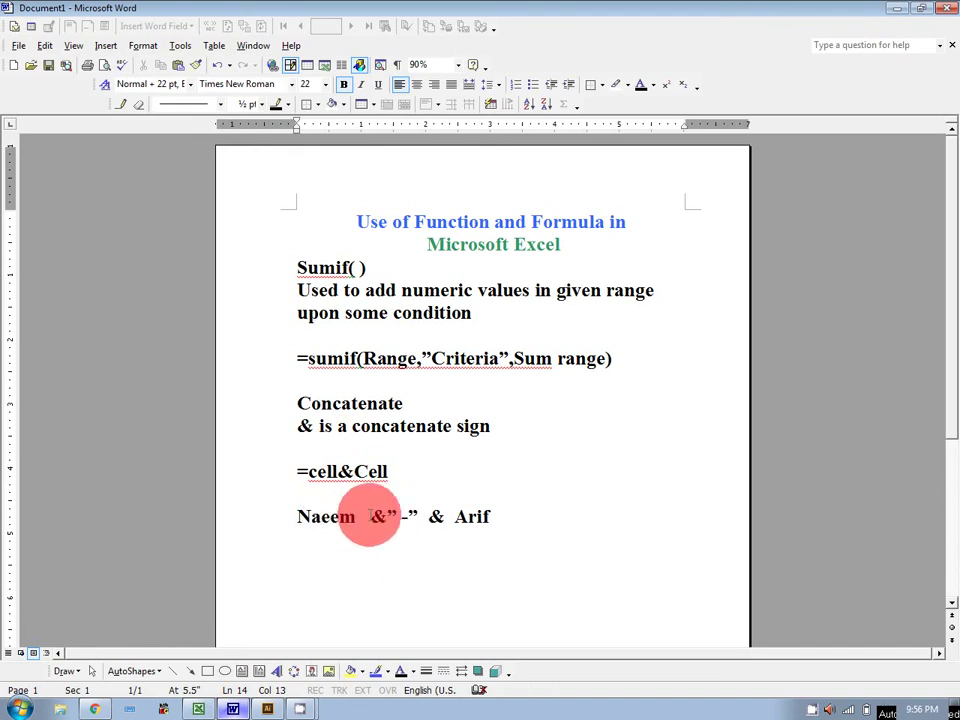
left_click_drag(388, 516, 420, 516)
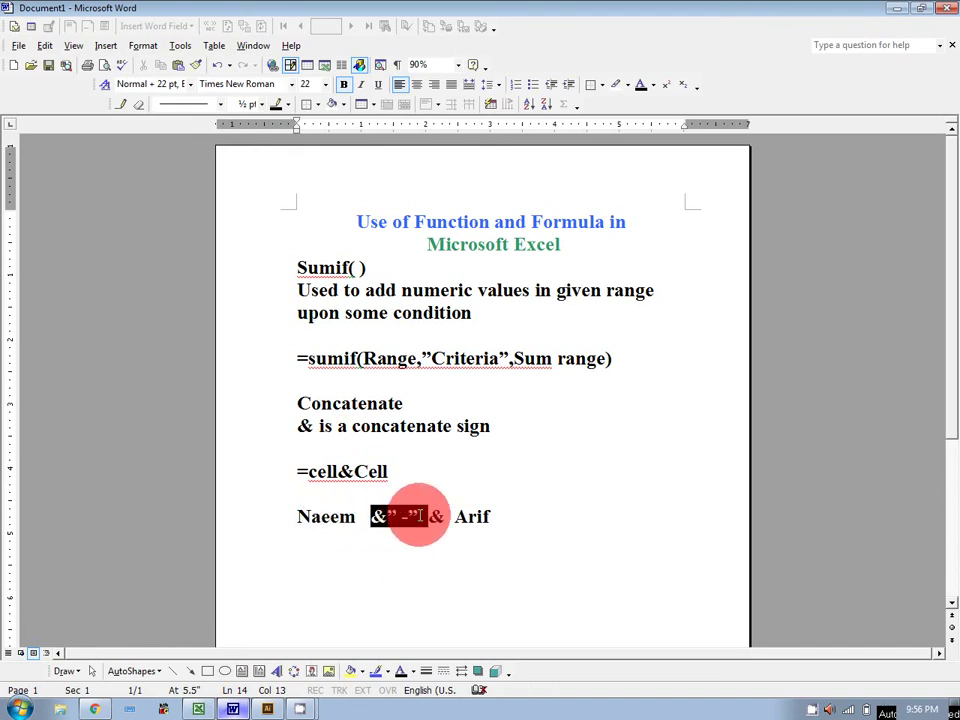
left_click(391, 516)
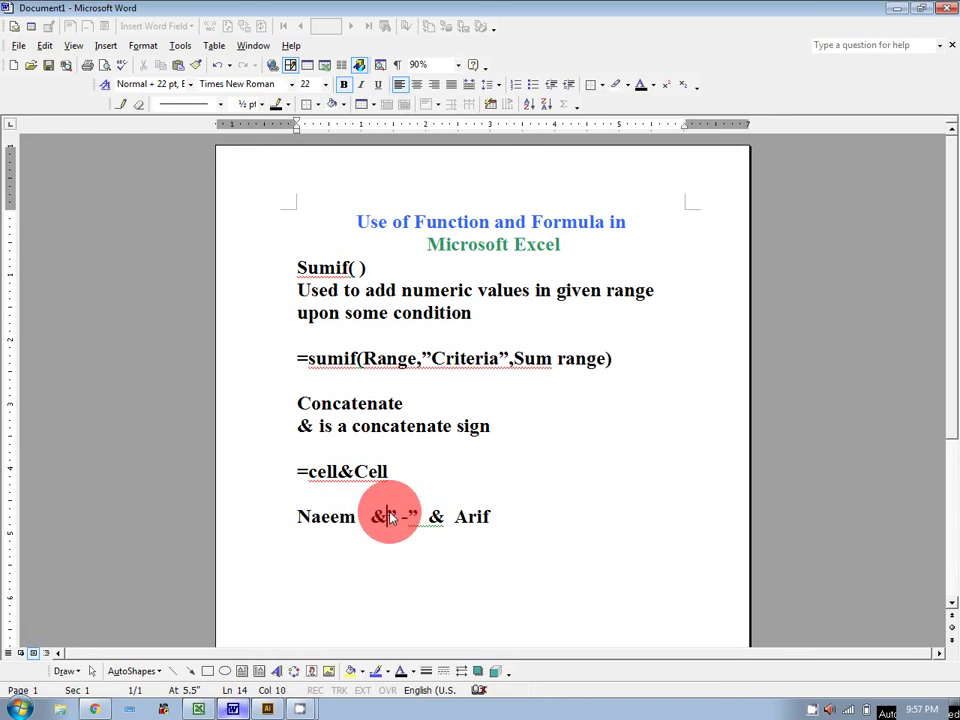
left_click_drag(391, 516, 421, 514)
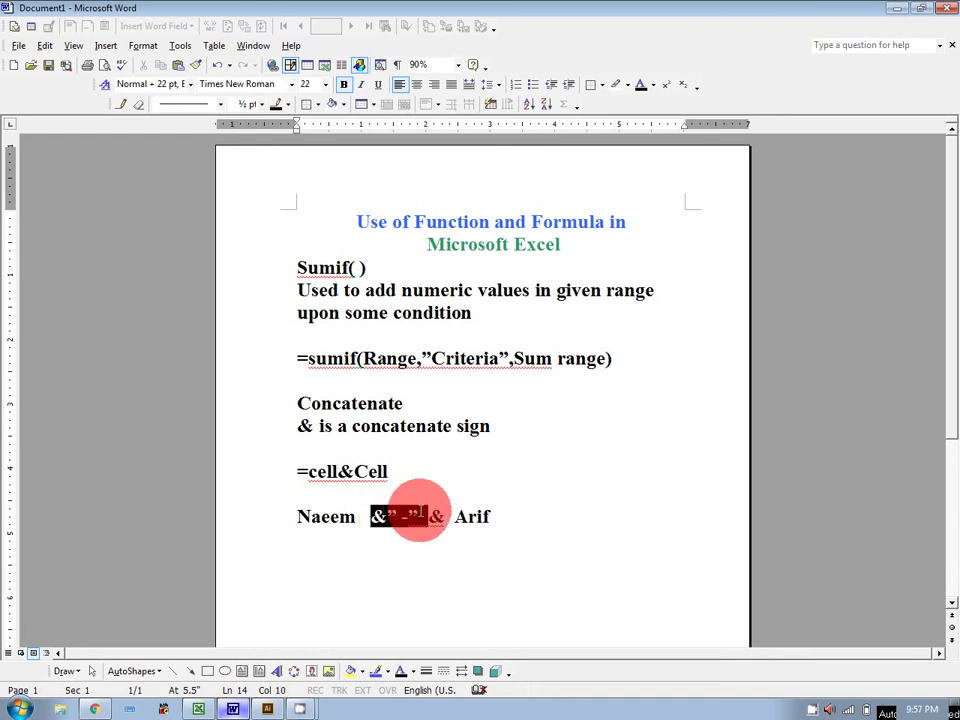
left_click(383, 516)
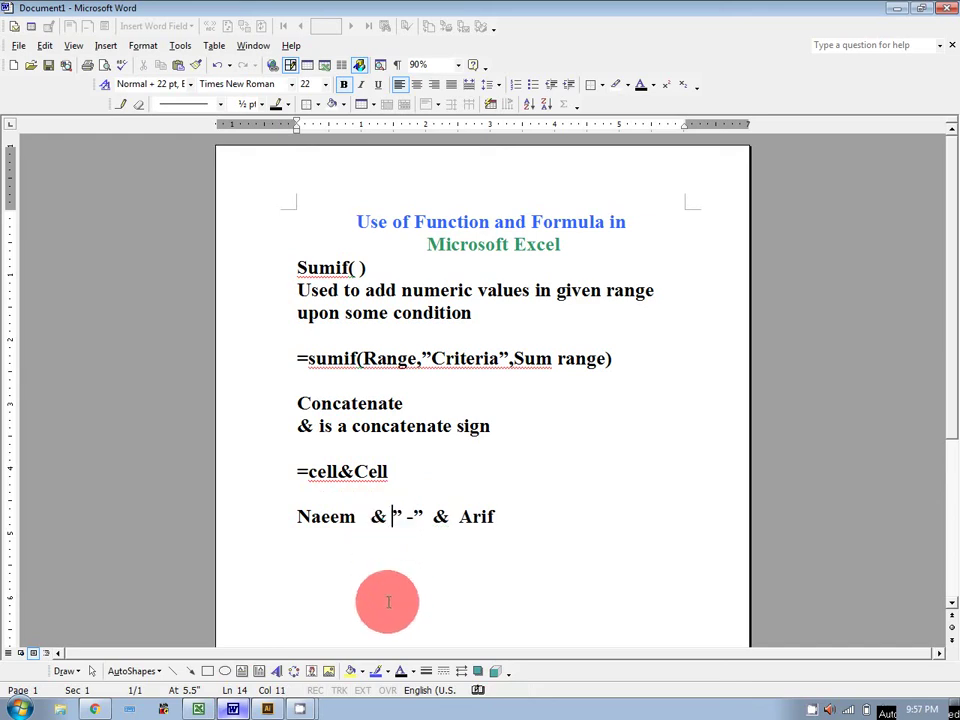
Switch back to Excel and try the I3 formula without the & before "-2021"
left_click(222, 709)
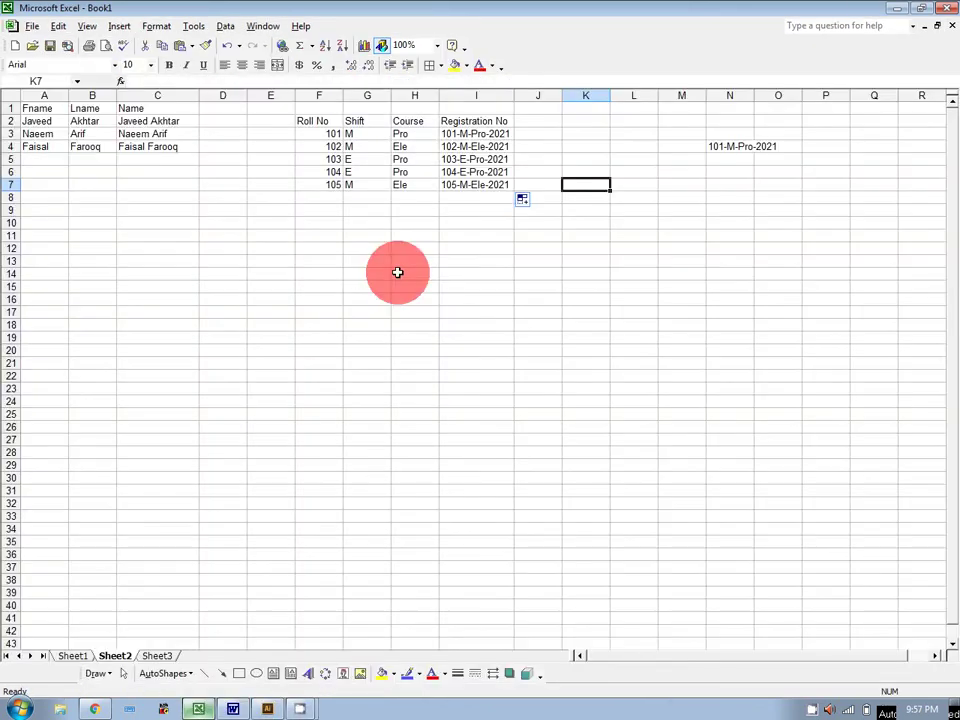
left_click(487, 136)
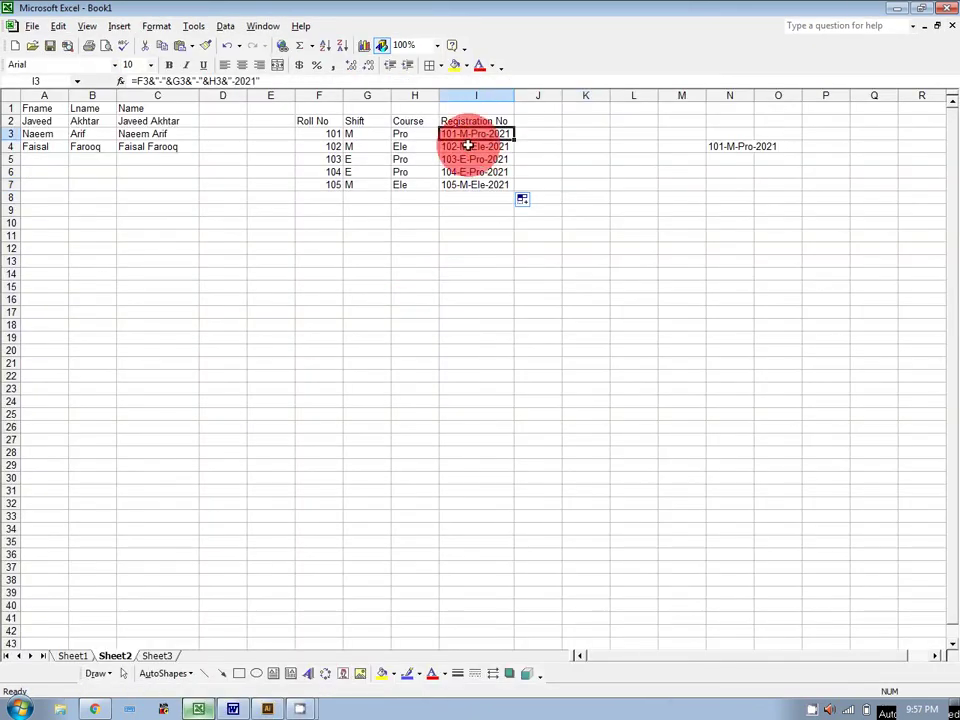
left_click(222, 81)
double_click(223, 81)
key("Delete")
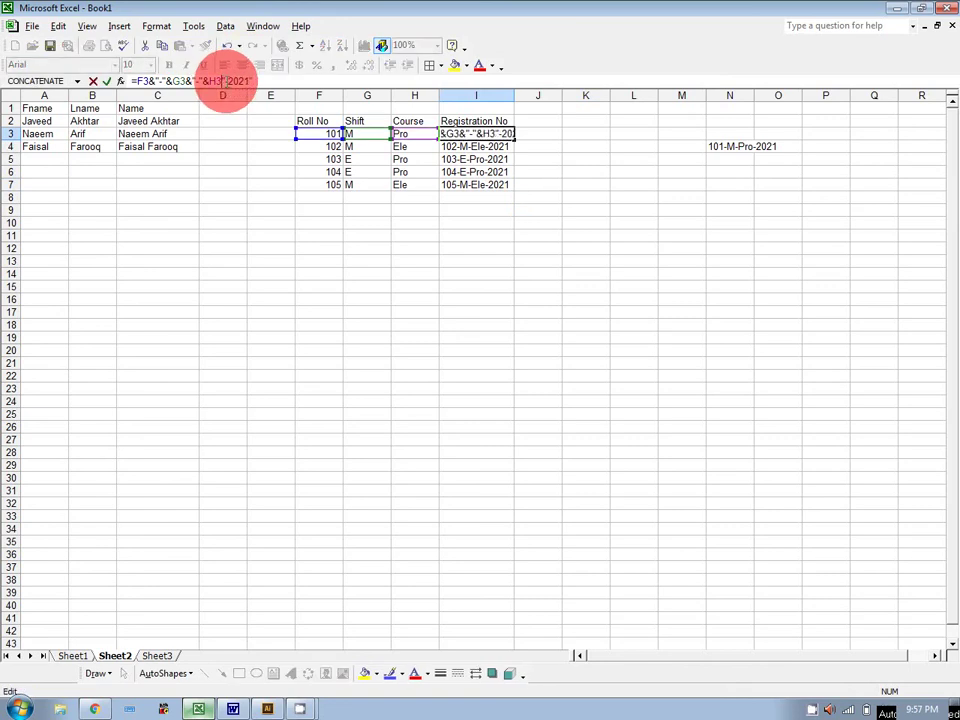
key("Return")
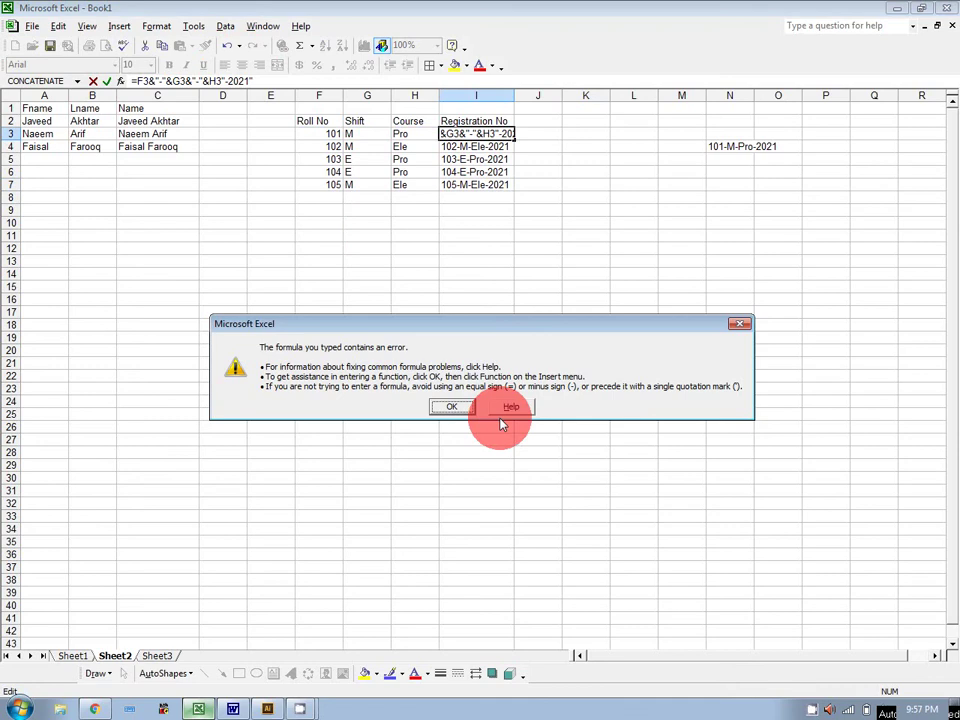
left_click(451, 407)
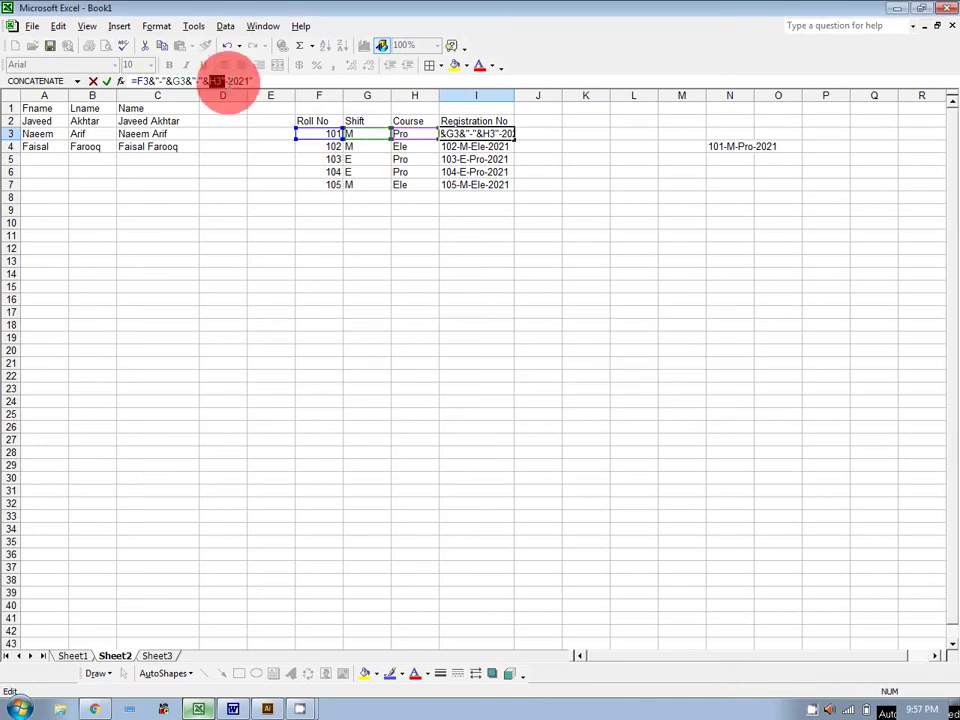
Restore the & between H3 and "-2021" in the I3 formula
left_click(223, 79)
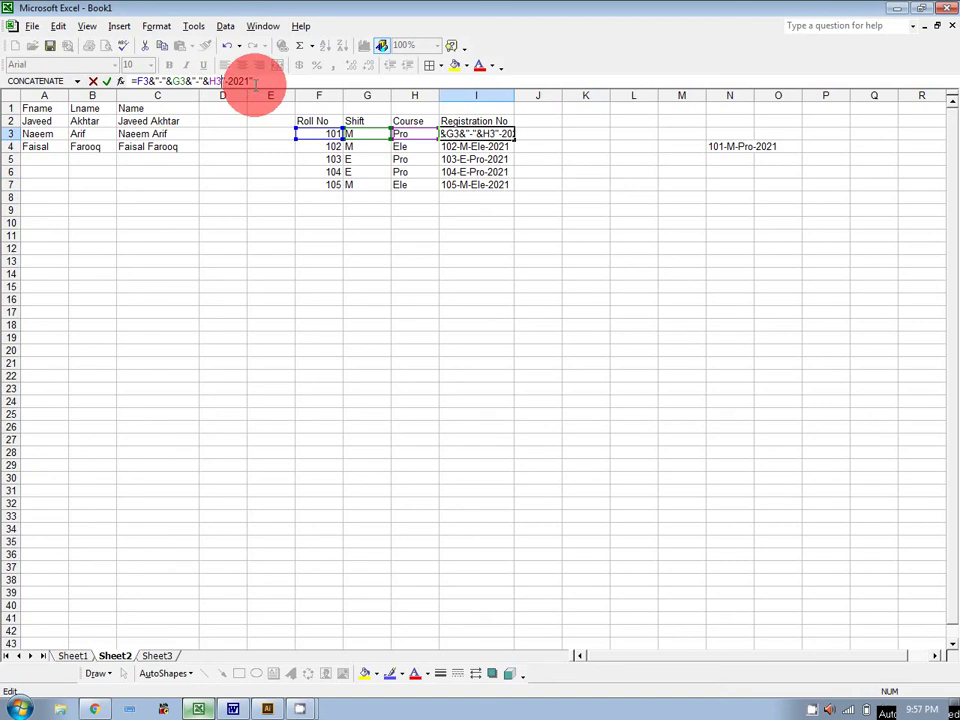
type("&")
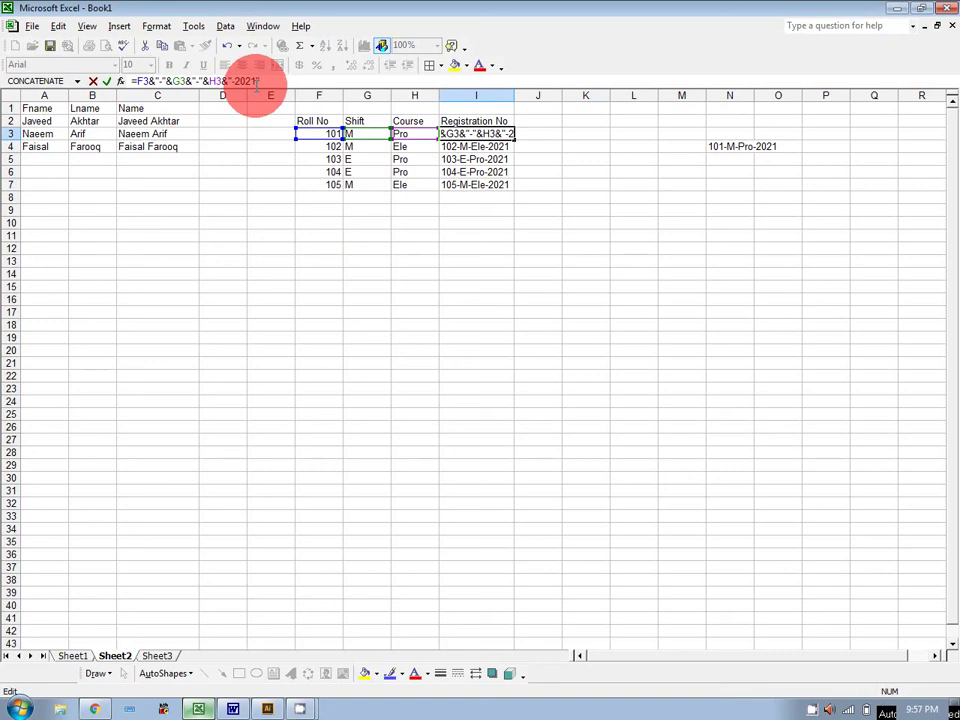
key("Return")
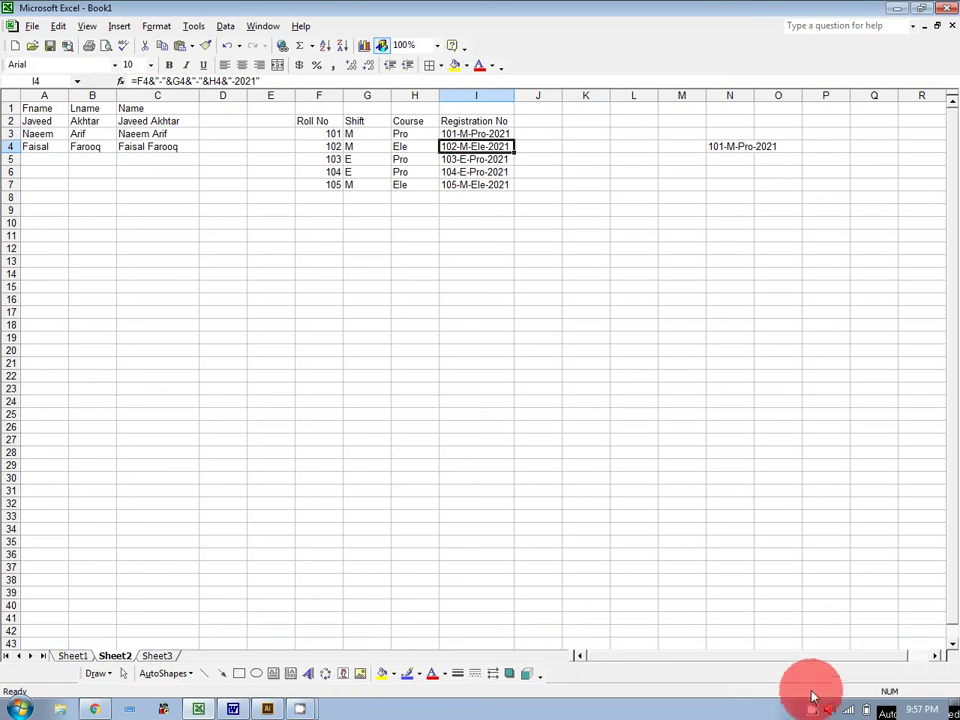
Switch to the Word document with the function notes
left_click(231, 709)
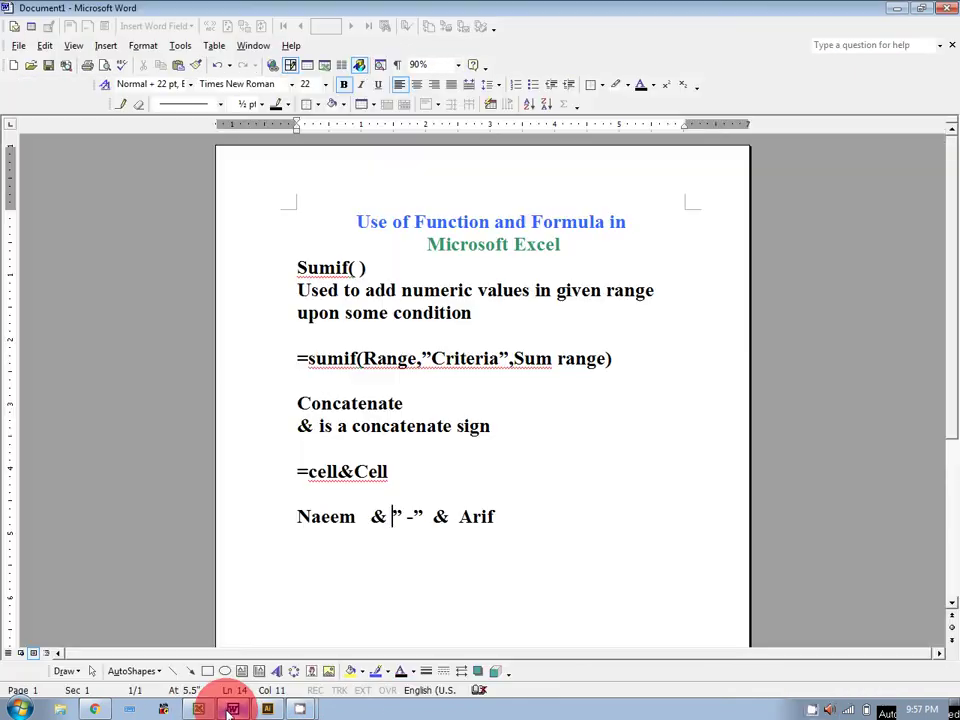